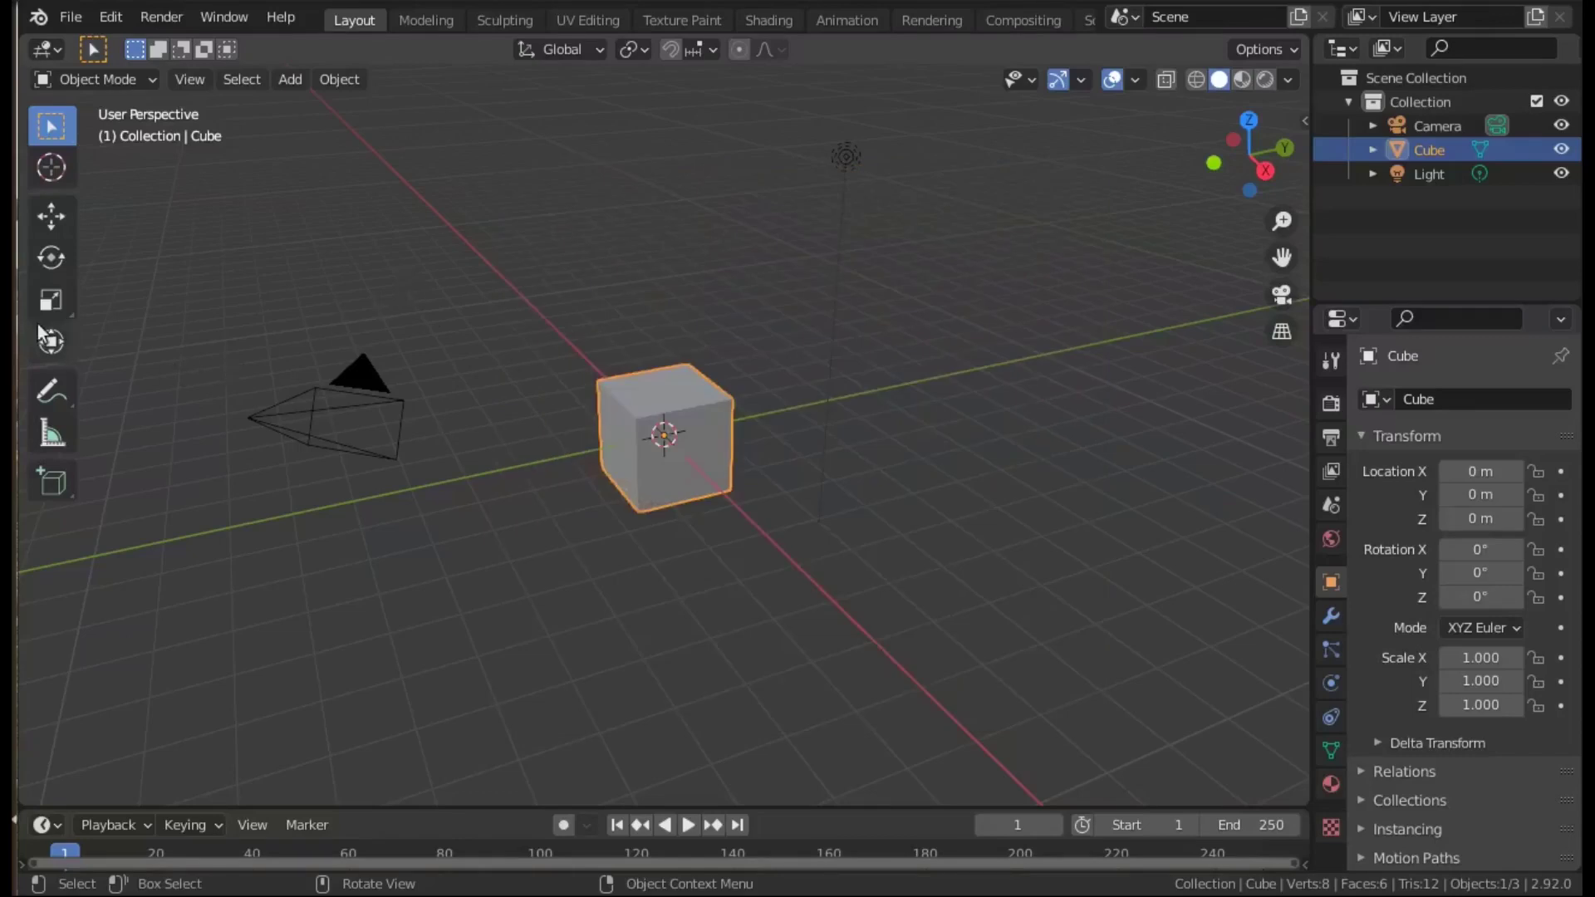
# Step: Scale the default cube up into a large box of about 6.3 × 15.6 × 2.5
pyautogui.click(48, 301)
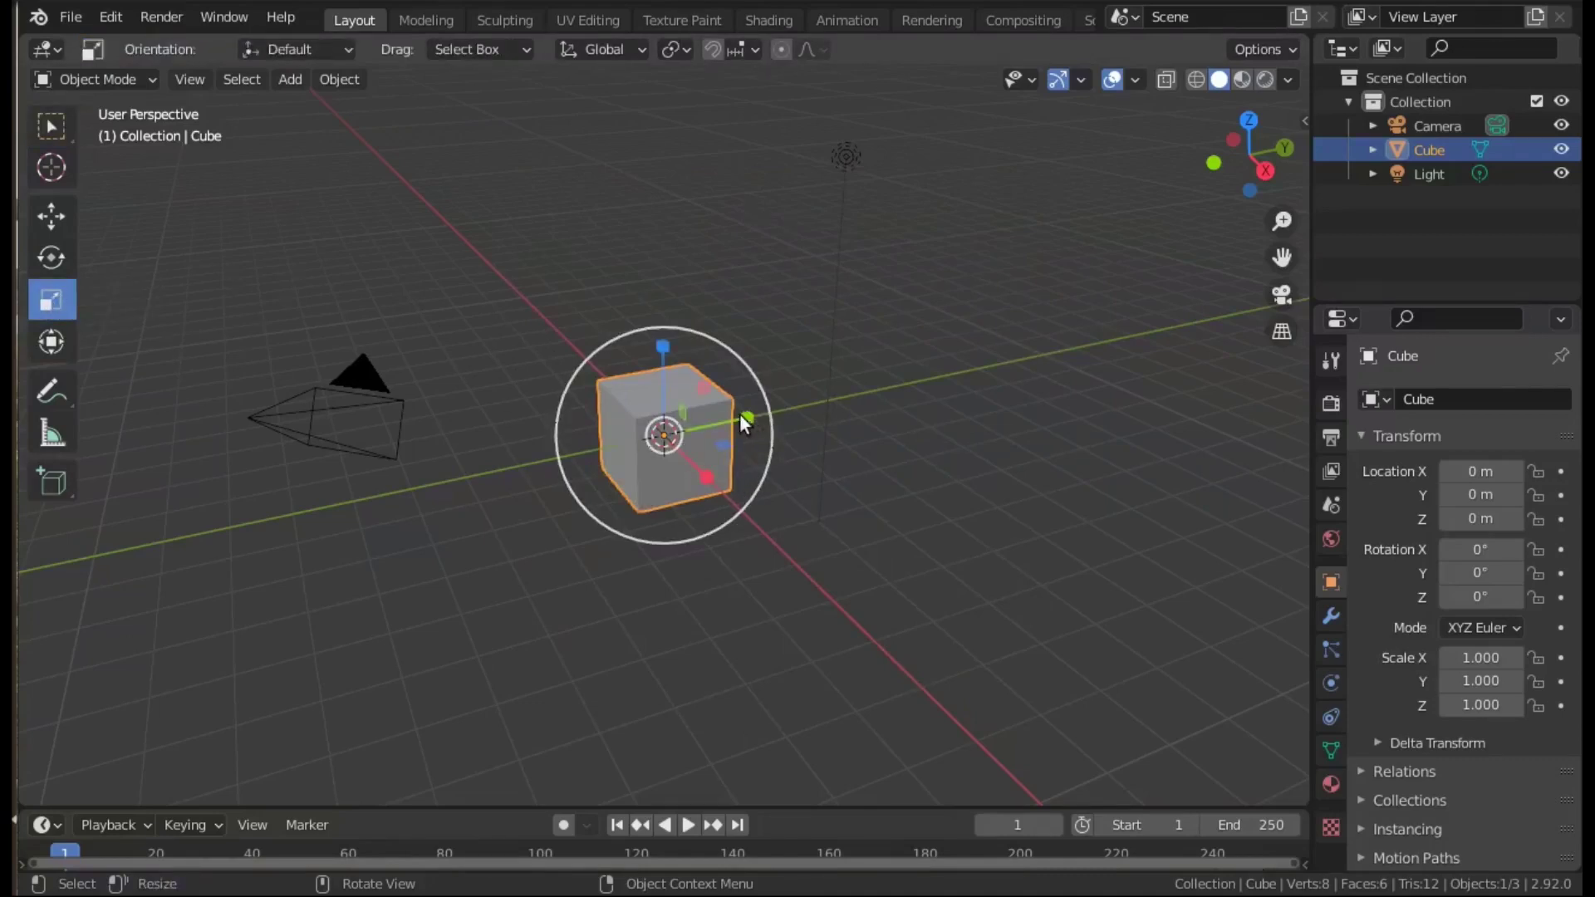
pyautogui.moveTo(742, 415); pyautogui.dragTo(1030, 459)
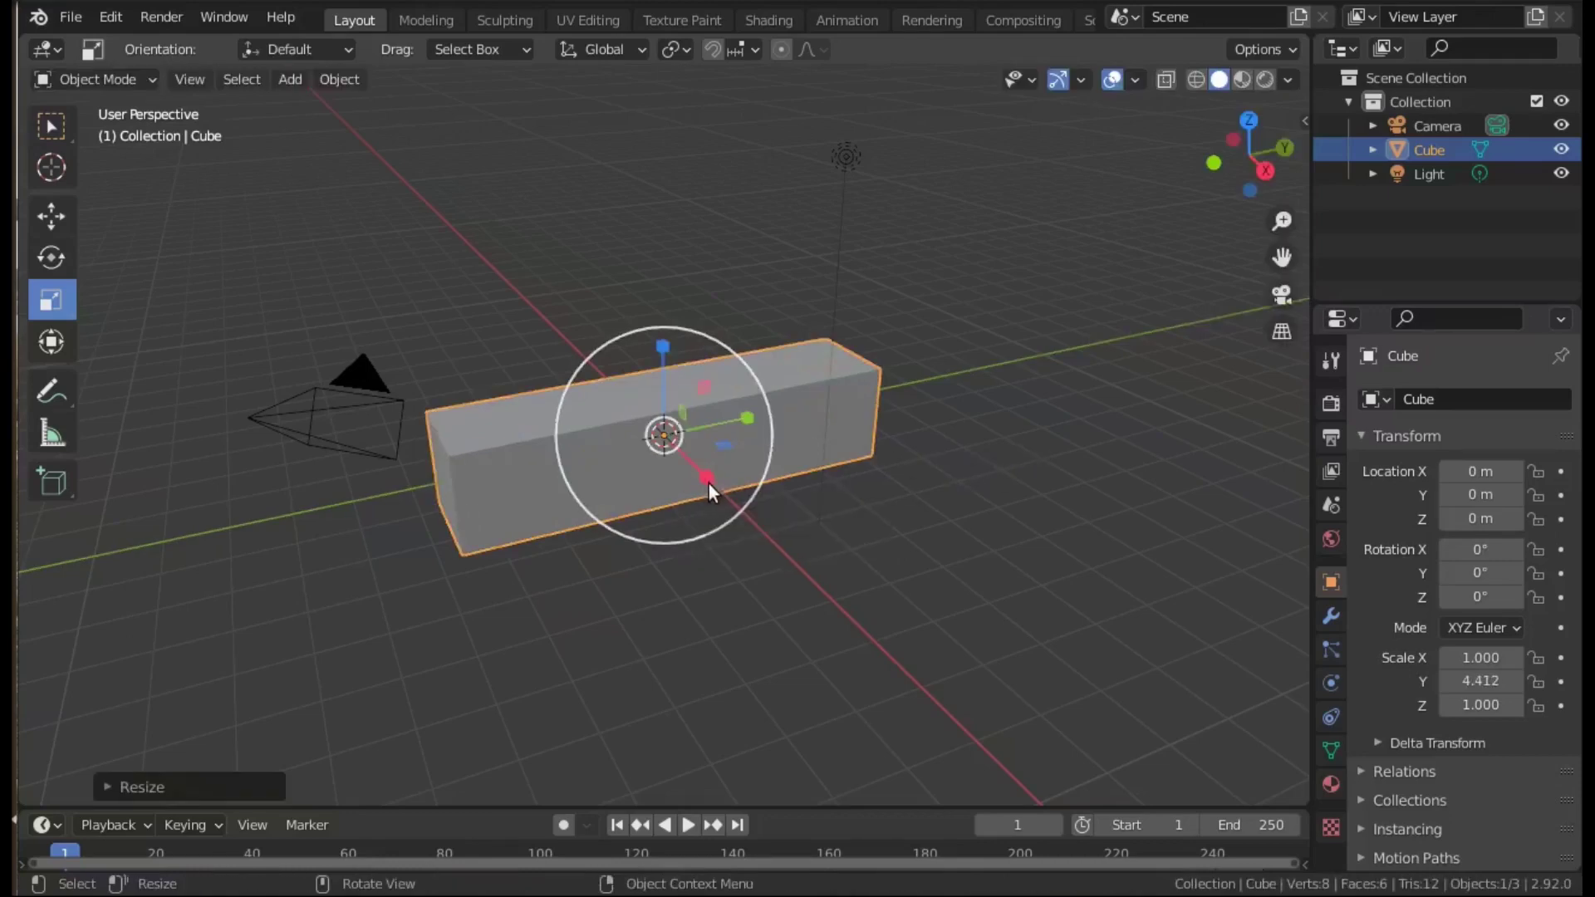
pyautogui.moveTo(708, 482); pyautogui.dragTo(745, 575)
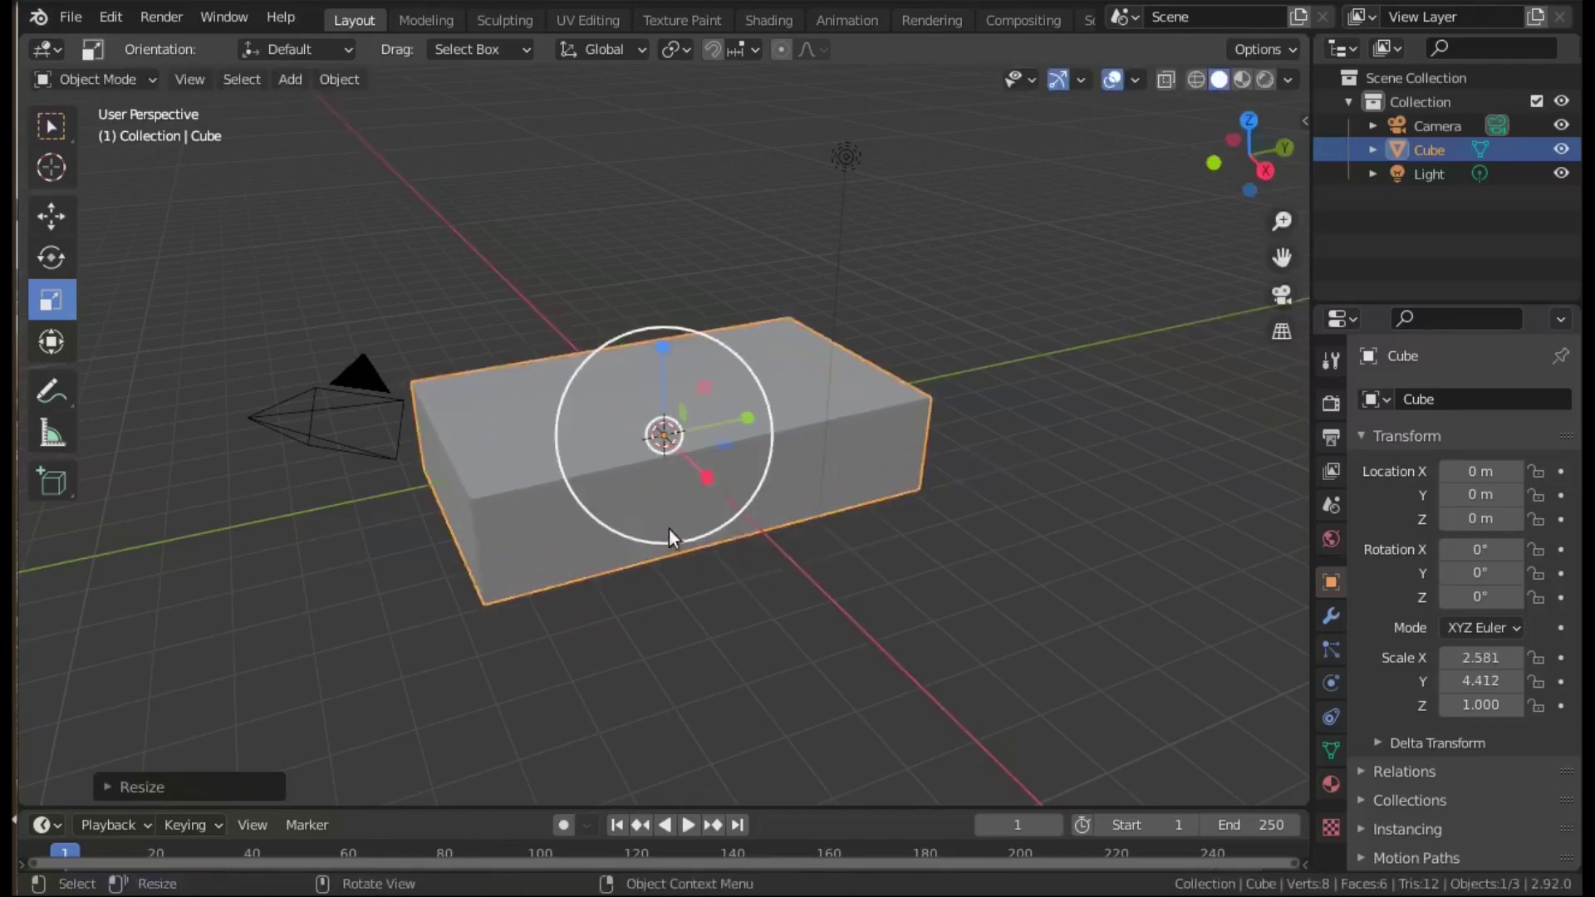
pyautogui.moveTo(669, 530); pyautogui.dragTo(651, 594)
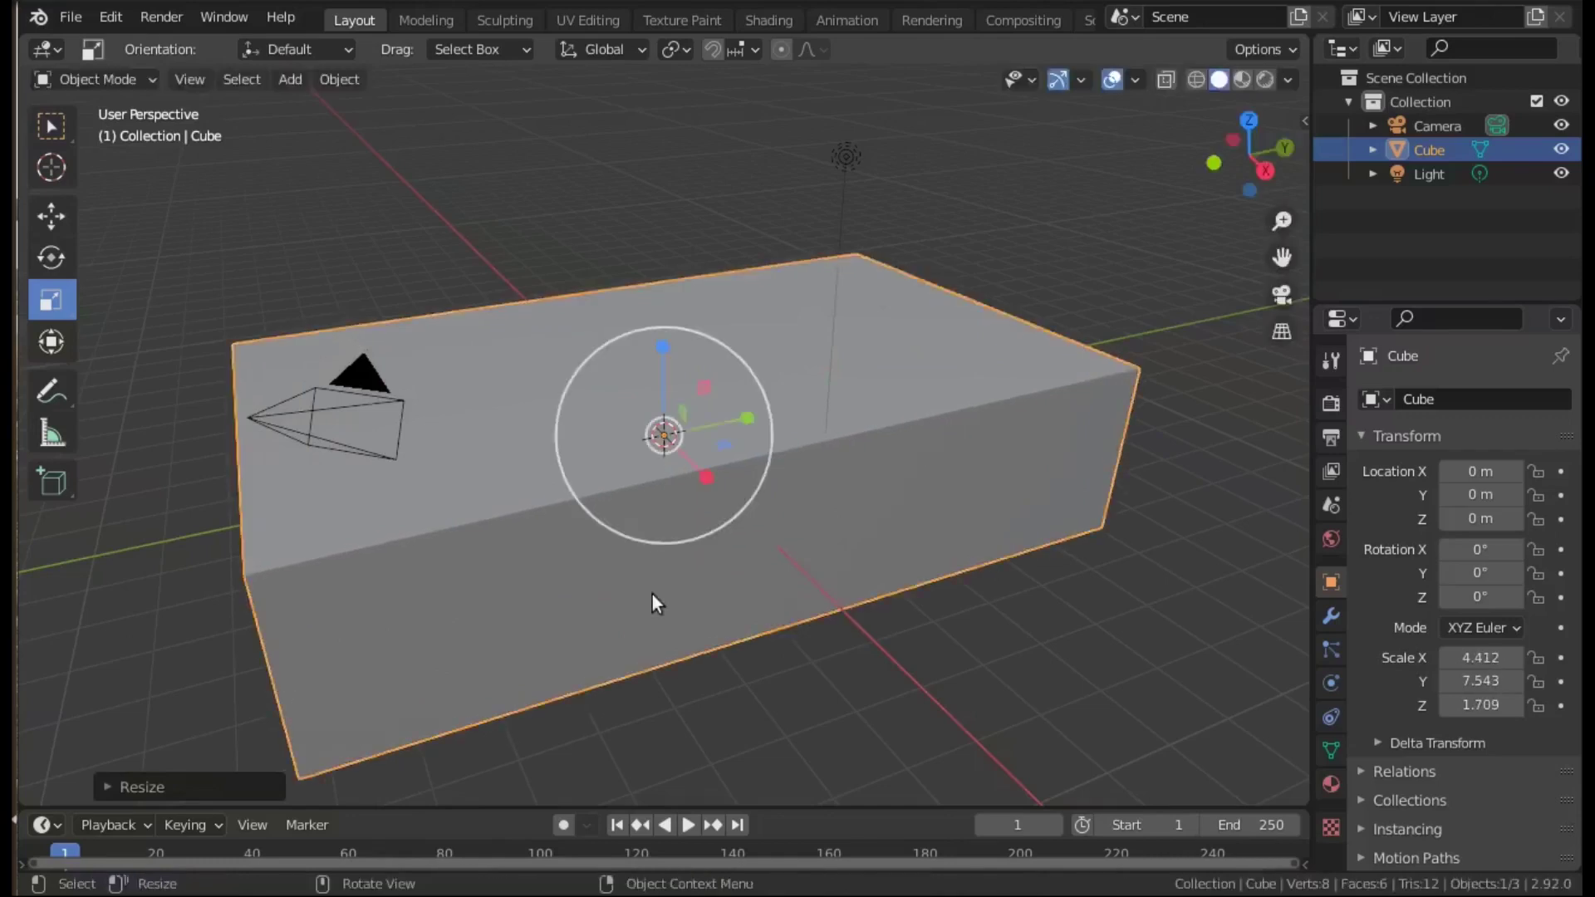
pyautogui.moveTo(726, 444); pyautogui.dragTo(756, 470)
pyautogui.moveTo(701, 395); pyautogui.dragTo(709, 365)
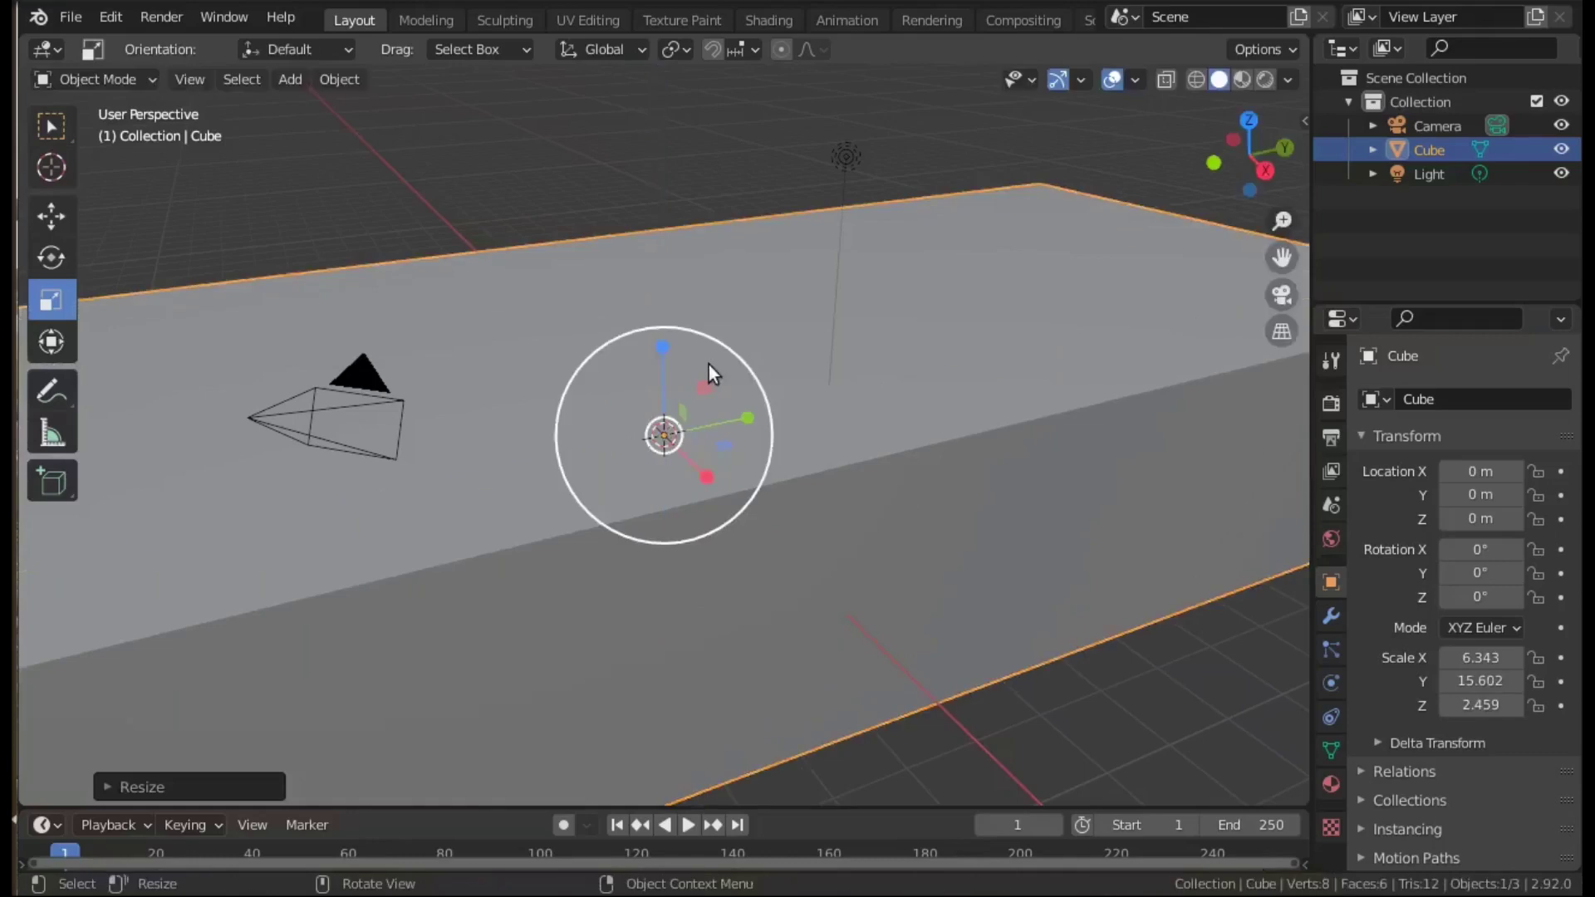
# Step: Enter exact Transform scale values of X 8, Y 8 and Z 1 for the slab
pyautogui.click(118, 781)
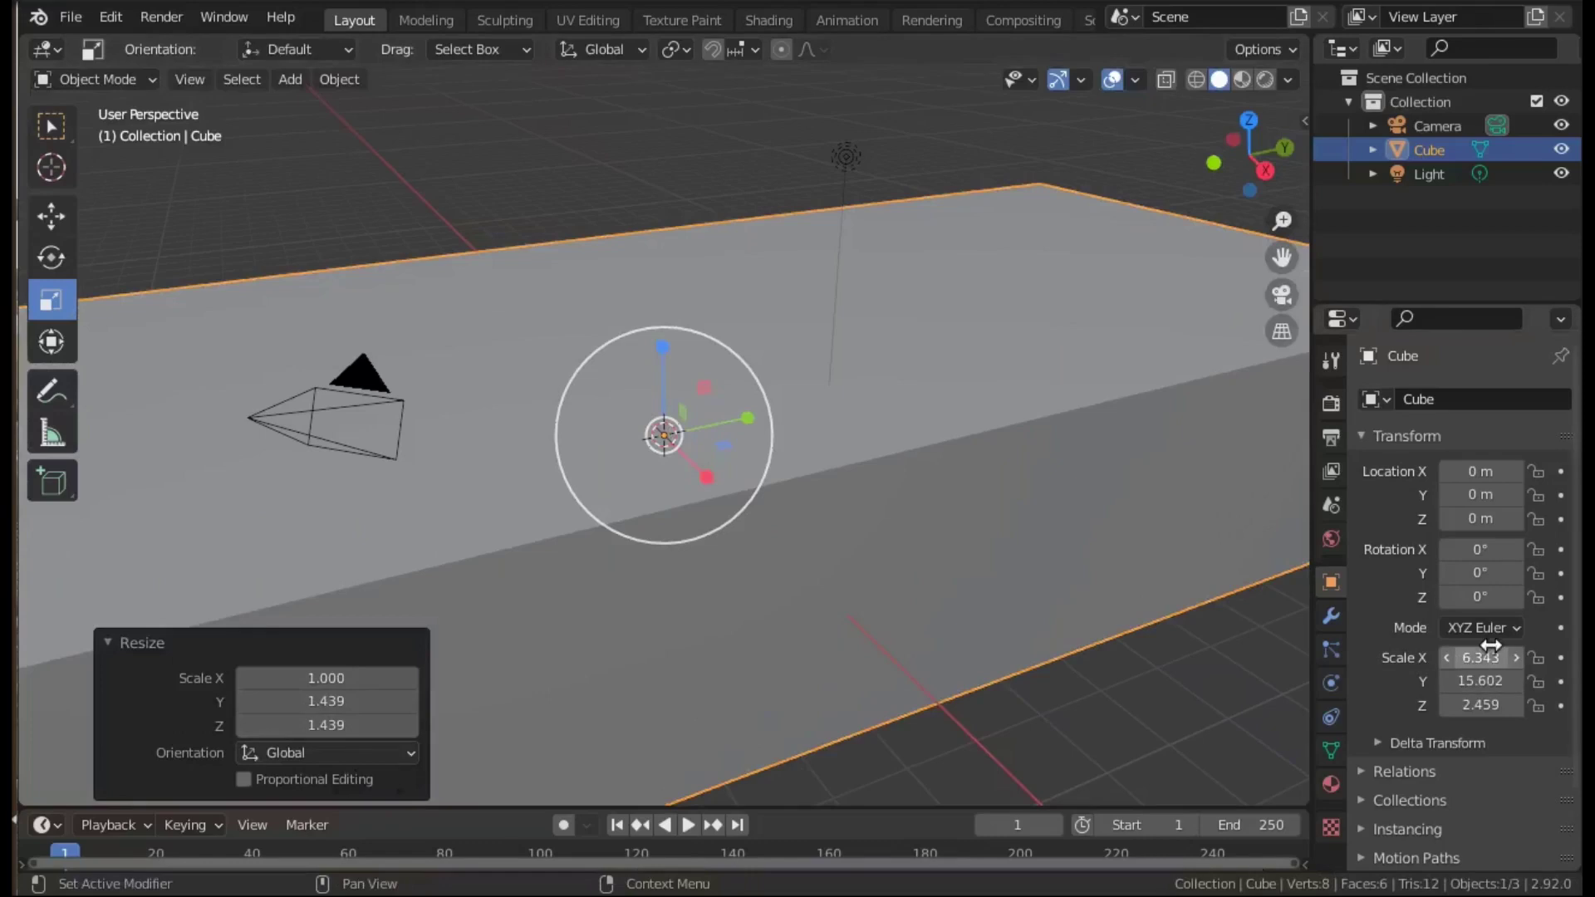
pyautogui.moveTo(1491, 646); pyautogui.dragTo(1515, 673)
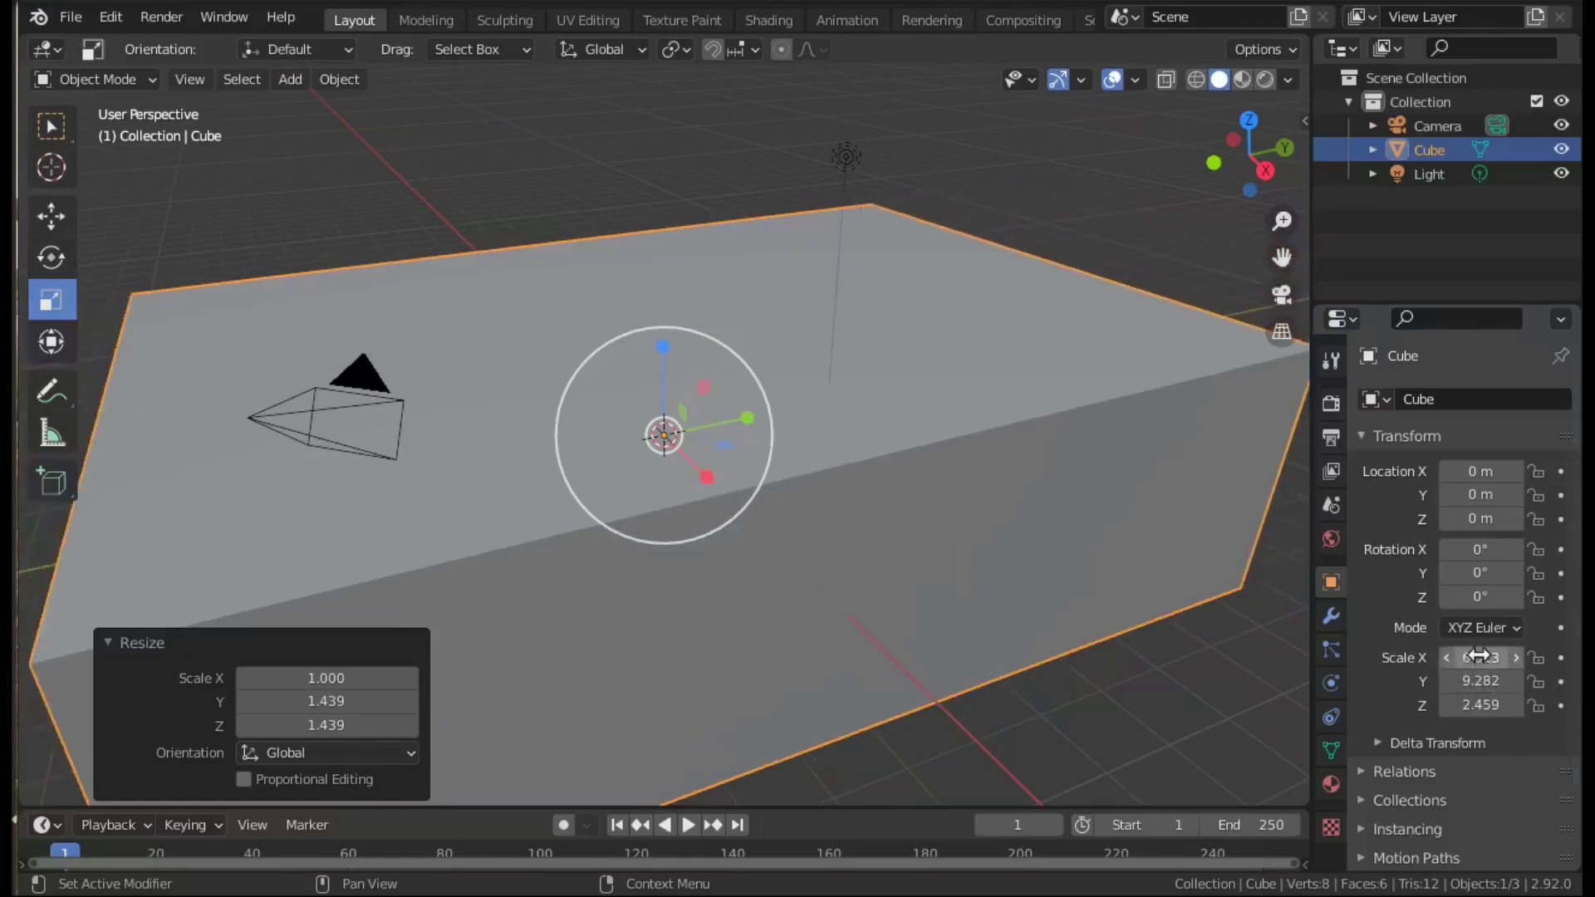
pyautogui.click(1479, 656)
pyautogui.write('8')
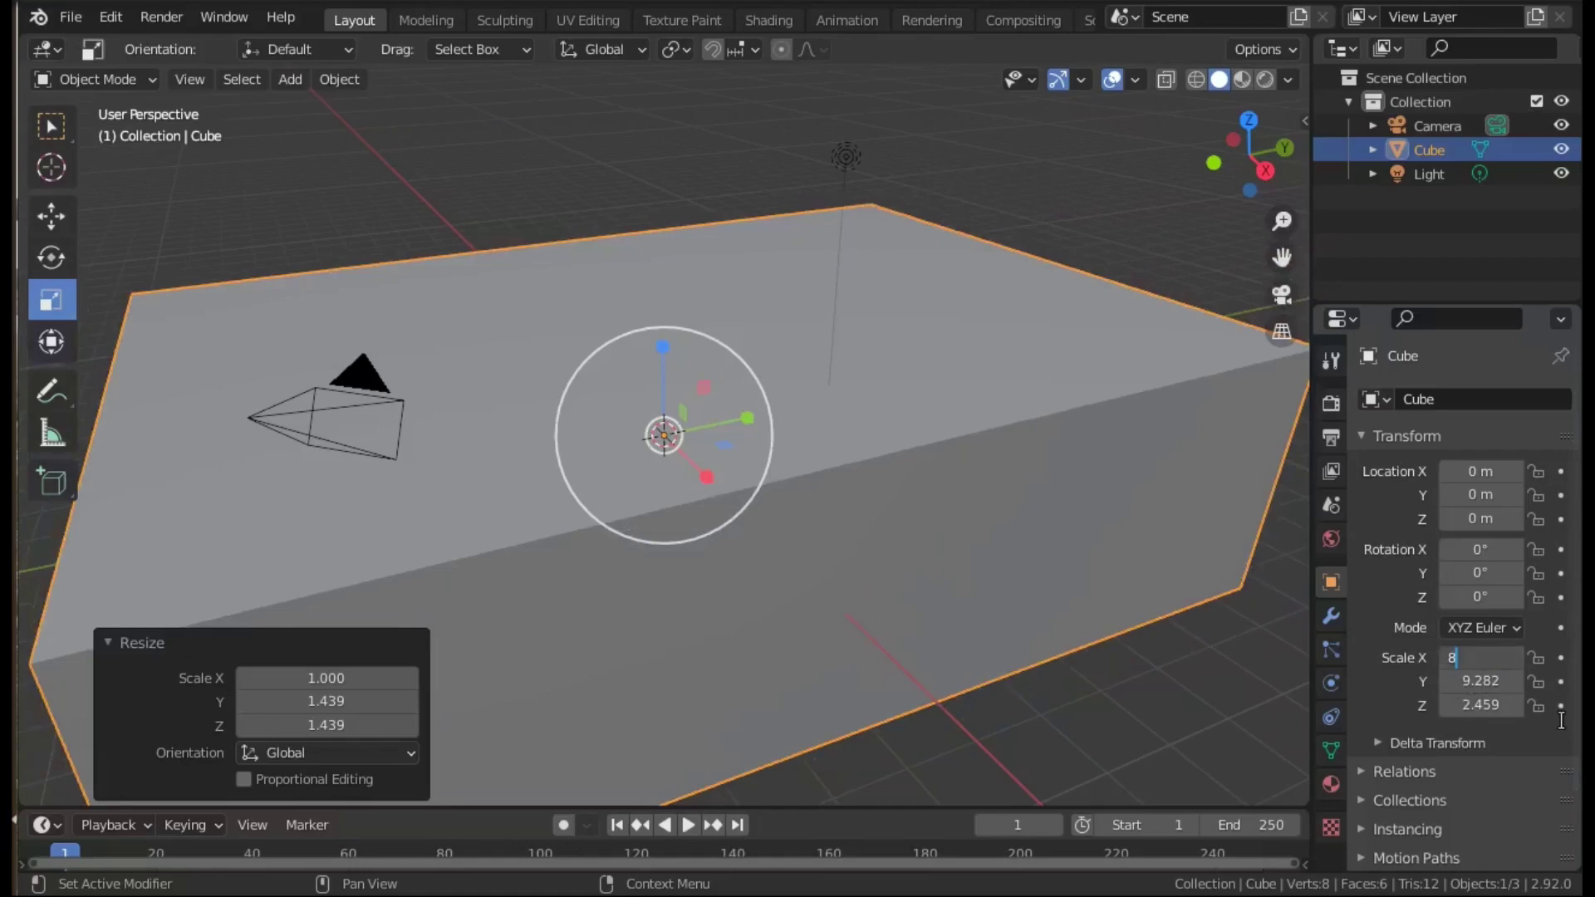
pyautogui.press('Return')
pyautogui.click(1480, 681)
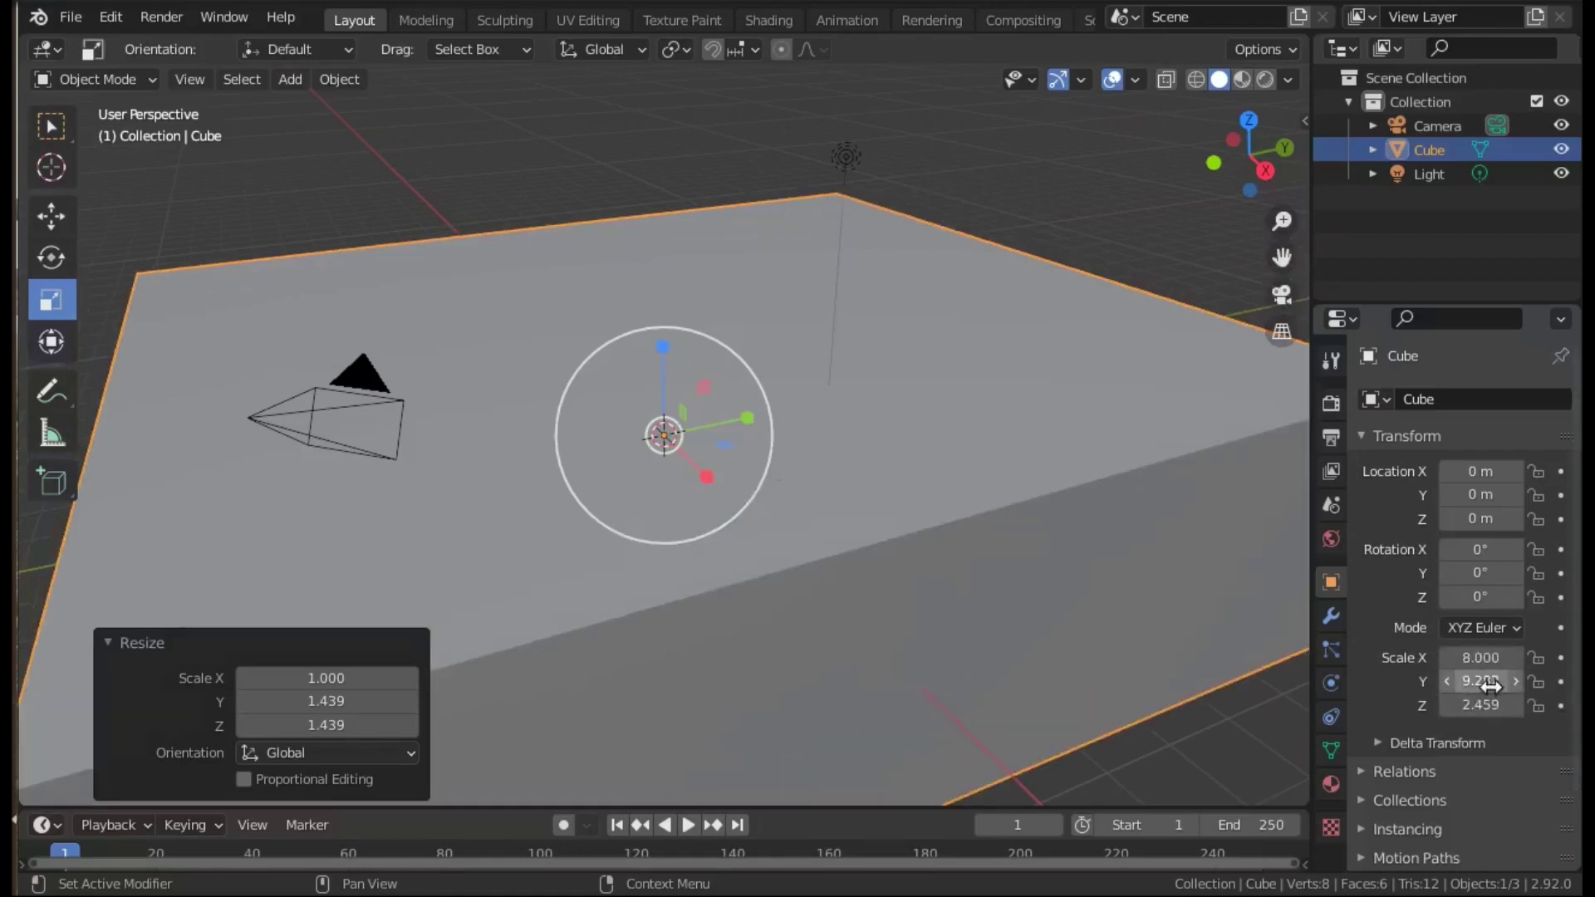
pyautogui.write('8')
pyautogui.press('Return')
pyautogui.click(1478, 706)
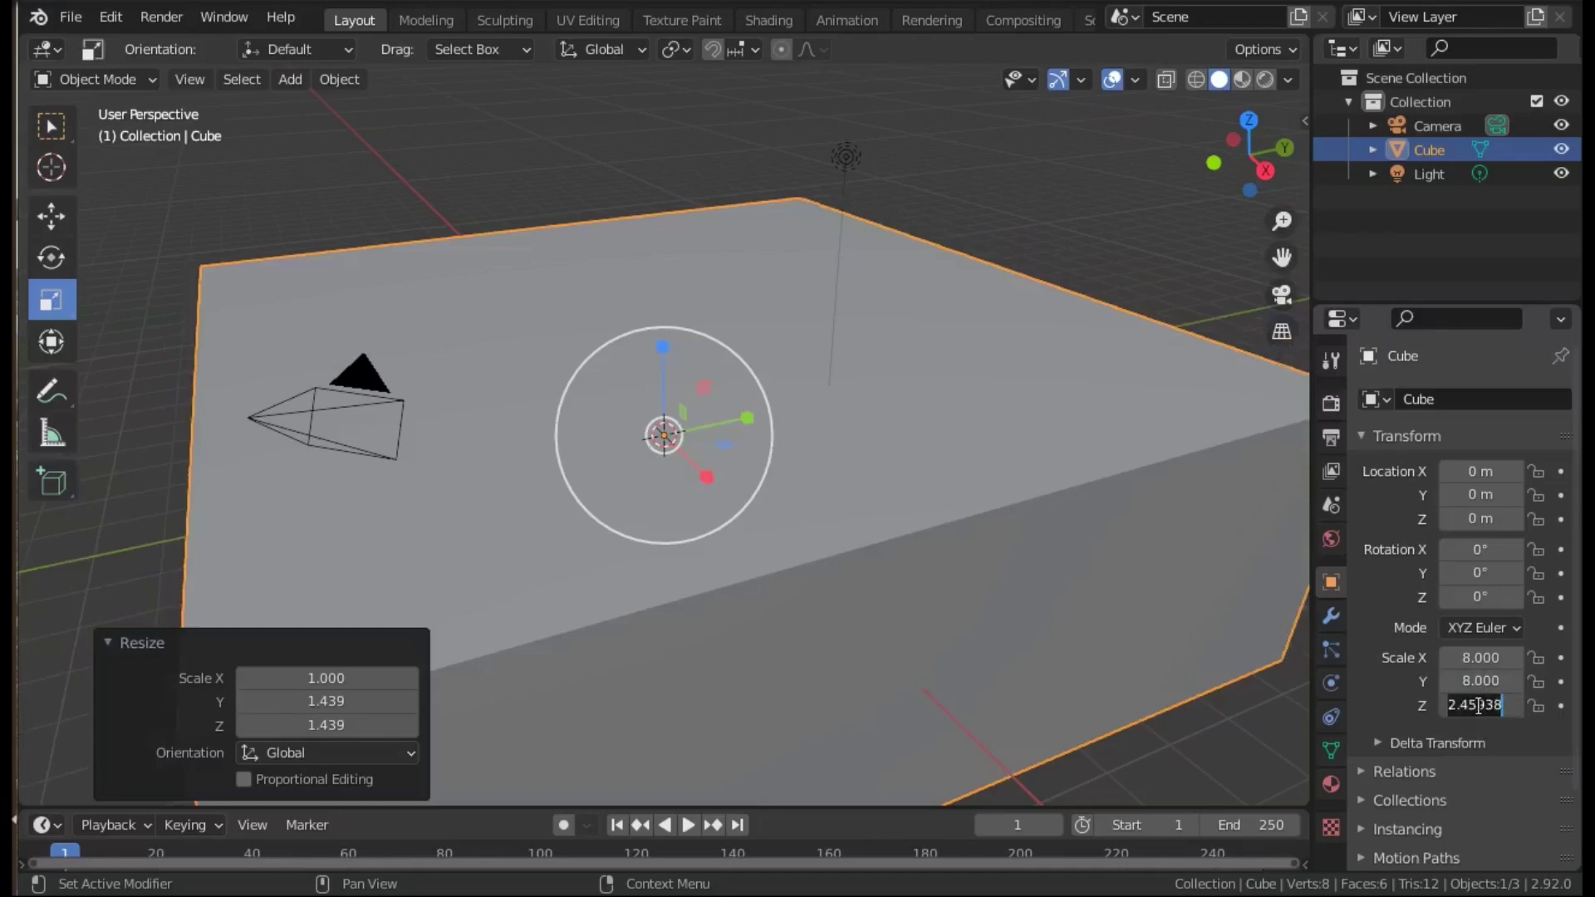
pyautogui.write('1')
pyautogui.press('Return')
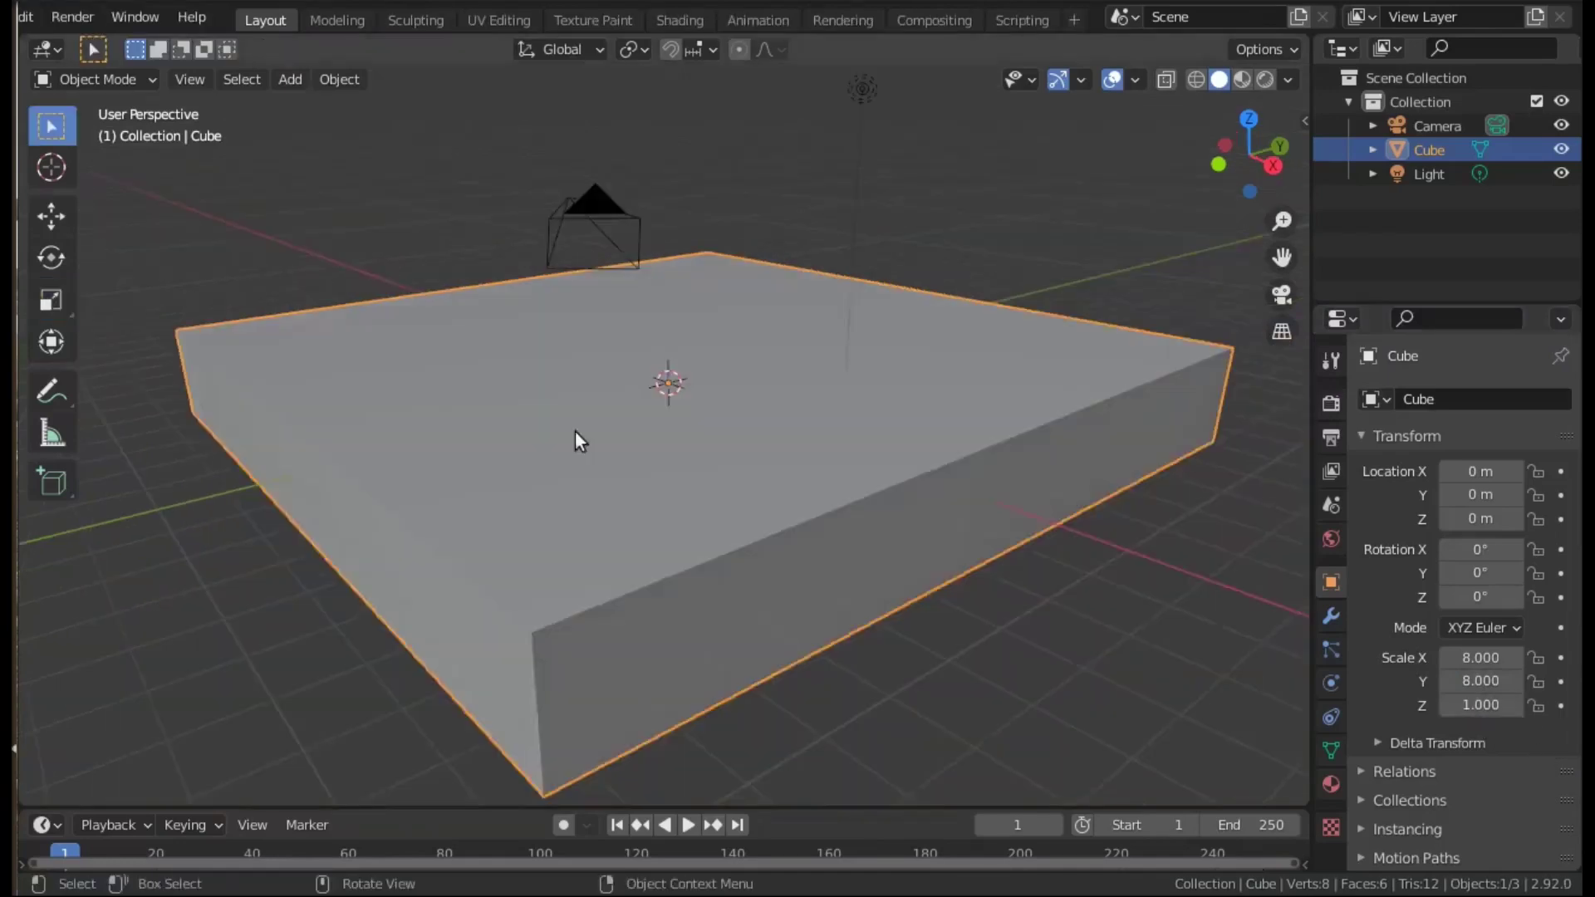
# Step: Switch the slab into Edit Mode and try selecting individual corner vertices
pyautogui.click(120, 77)
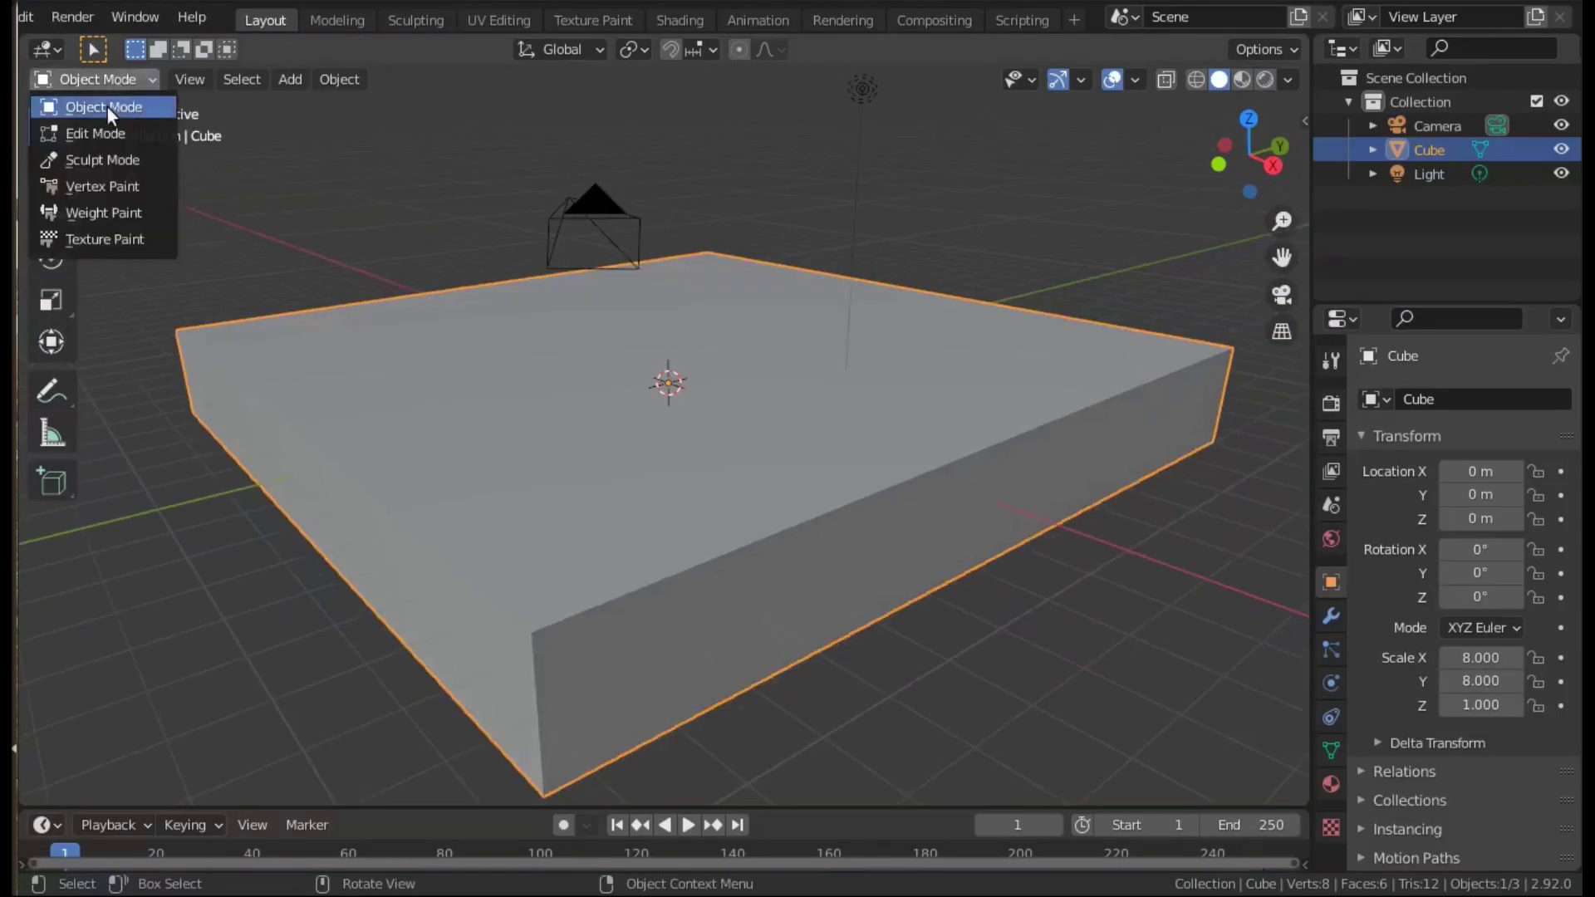
pyautogui.click(102, 132)
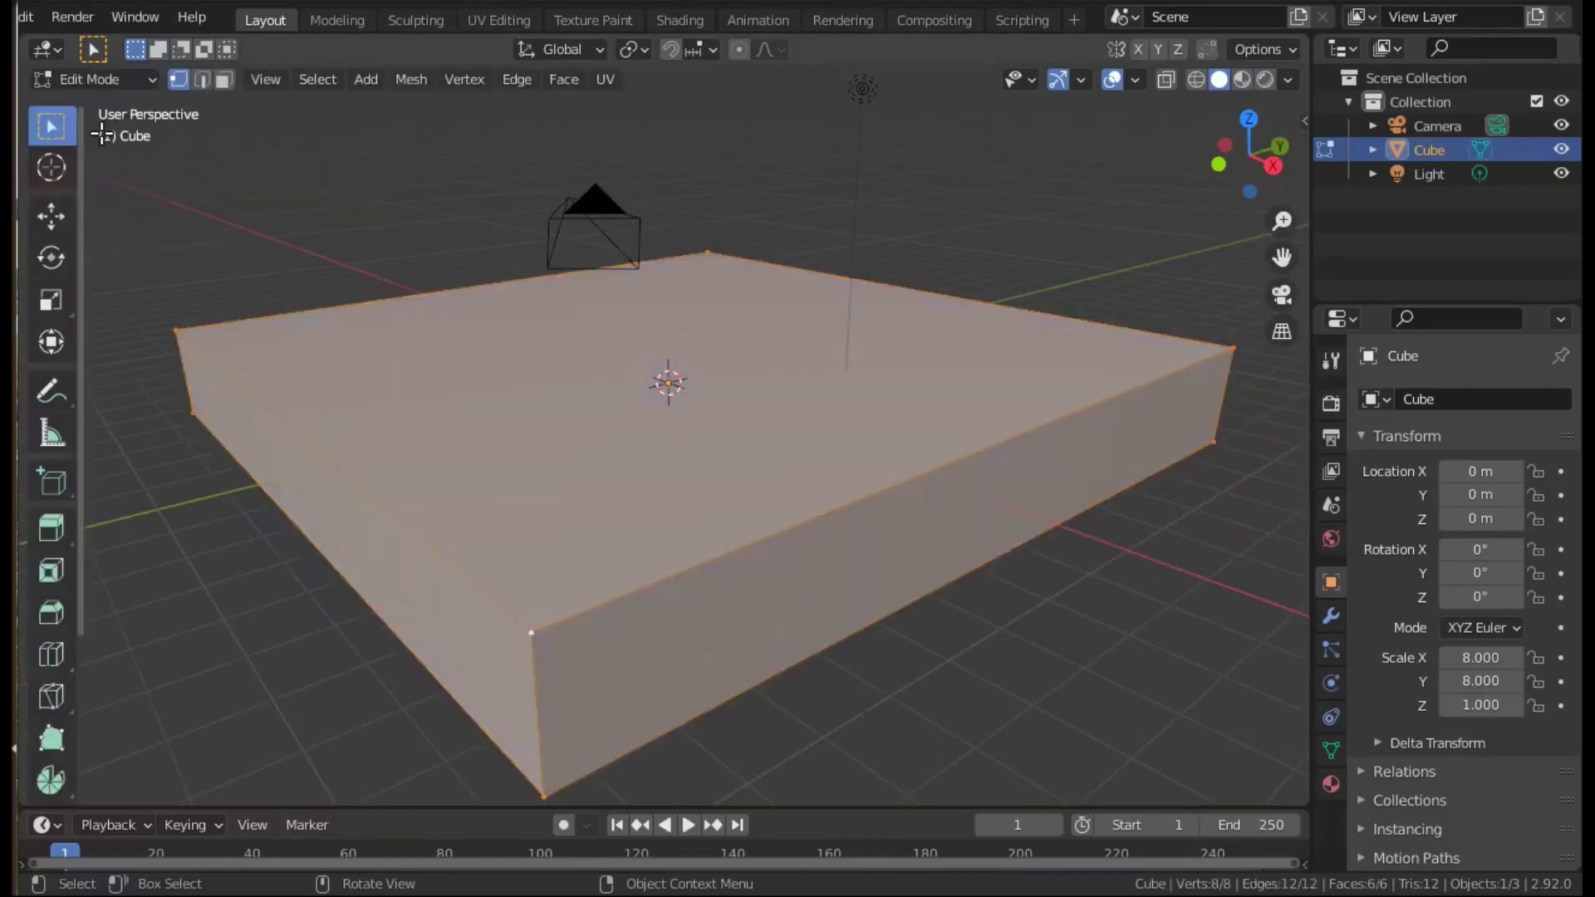
pyautogui.click(179, 330)
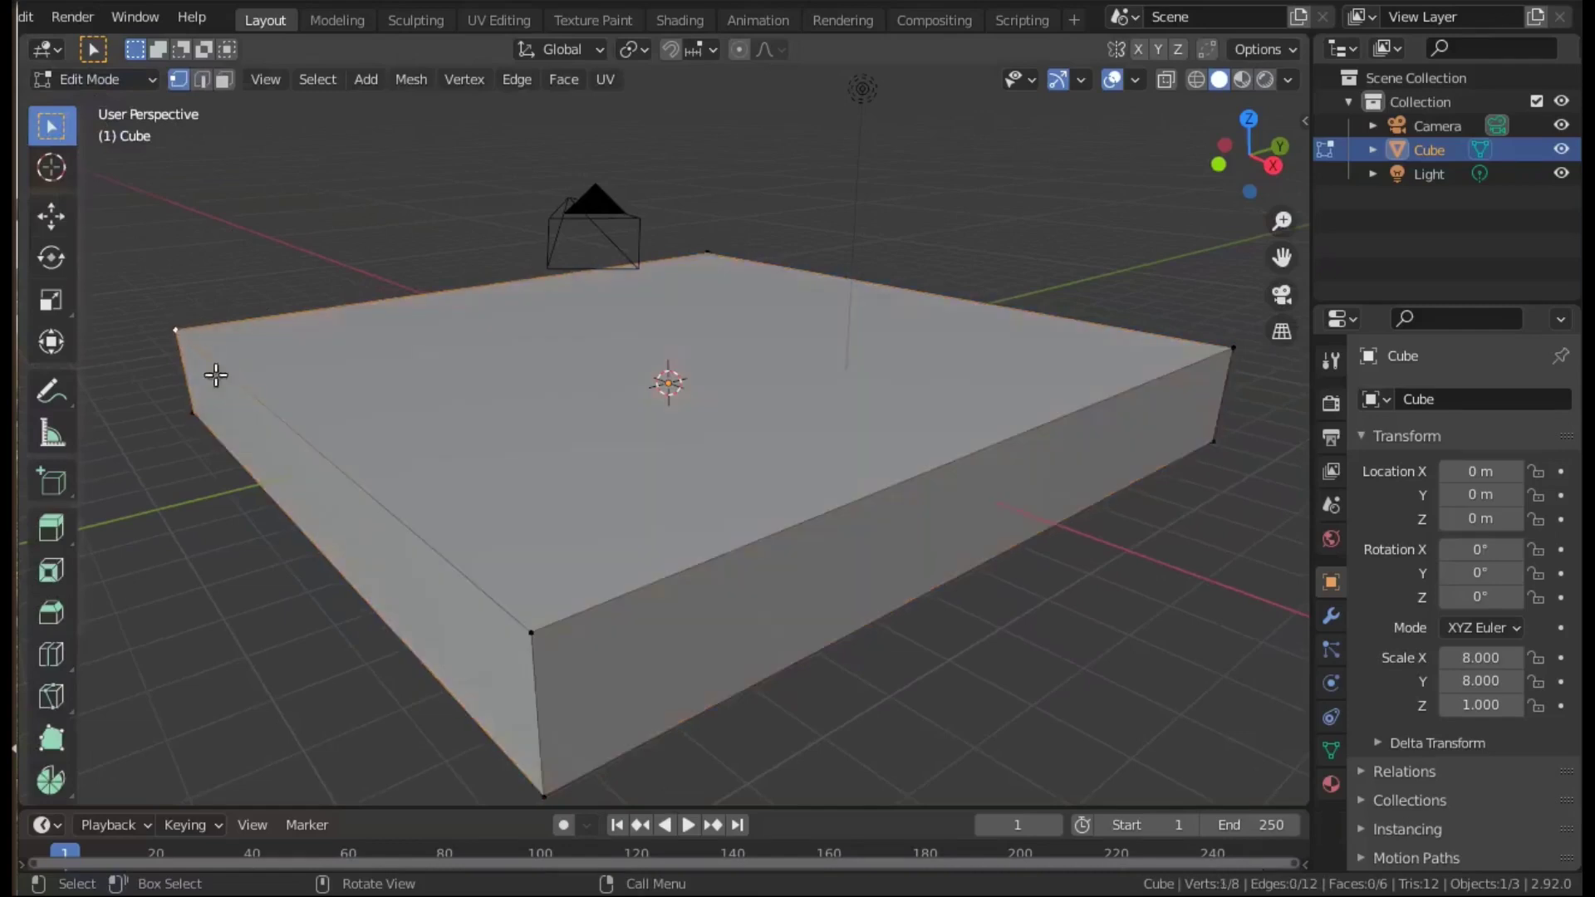
pyautogui.click(530, 631)
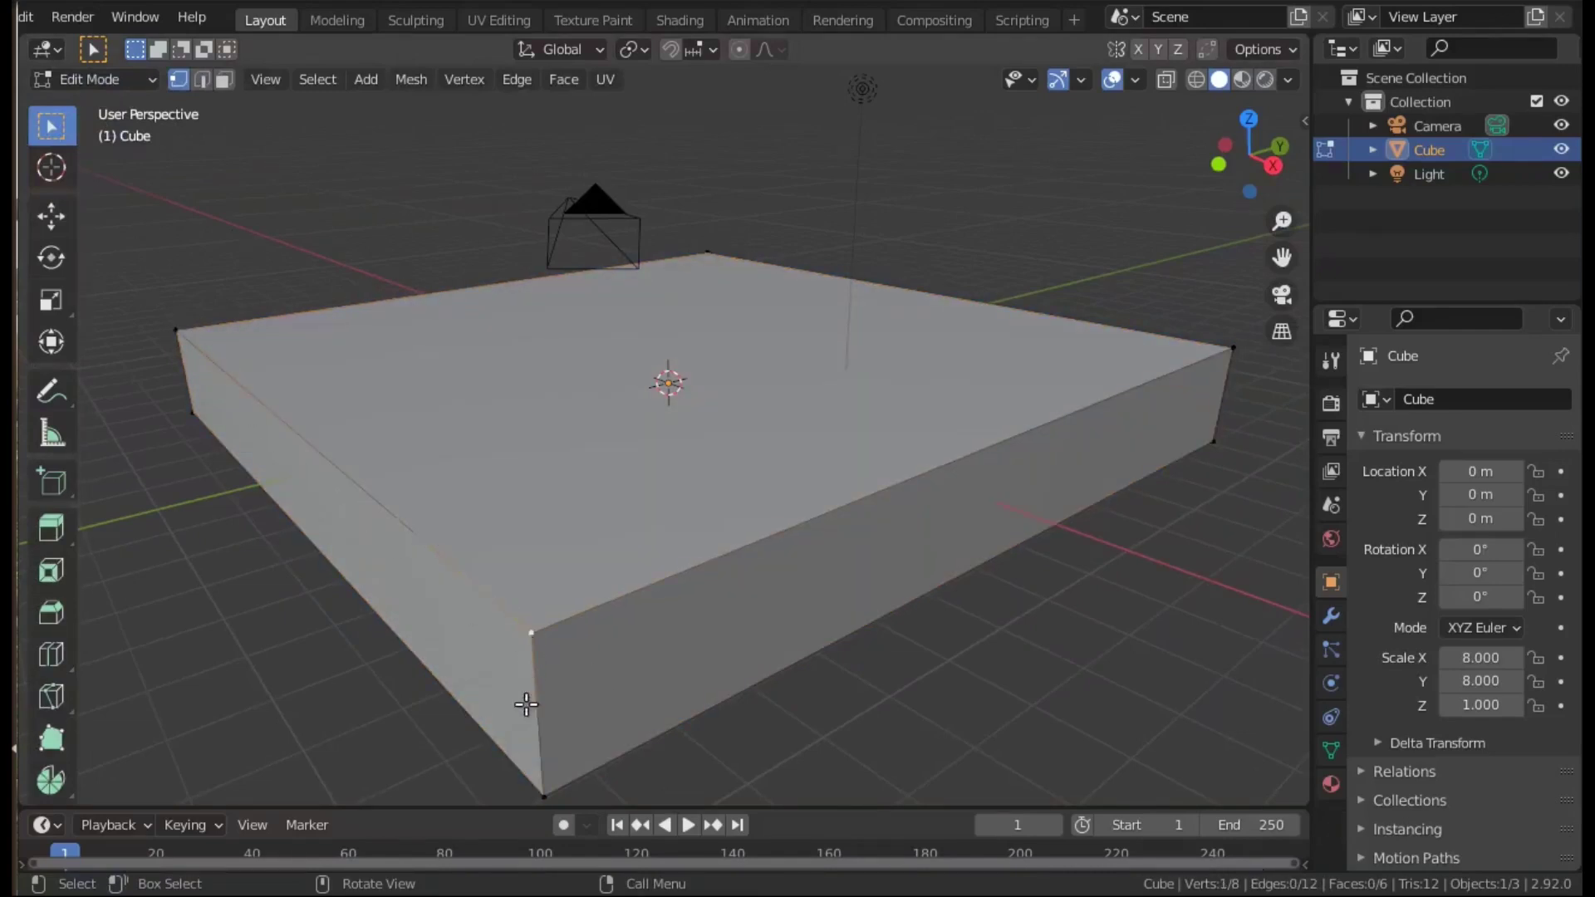
pyautogui.click(535, 794)
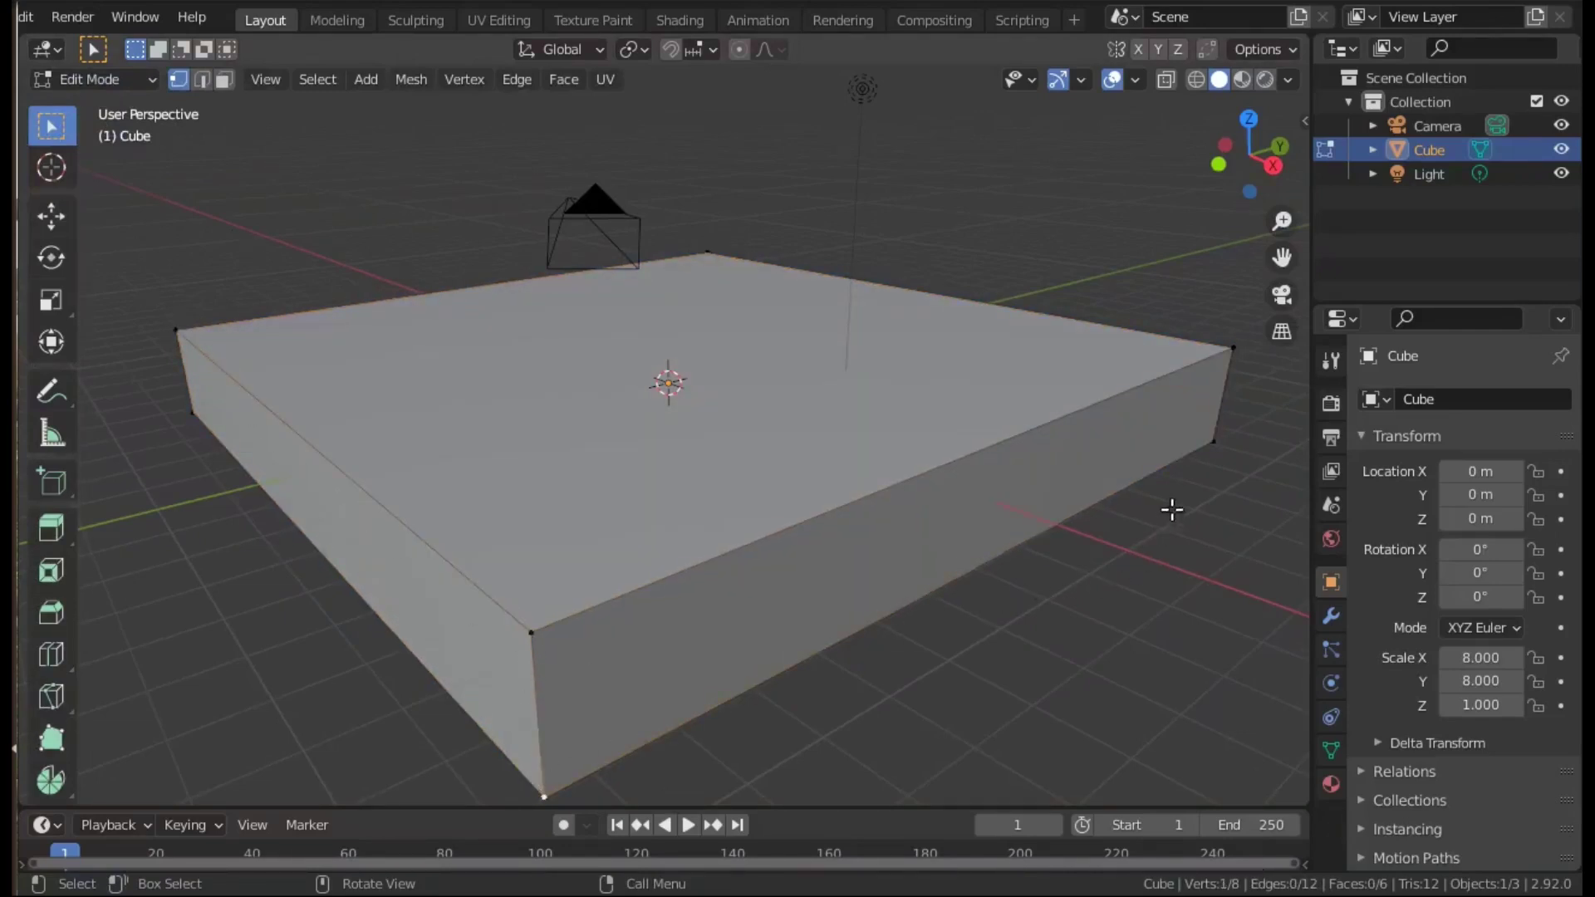
pyautogui.click(1211, 442)
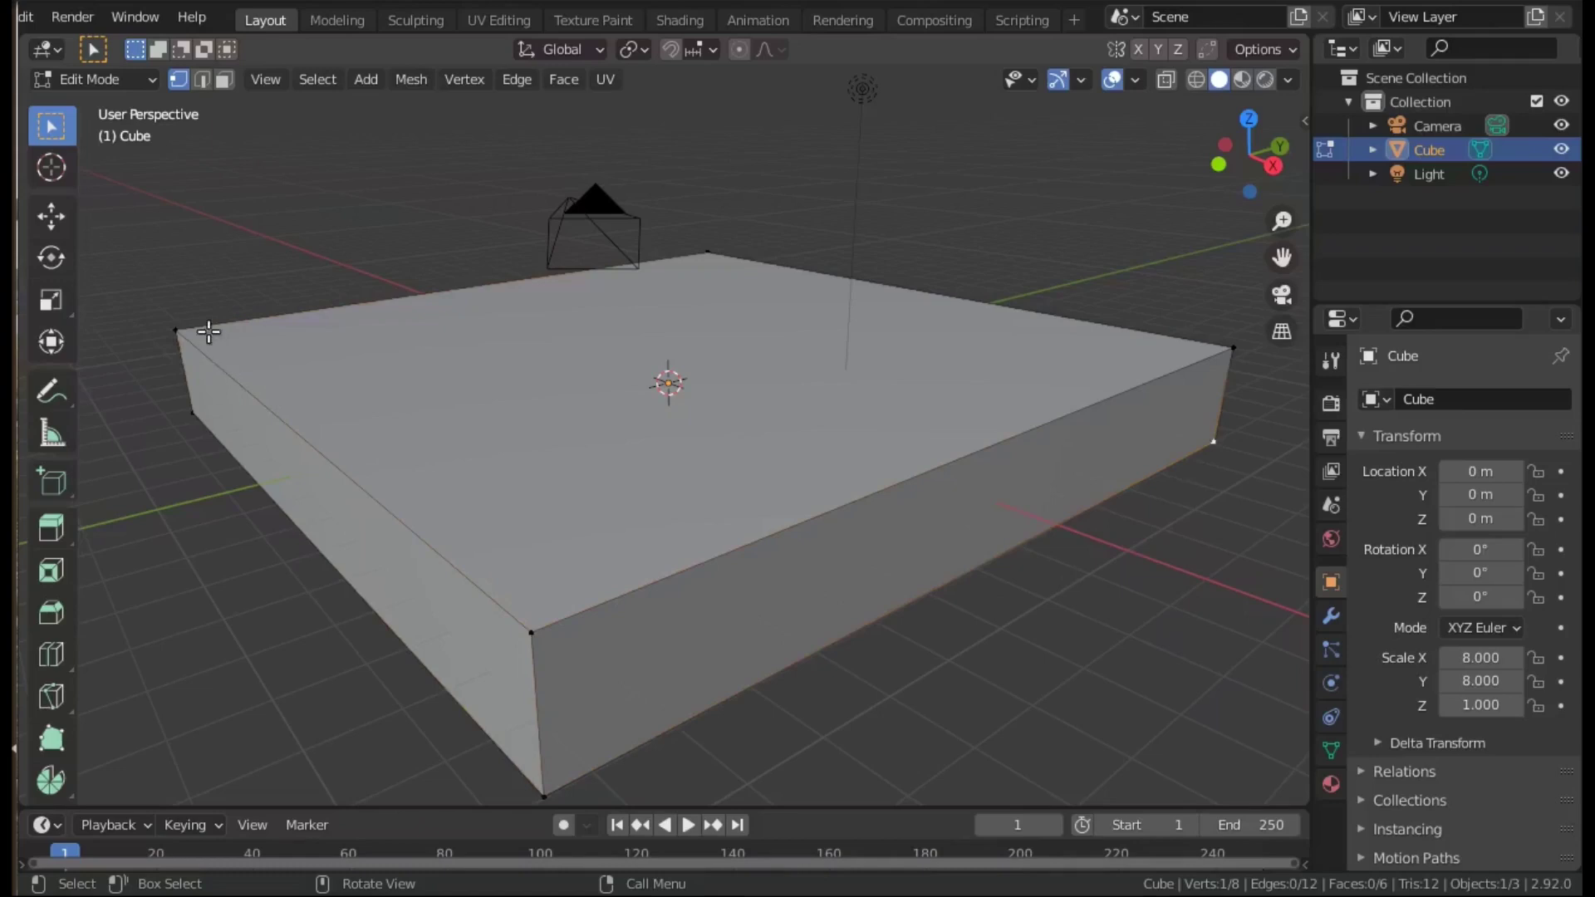
# Step: Select the four top corner vertices of the slab, dropping the stray lower one
pyautogui.keyDown('shift'); pyautogui.click(178, 330); pyautogui.keyUp('shift')
pyautogui.keyDown('shift'); pyautogui.click(530, 631); pyautogui.keyUp('shift')
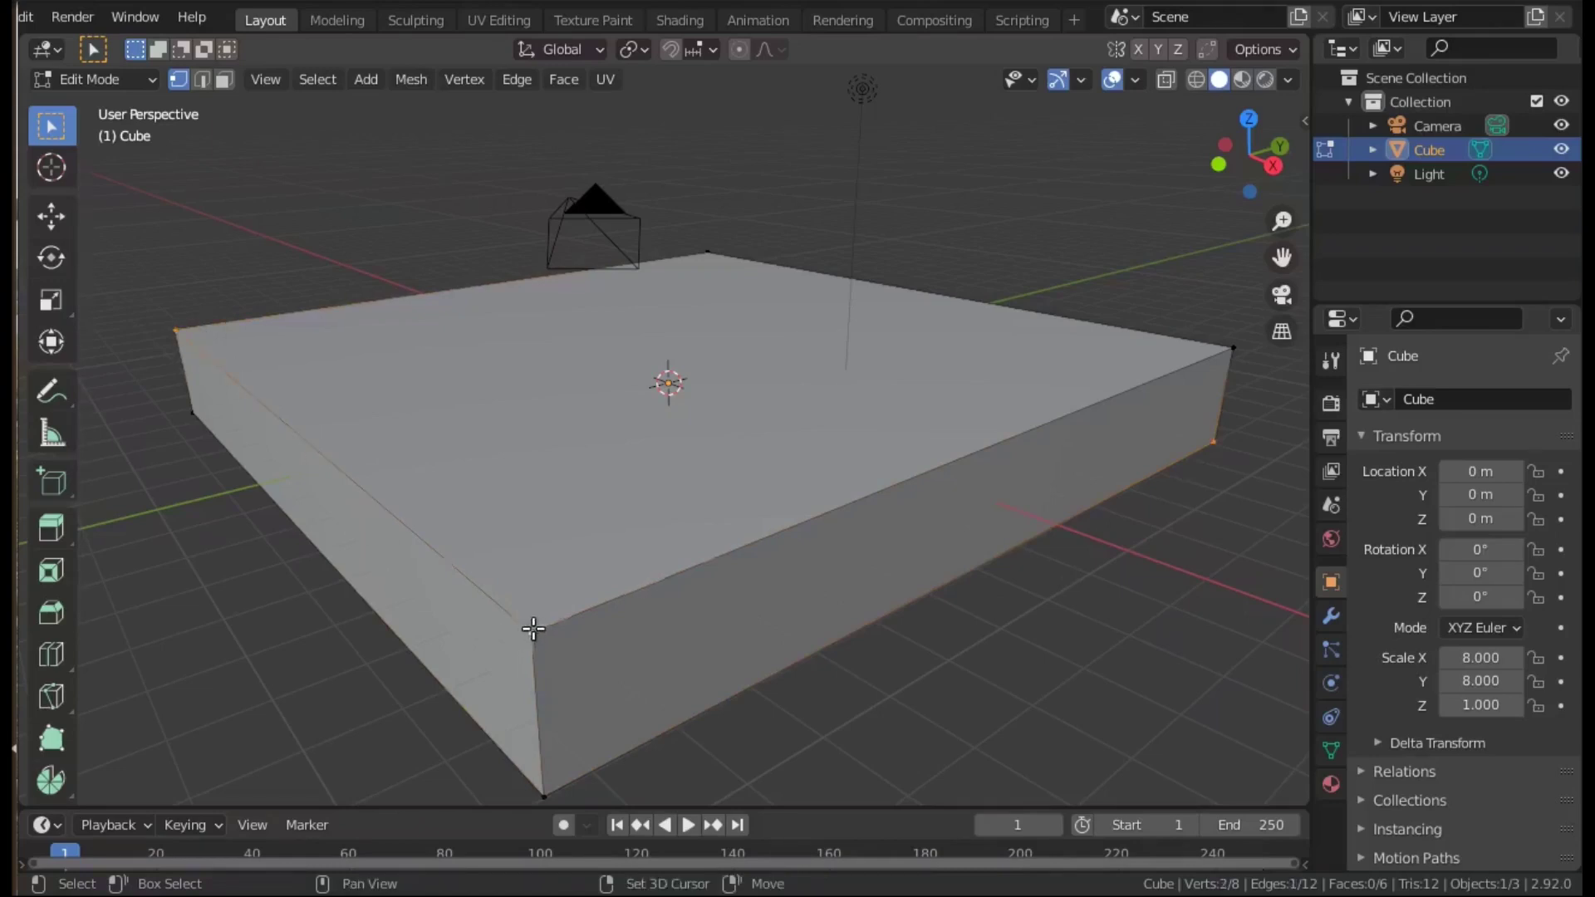
pyautogui.keyDown('shift'); pyautogui.click(708, 252); pyautogui.keyUp('shift')
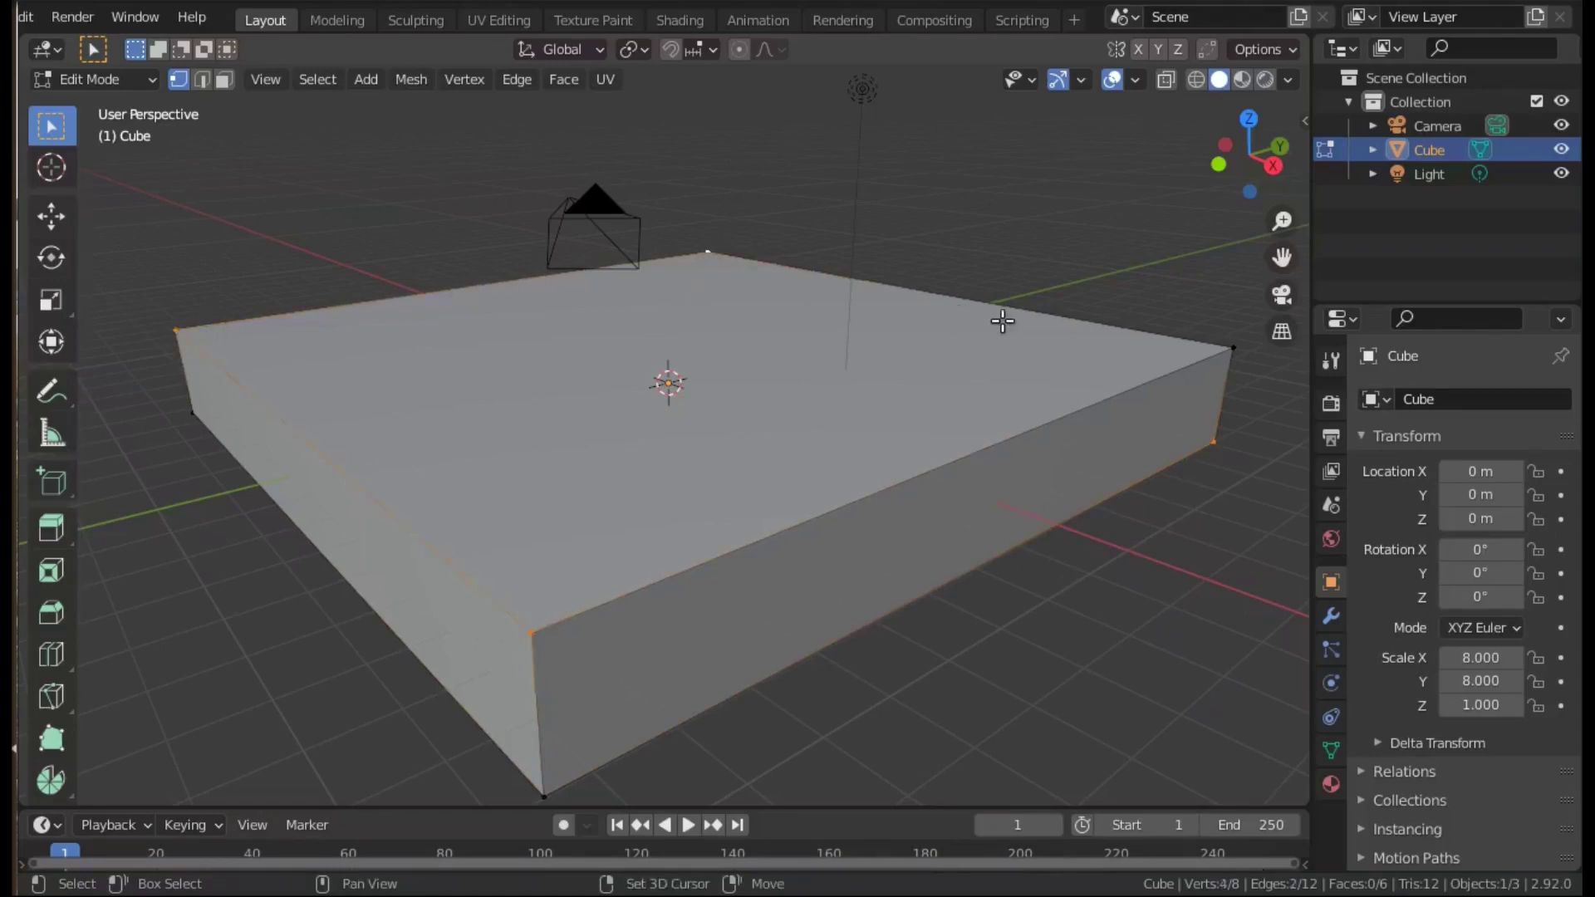
pyautogui.keyDown('shift'); pyautogui.click(1233, 348); pyautogui.keyUp('shift')
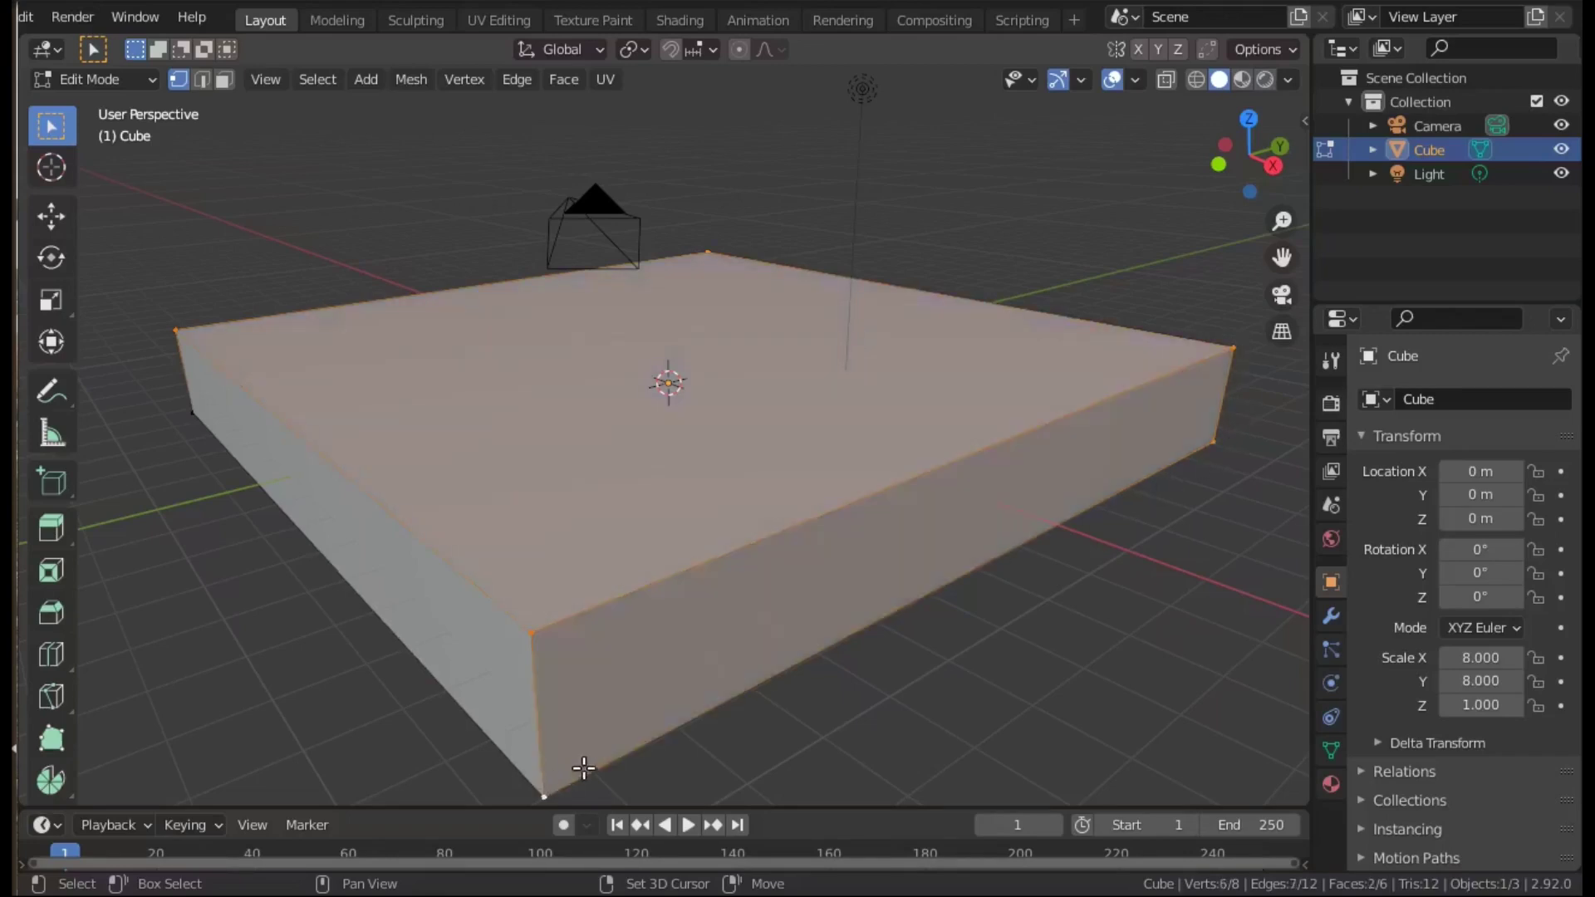
pyautogui.keyDown('shift'); pyautogui.click(1211, 442); pyautogui.keyUp('shift')
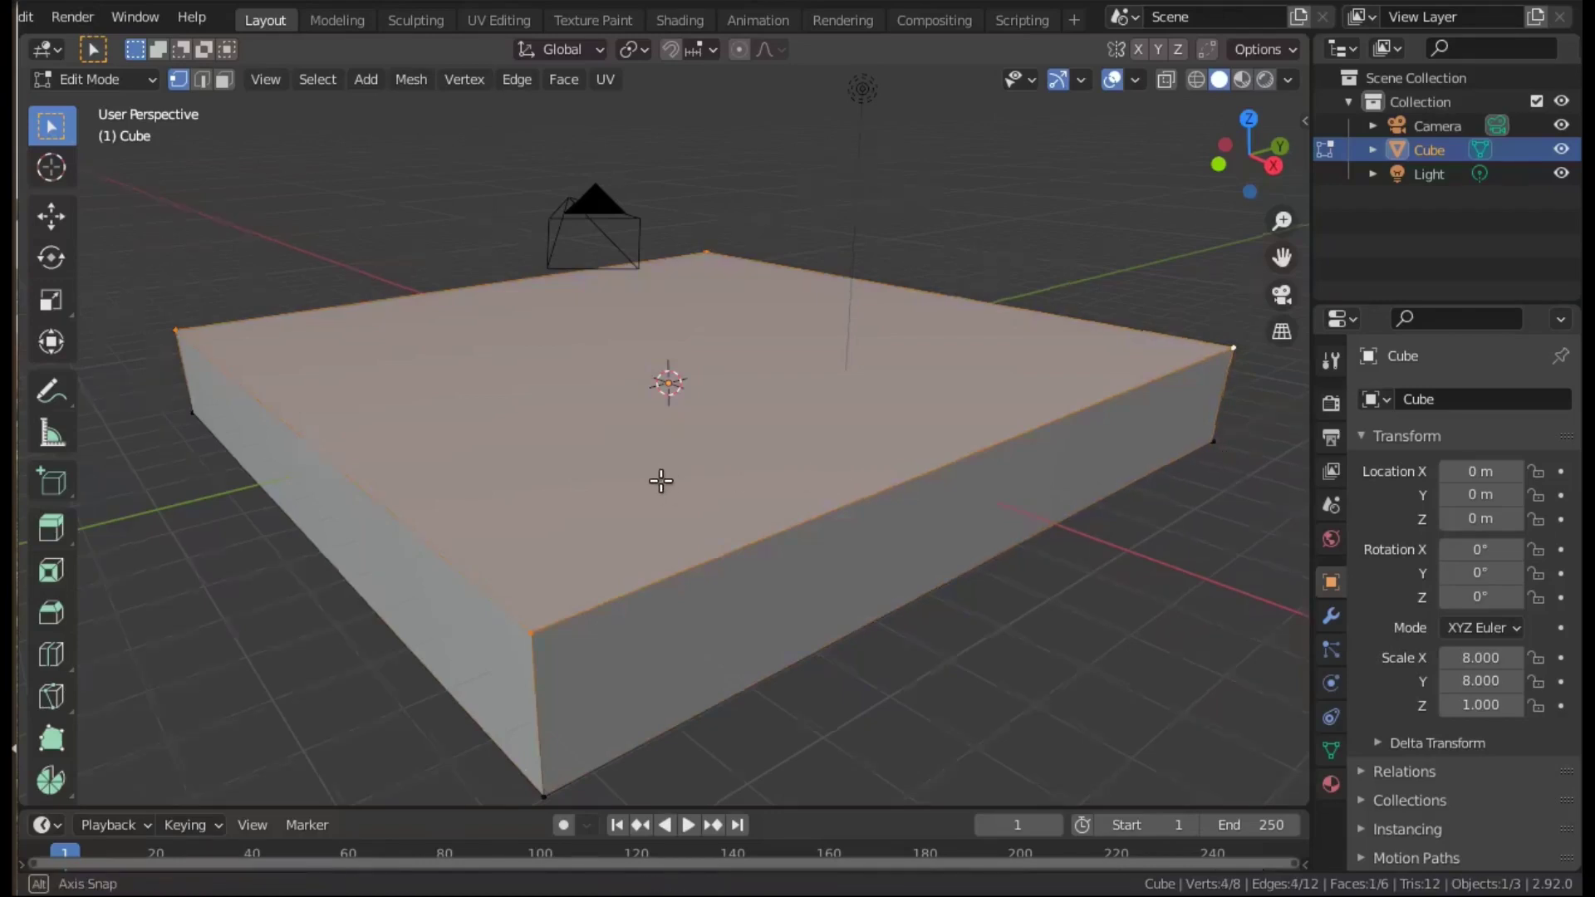
pyautogui.moveTo(662, 480)
pyautogui.mouseDown(button='middle')
pyautogui.moveTo(720, 480)
pyautogui.moveTo(743, 505)
pyautogui.moveTo(673, 496)
pyautogui.mouseUp(button='middle')
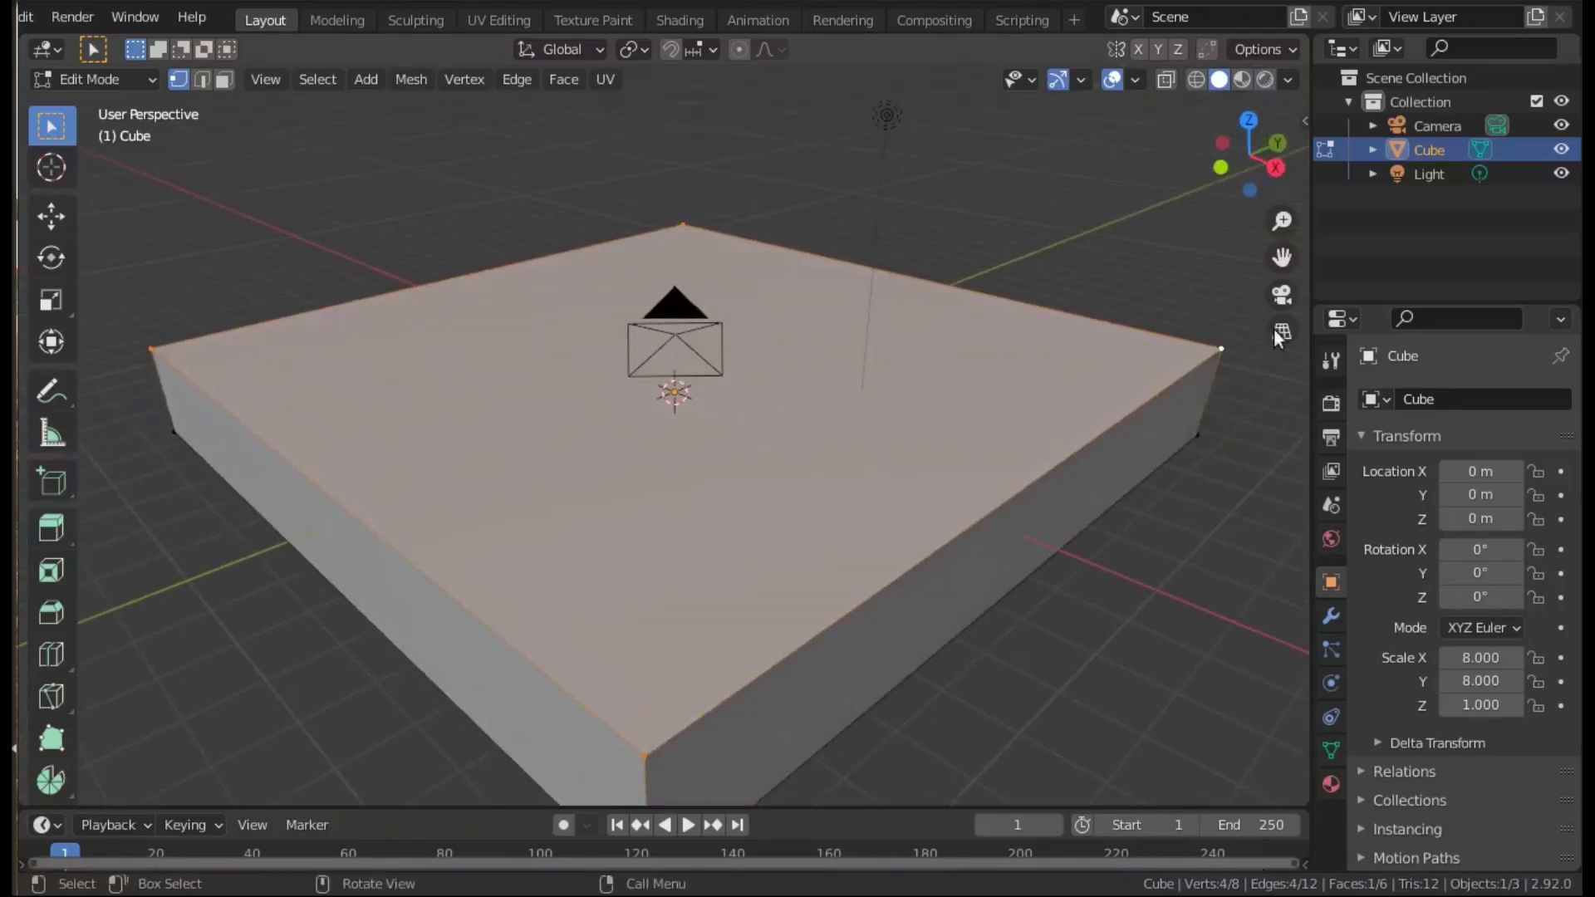
# Step: Enable X-ray, add the hidden corner vertices, then select all and clear the selection
pyautogui.click(1164, 80)
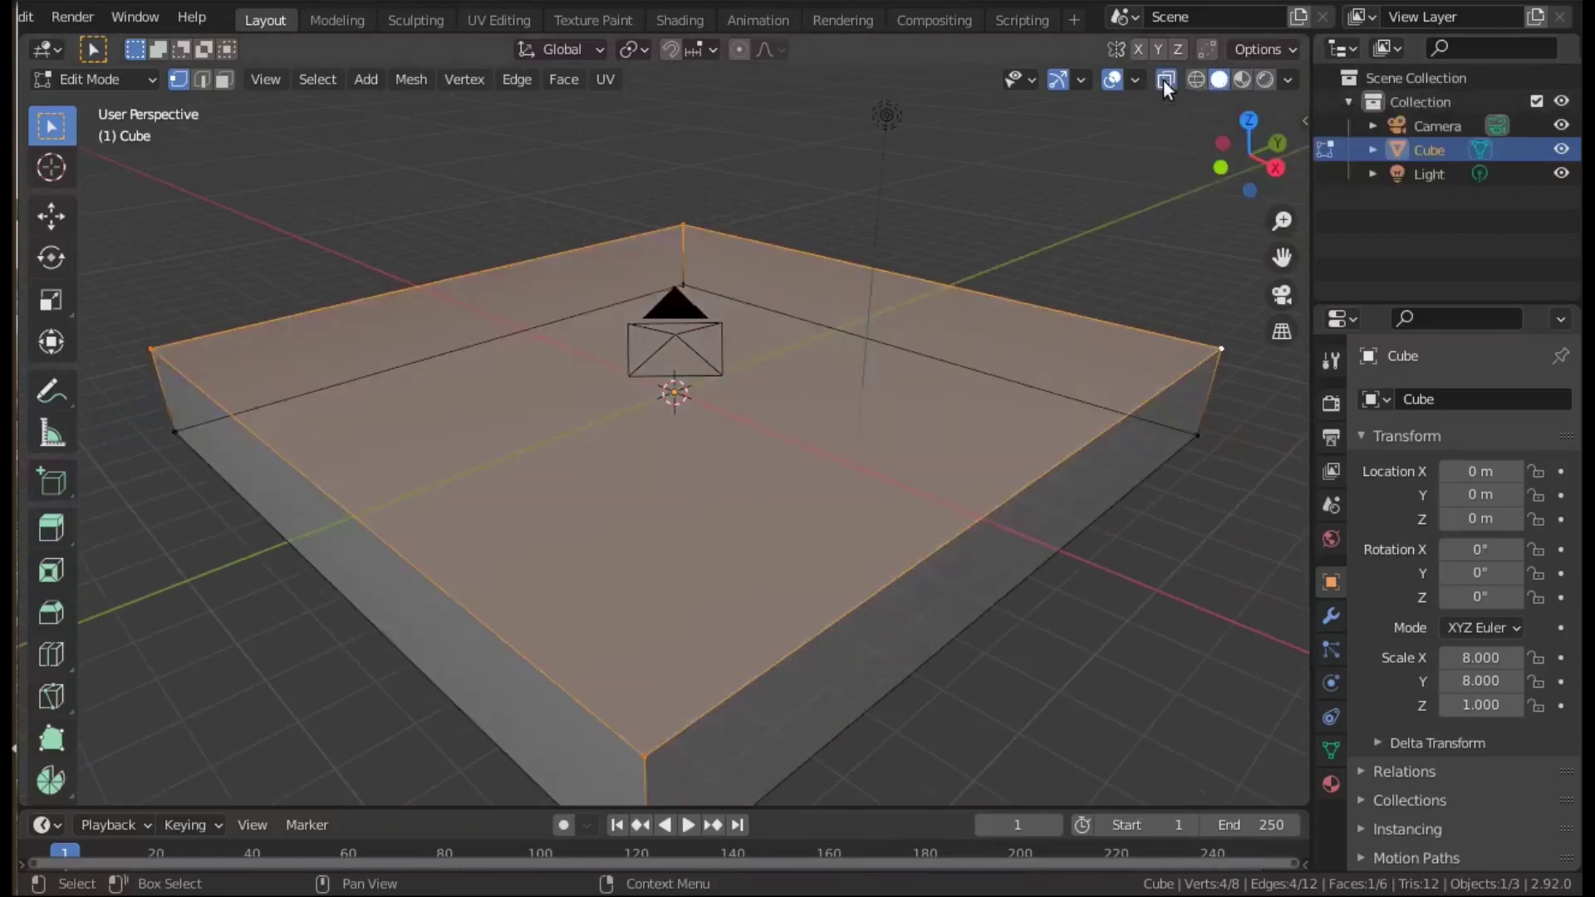
pyautogui.keyDown('shift'); pyautogui.click(175, 431); pyautogui.keyUp('shift')
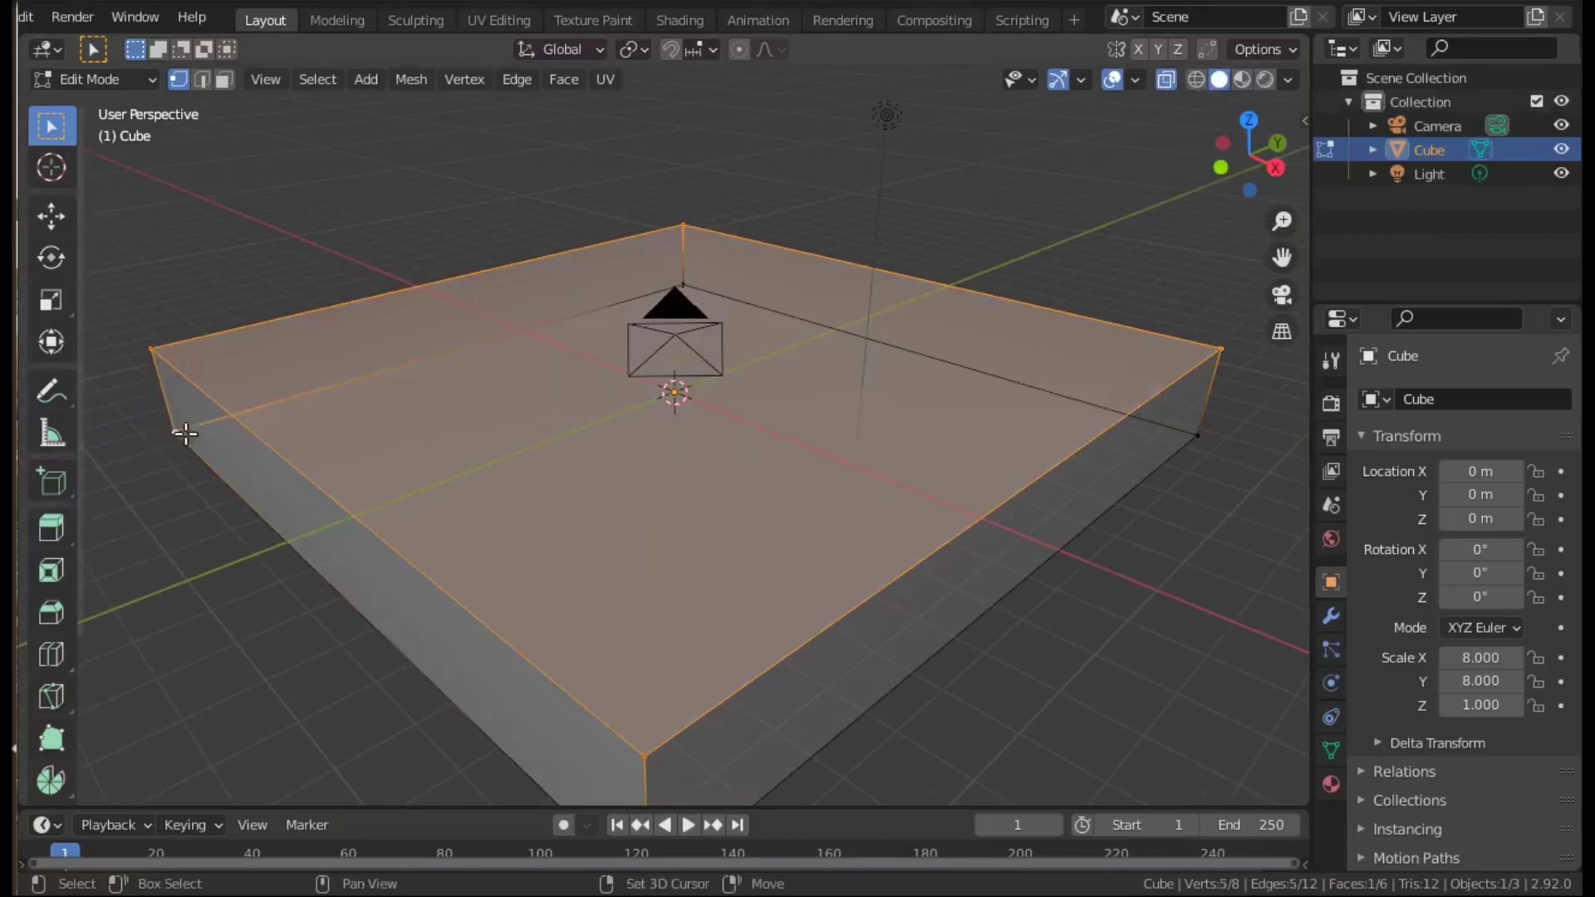
pyautogui.keyDown('shift'); pyautogui.click(683, 287); pyautogui.keyUp('shift')
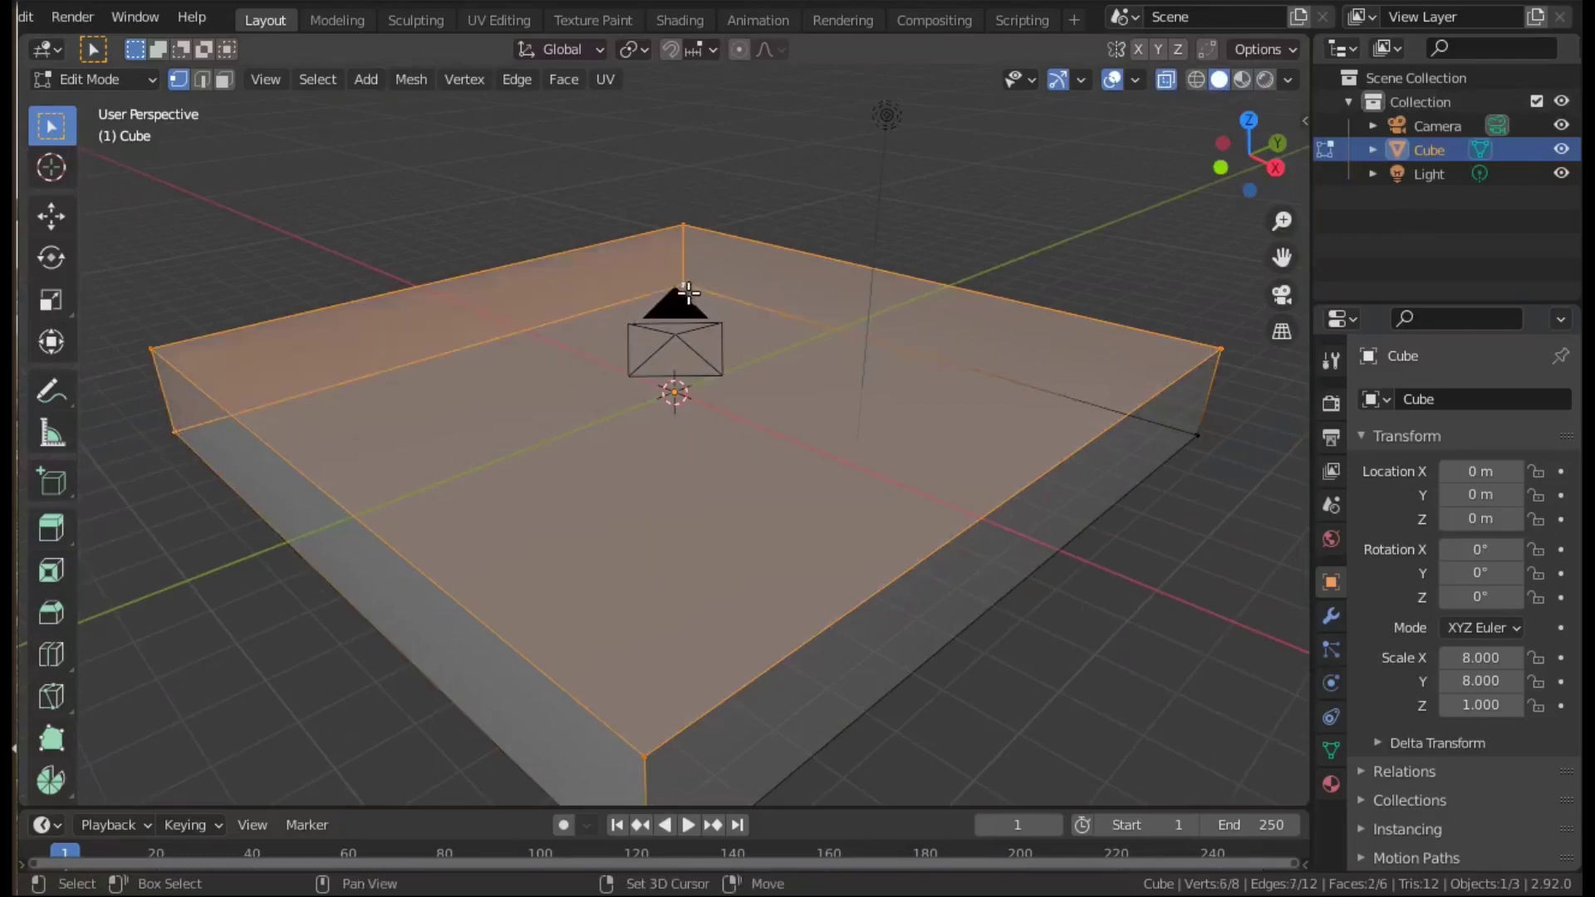
pyautogui.keyDown('shift'); pyautogui.click(1198, 435); pyautogui.keyUp('shift')
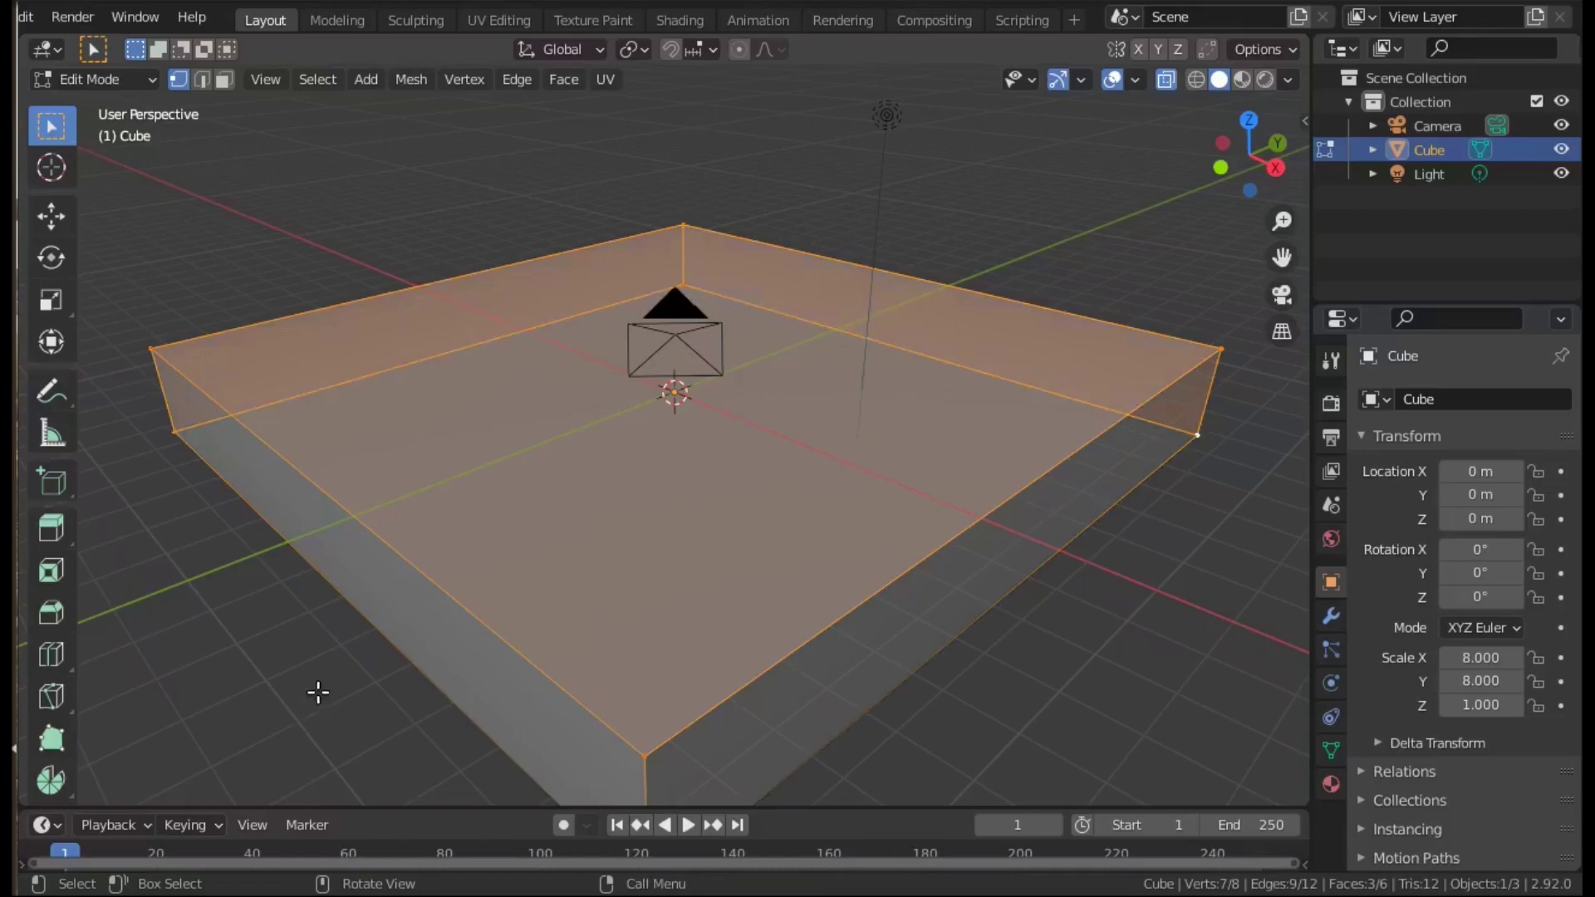
pyautogui.press('a')
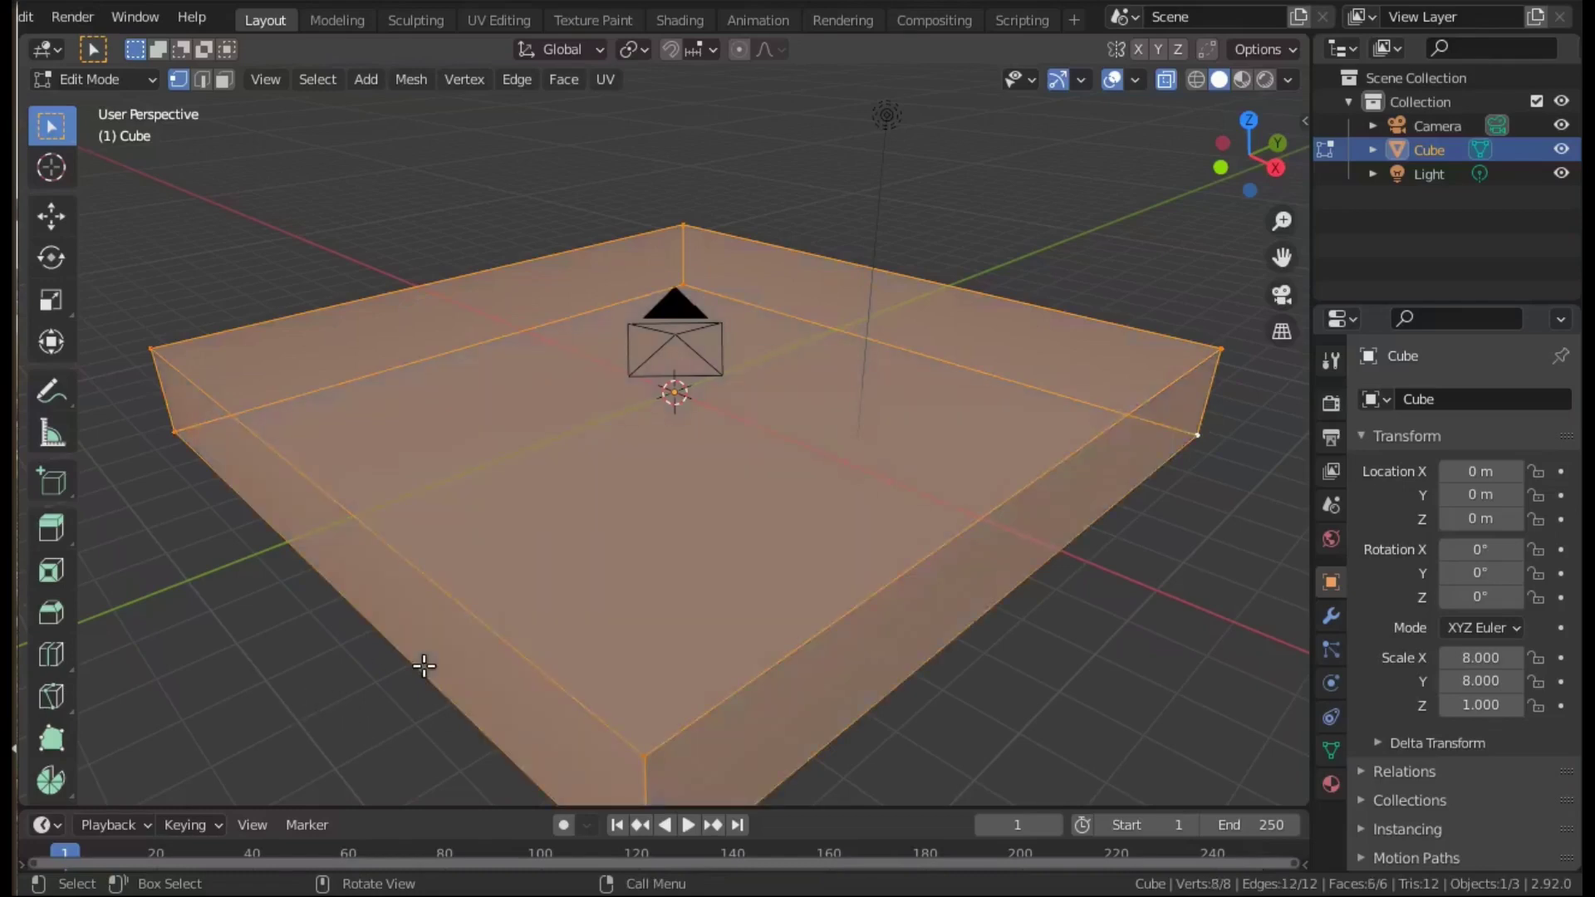
pyautogui.hotkey('alt', 'a')
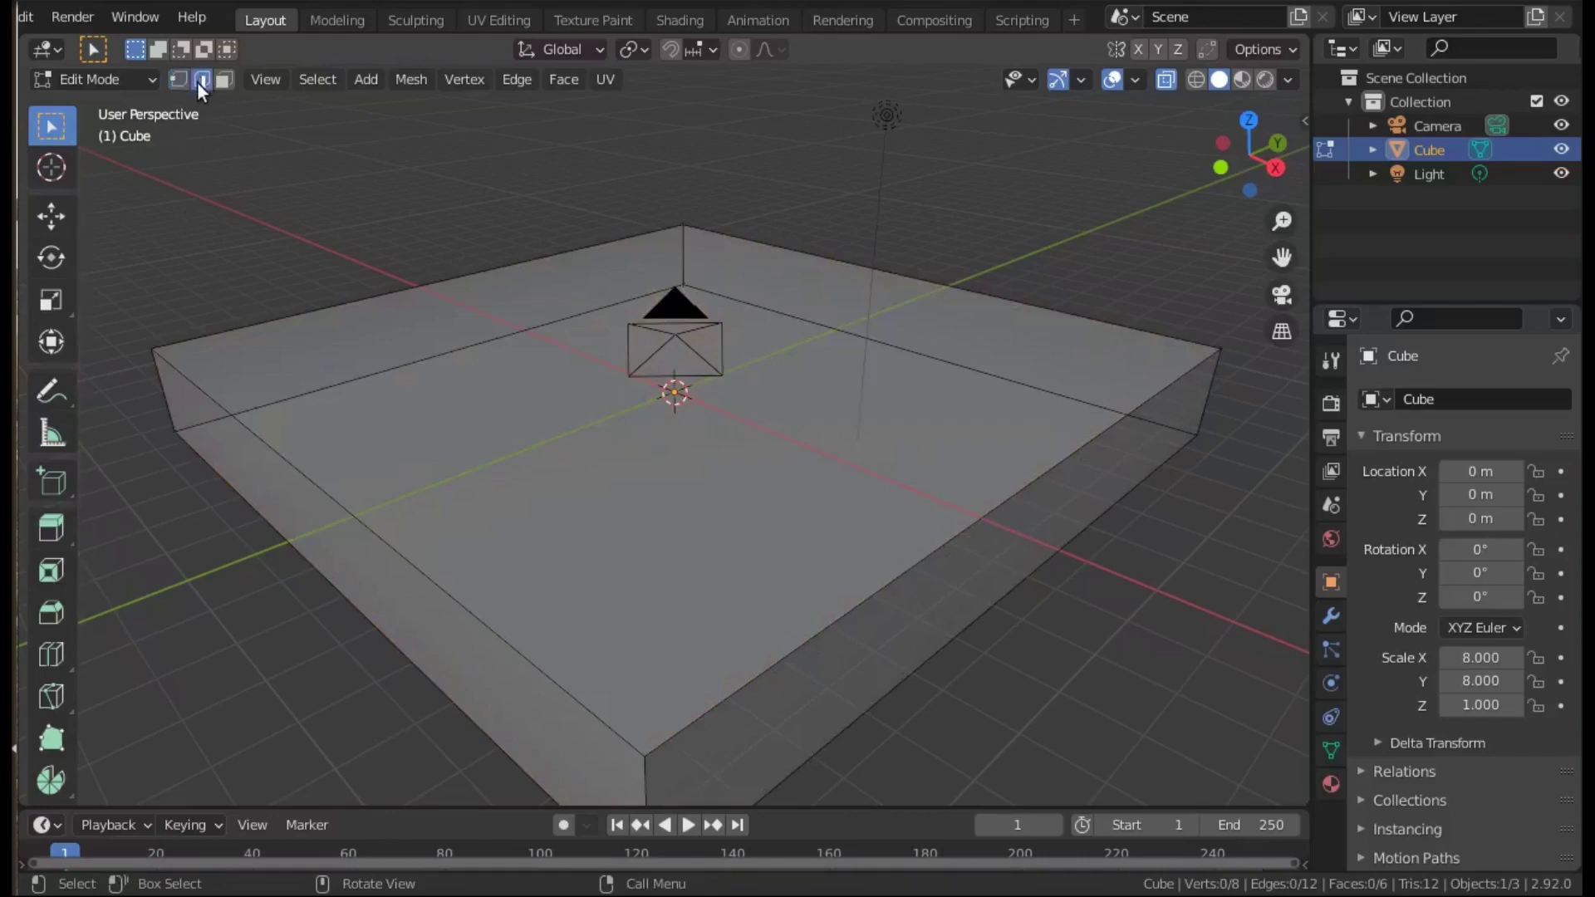
pyautogui.click(378, 295)
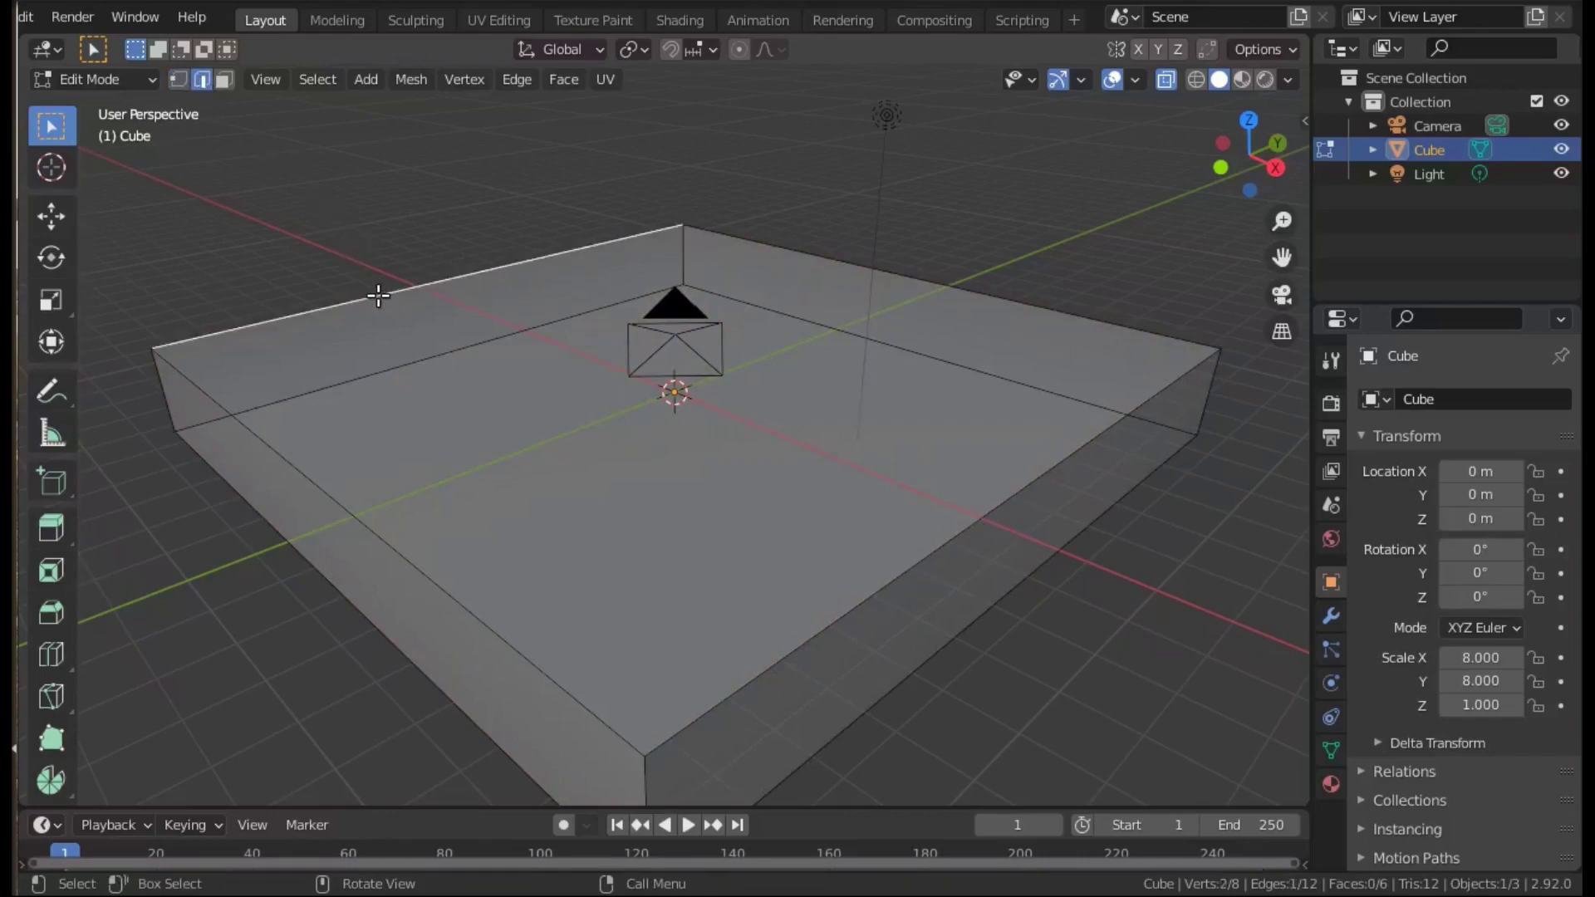
pyautogui.keyDown('shift'); pyautogui.click(987, 282); pyautogui.keyUp('shift')
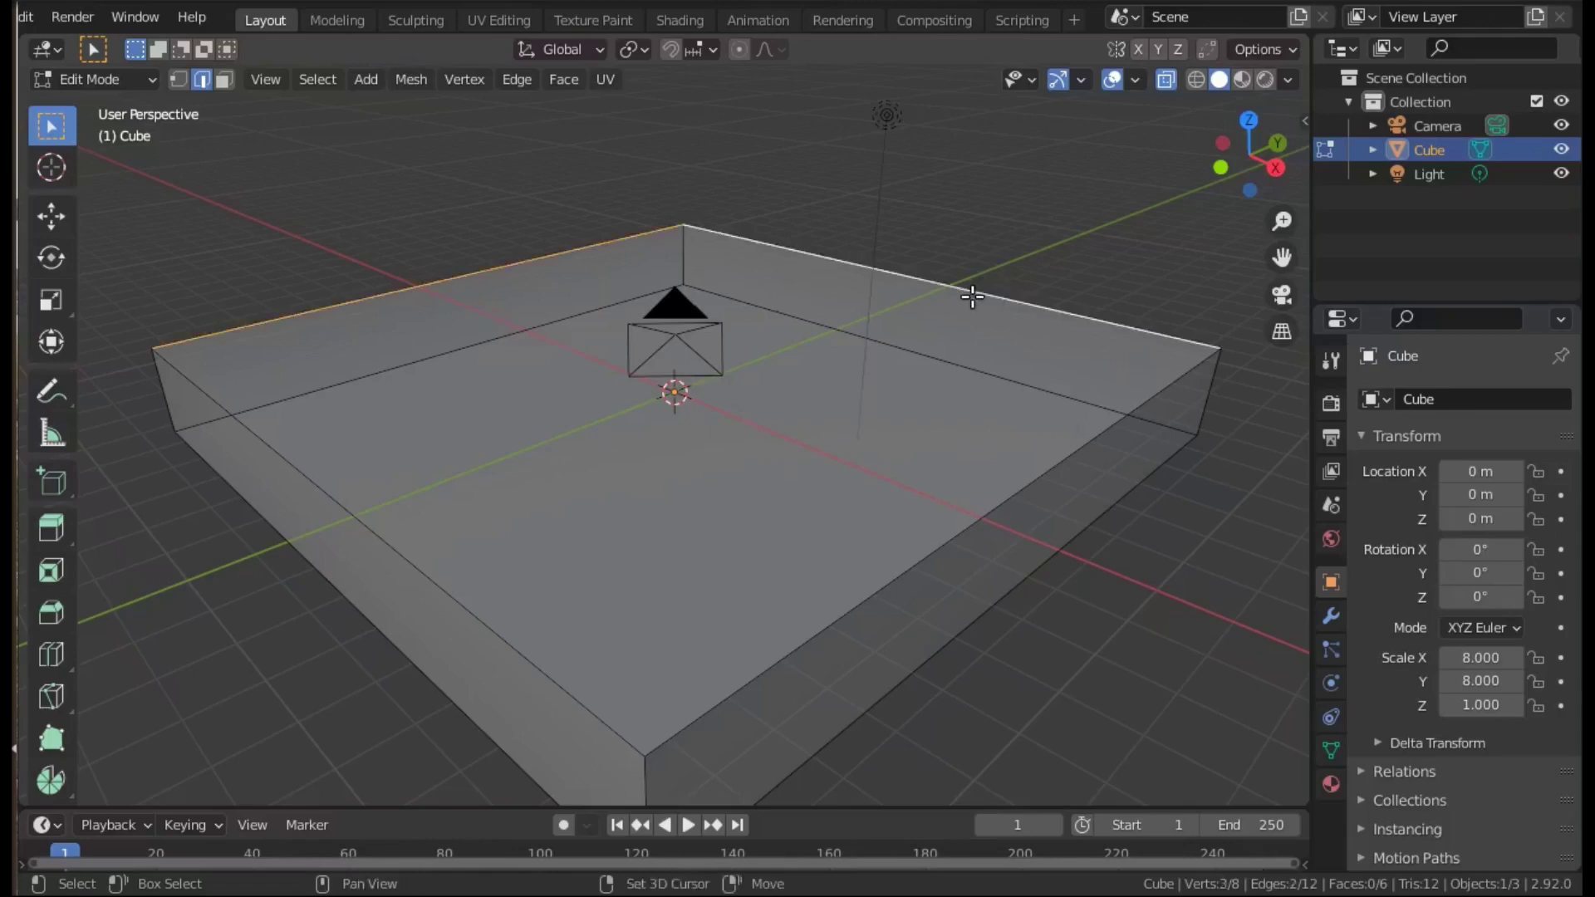
pyautogui.keyDown('shift'); pyautogui.click(1053, 470); pyautogui.keyUp('shift')
pyautogui.keyDown('shift'); pyautogui.click(414, 570); pyautogui.keyUp('shift')
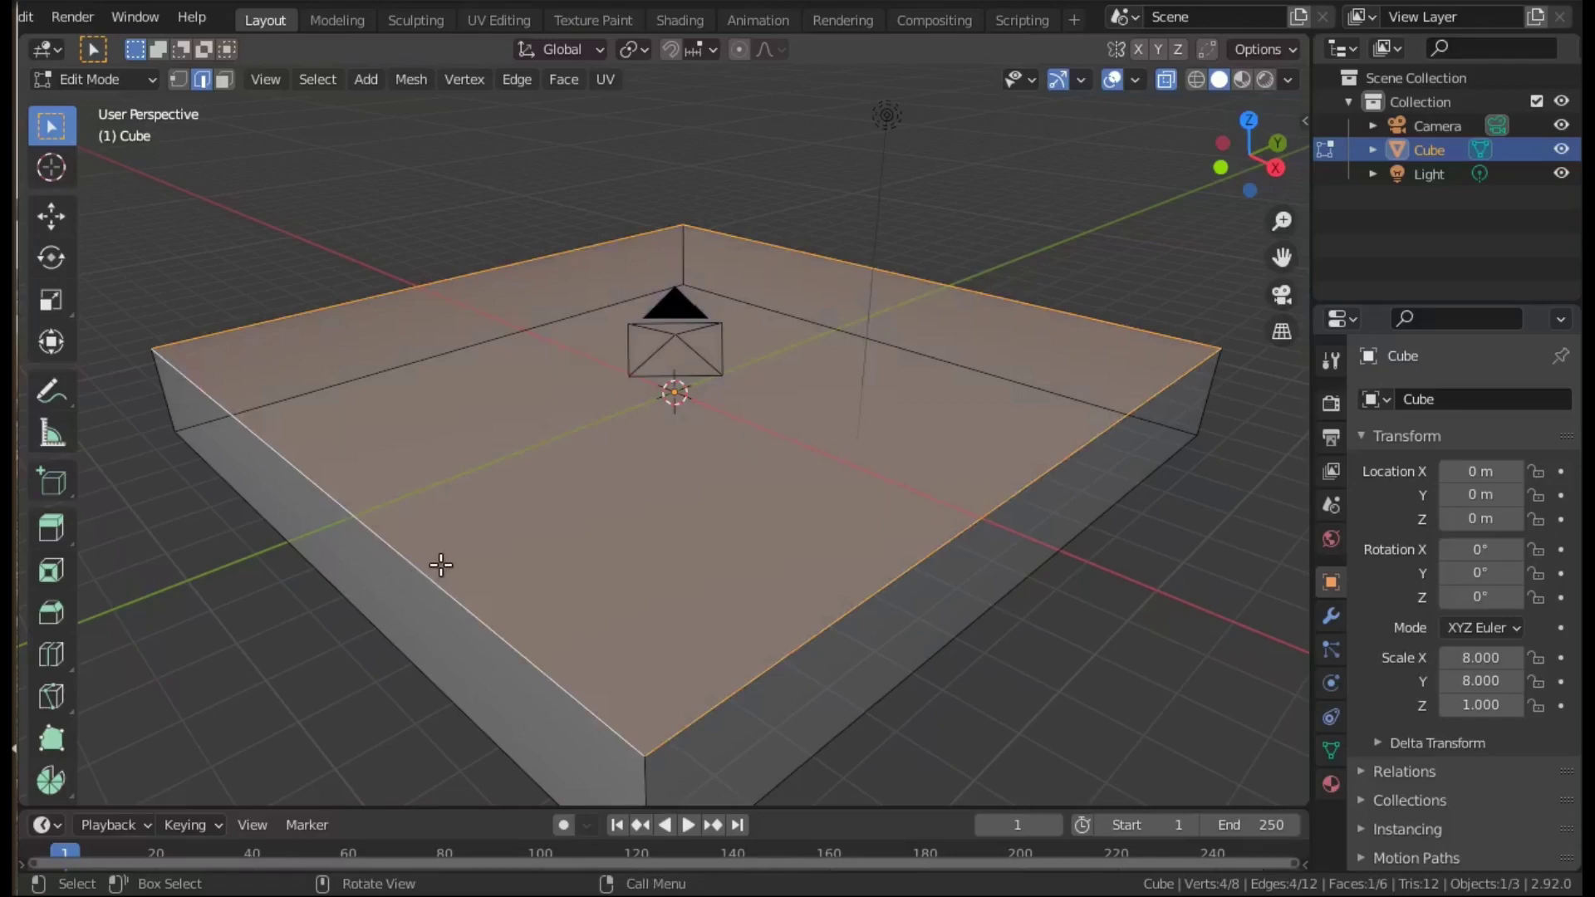
pyautogui.hotkey('alt', 'a')
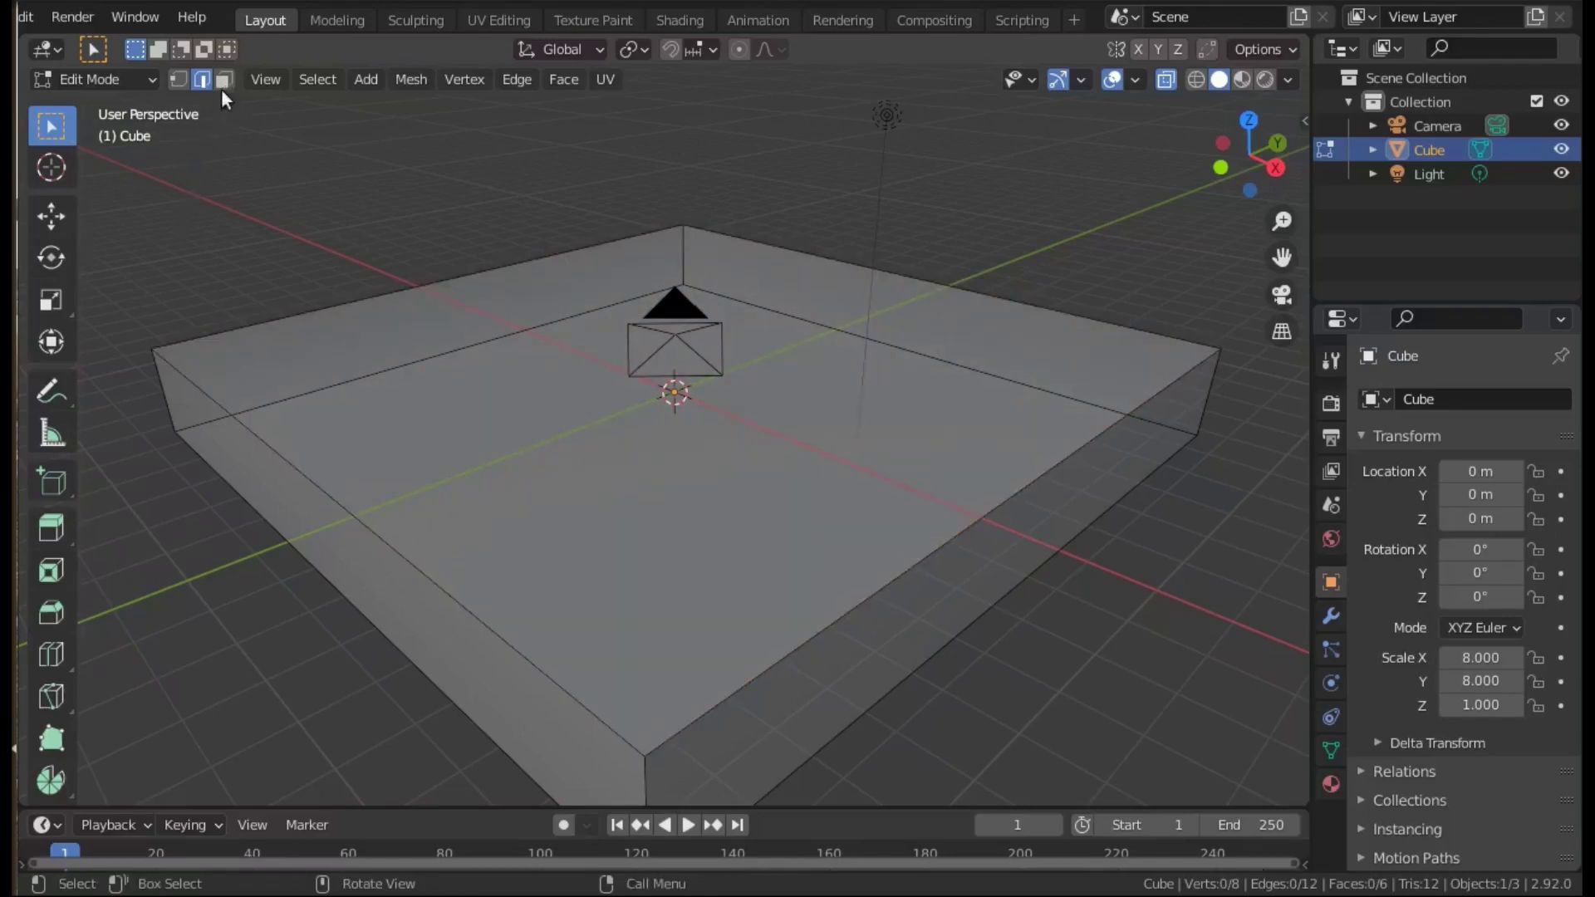
# Step: Reselect only the top face after trying side faces, then bring up the vertex context menu
pyautogui.click(686, 355)
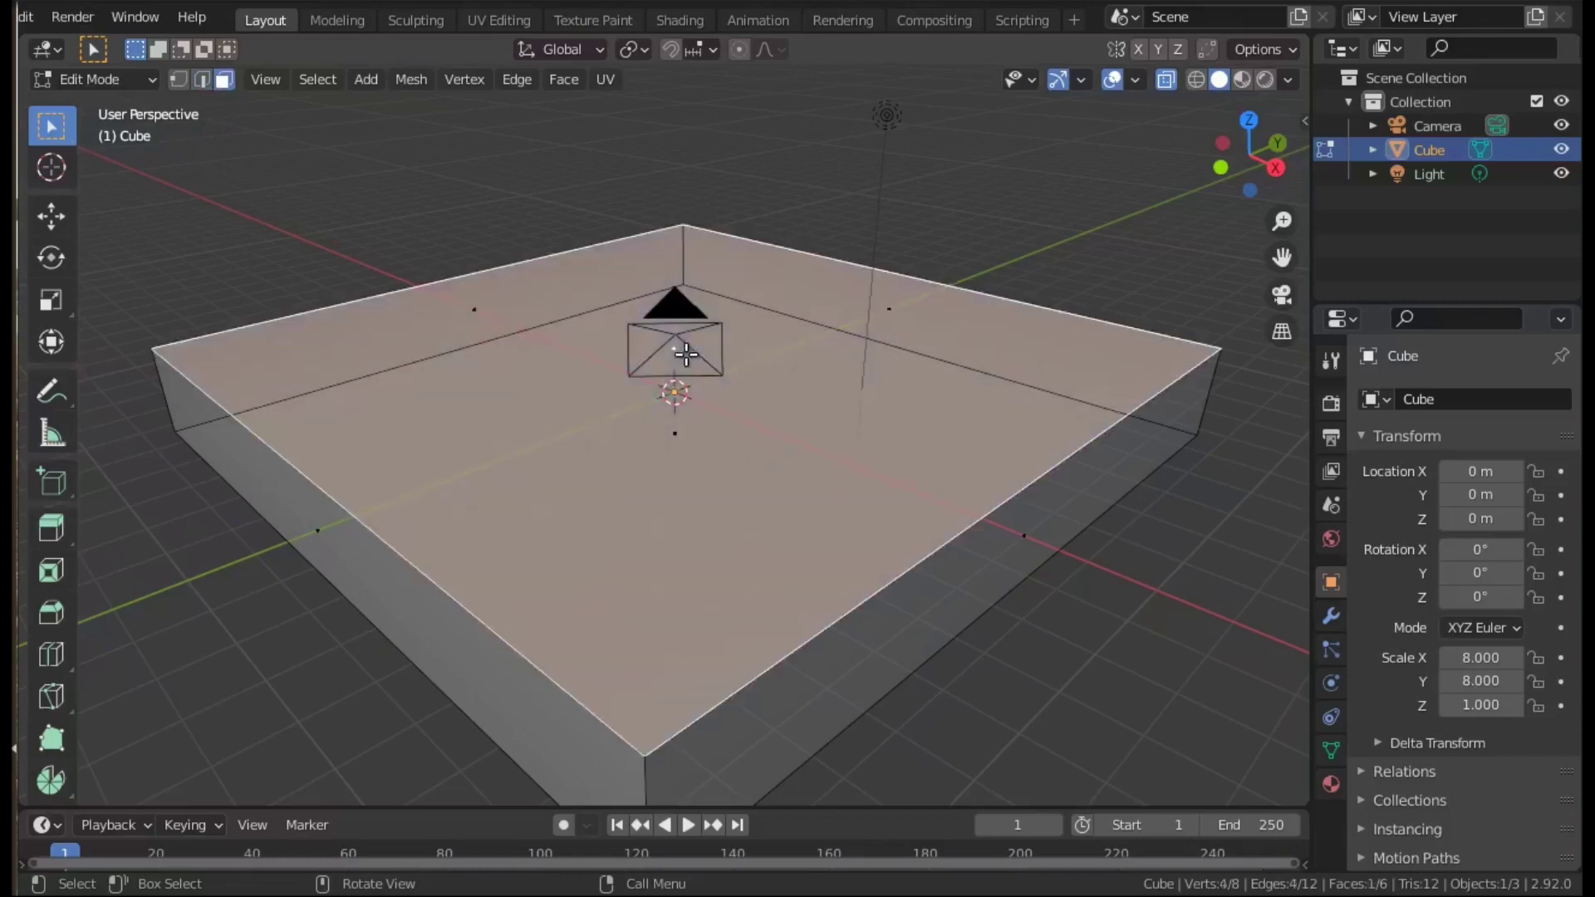
pyautogui.keyDown('shift'); pyautogui.click(1022, 544); pyautogui.keyUp('shift')
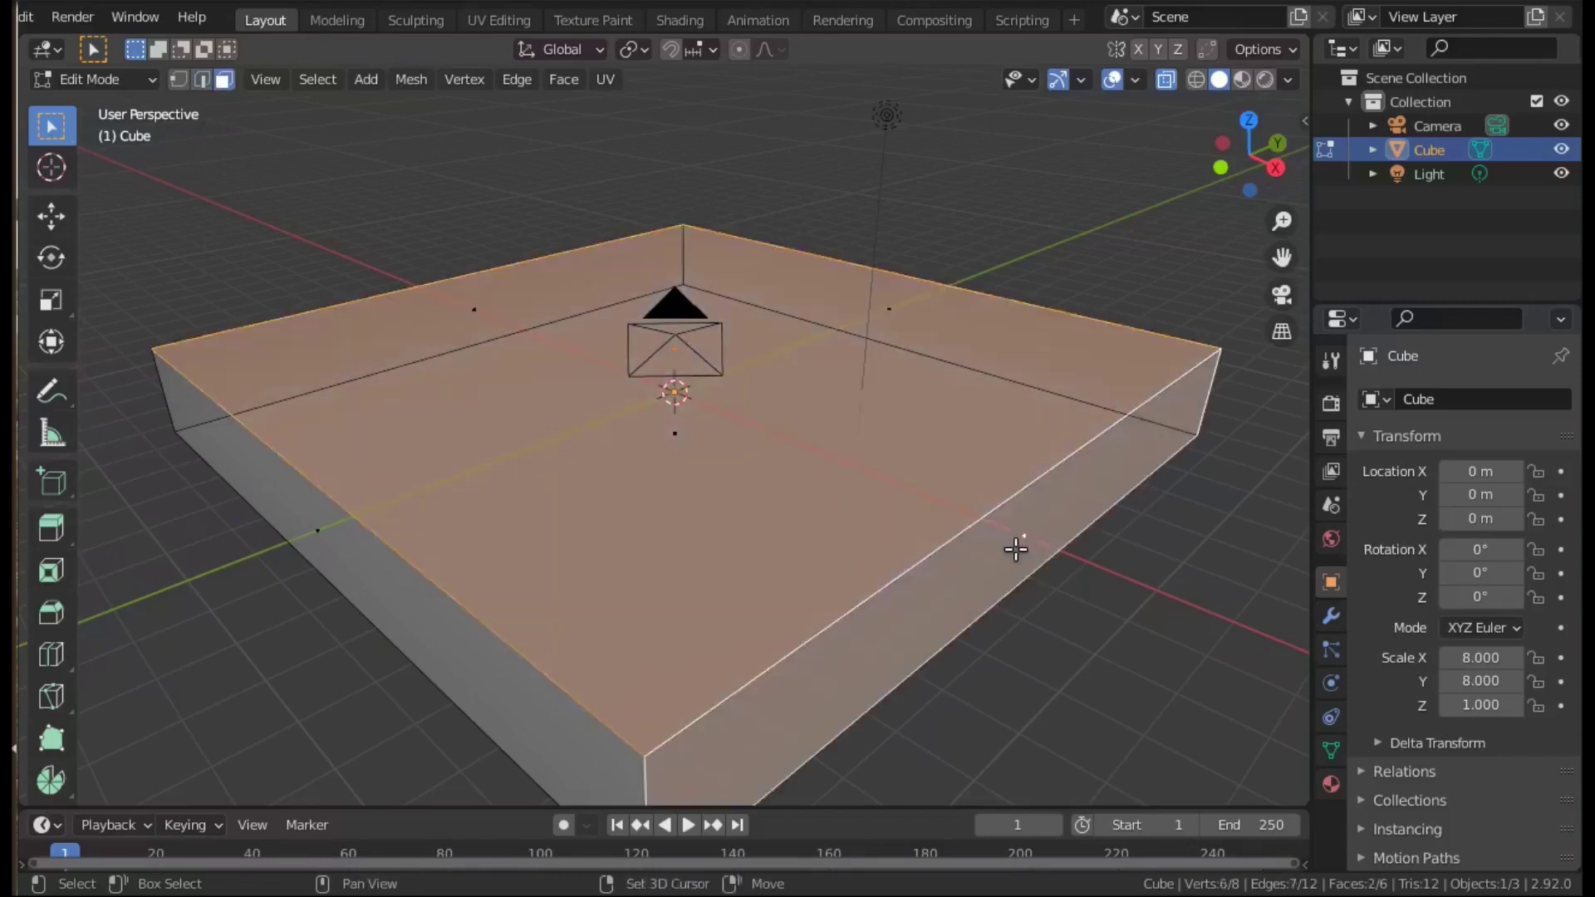
pyautogui.keyDown('shift'); pyautogui.click(314, 539); pyautogui.keyUp('shift')
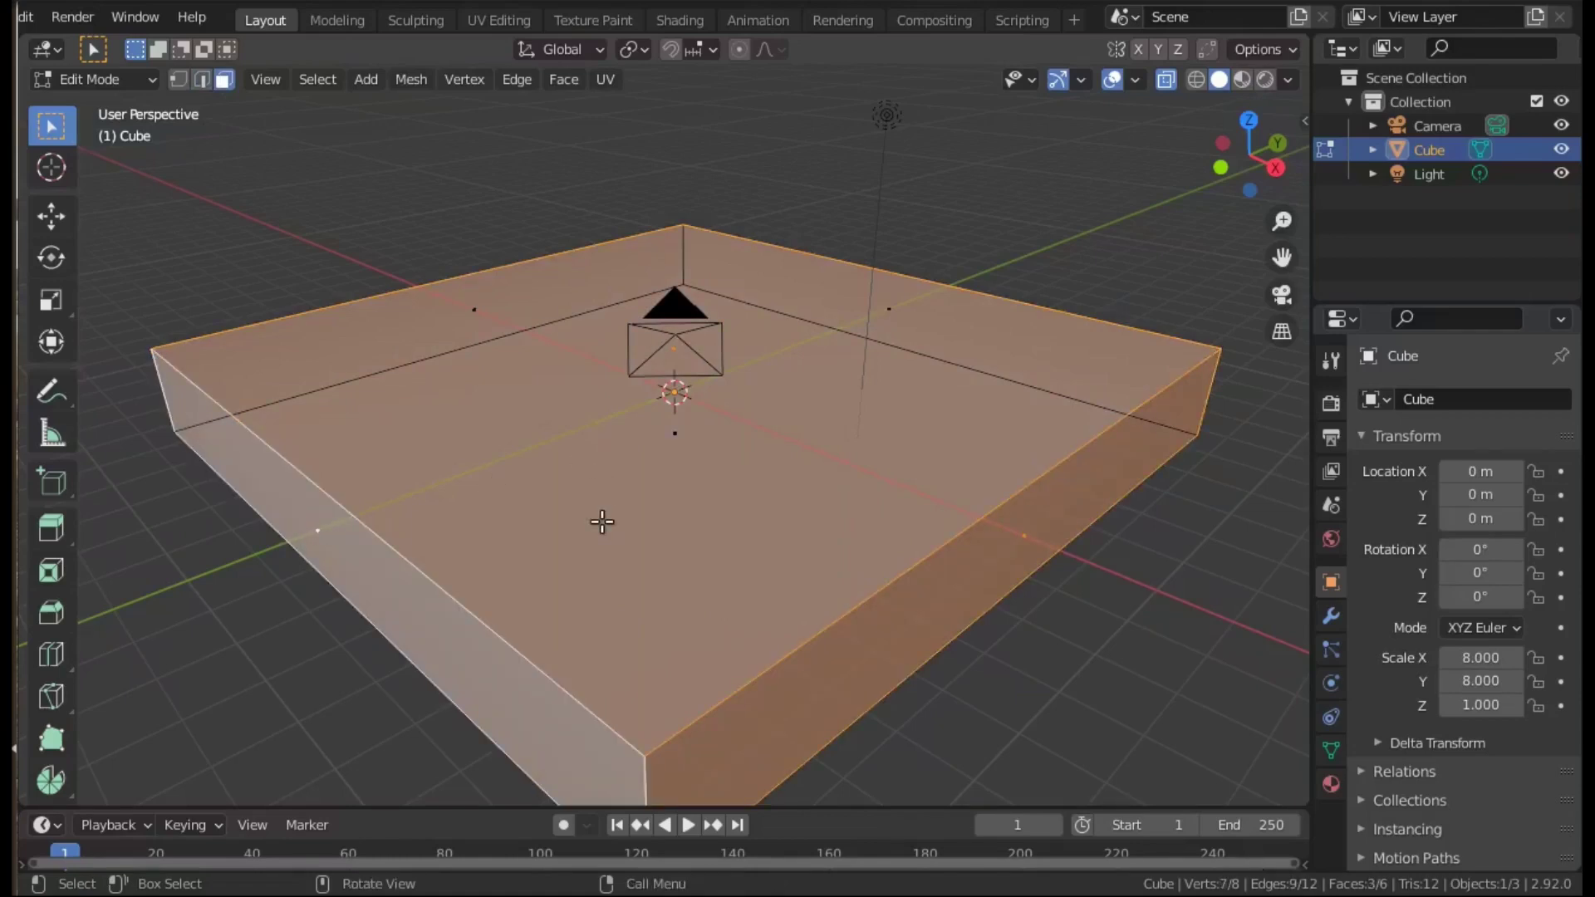
pyautogui.click(694, 420)
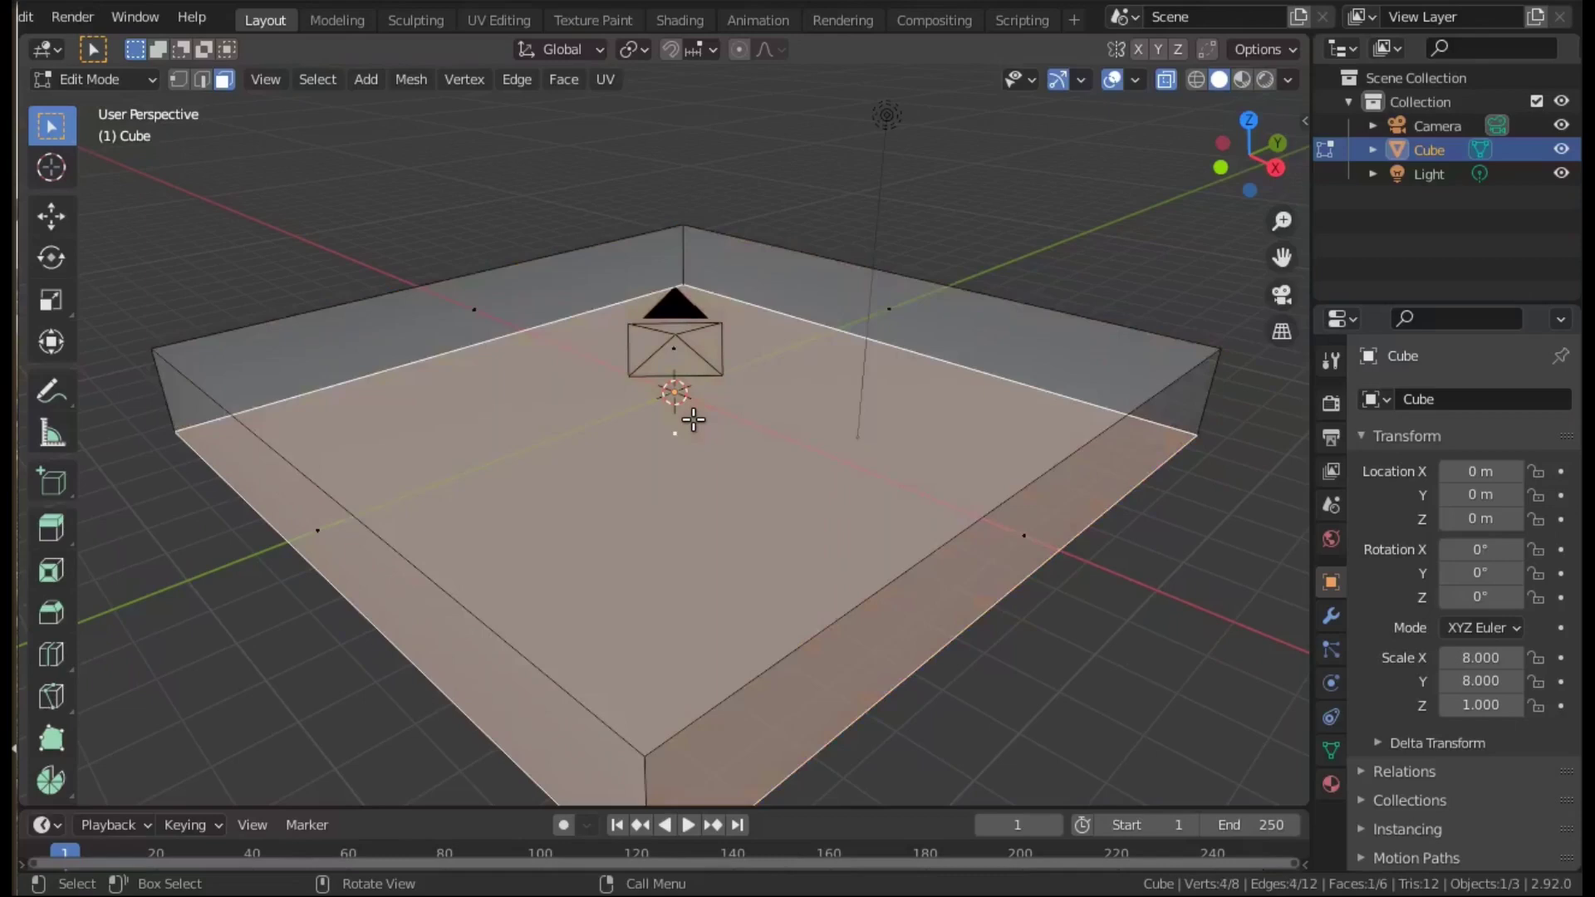
pyautogui.hotkey('ctrl', 'z')
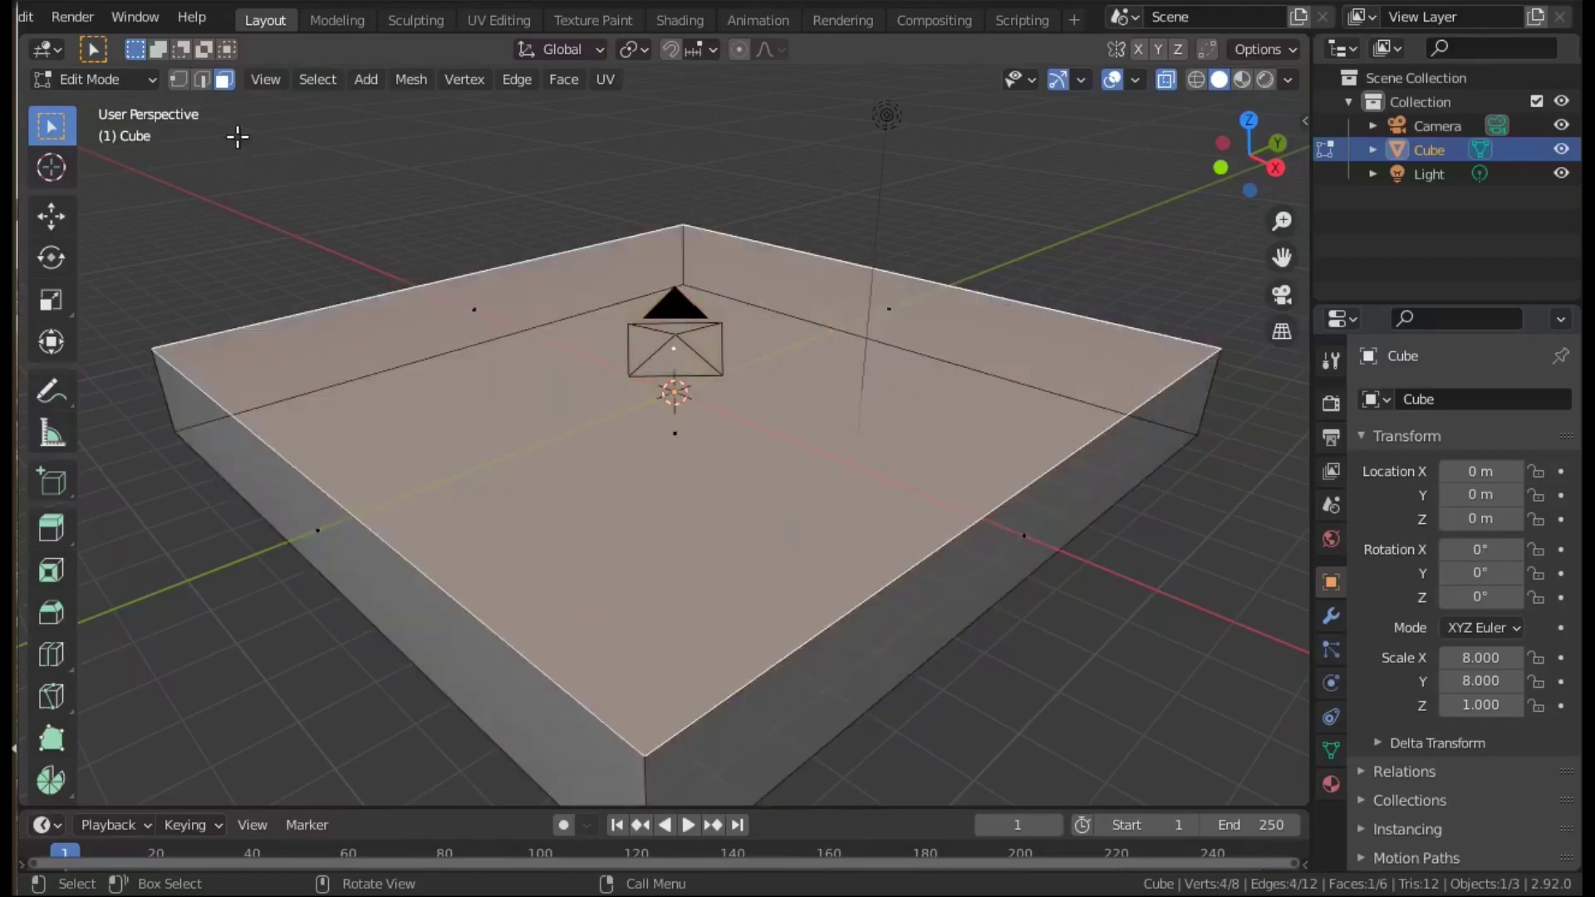
pyautogui.click(177, 80)
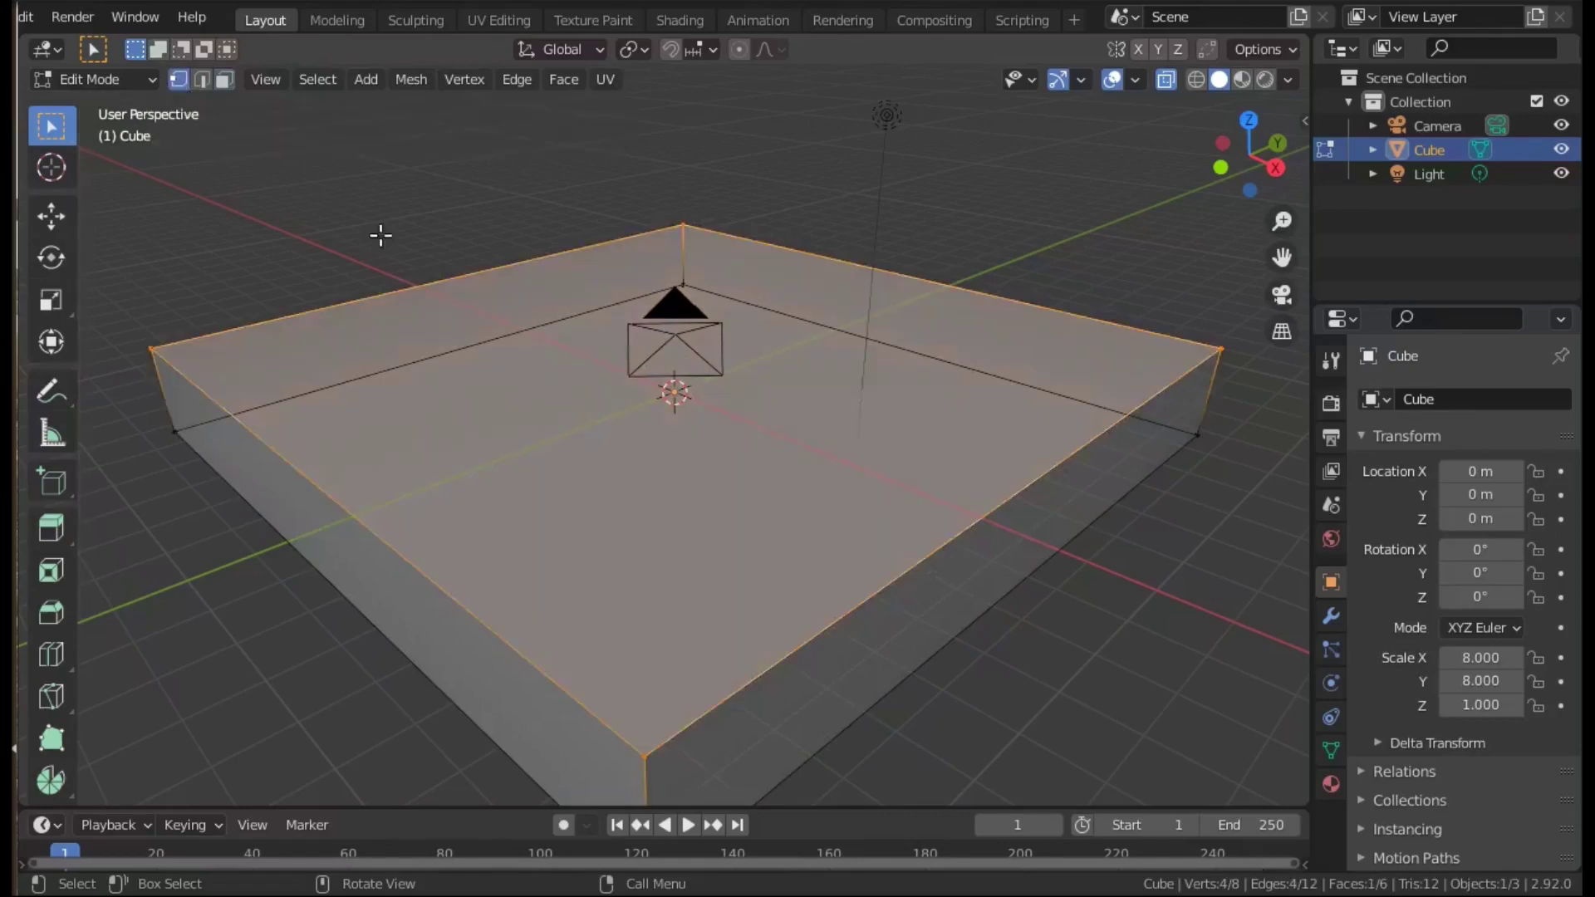
pyautogui.rightClick(517, 431)
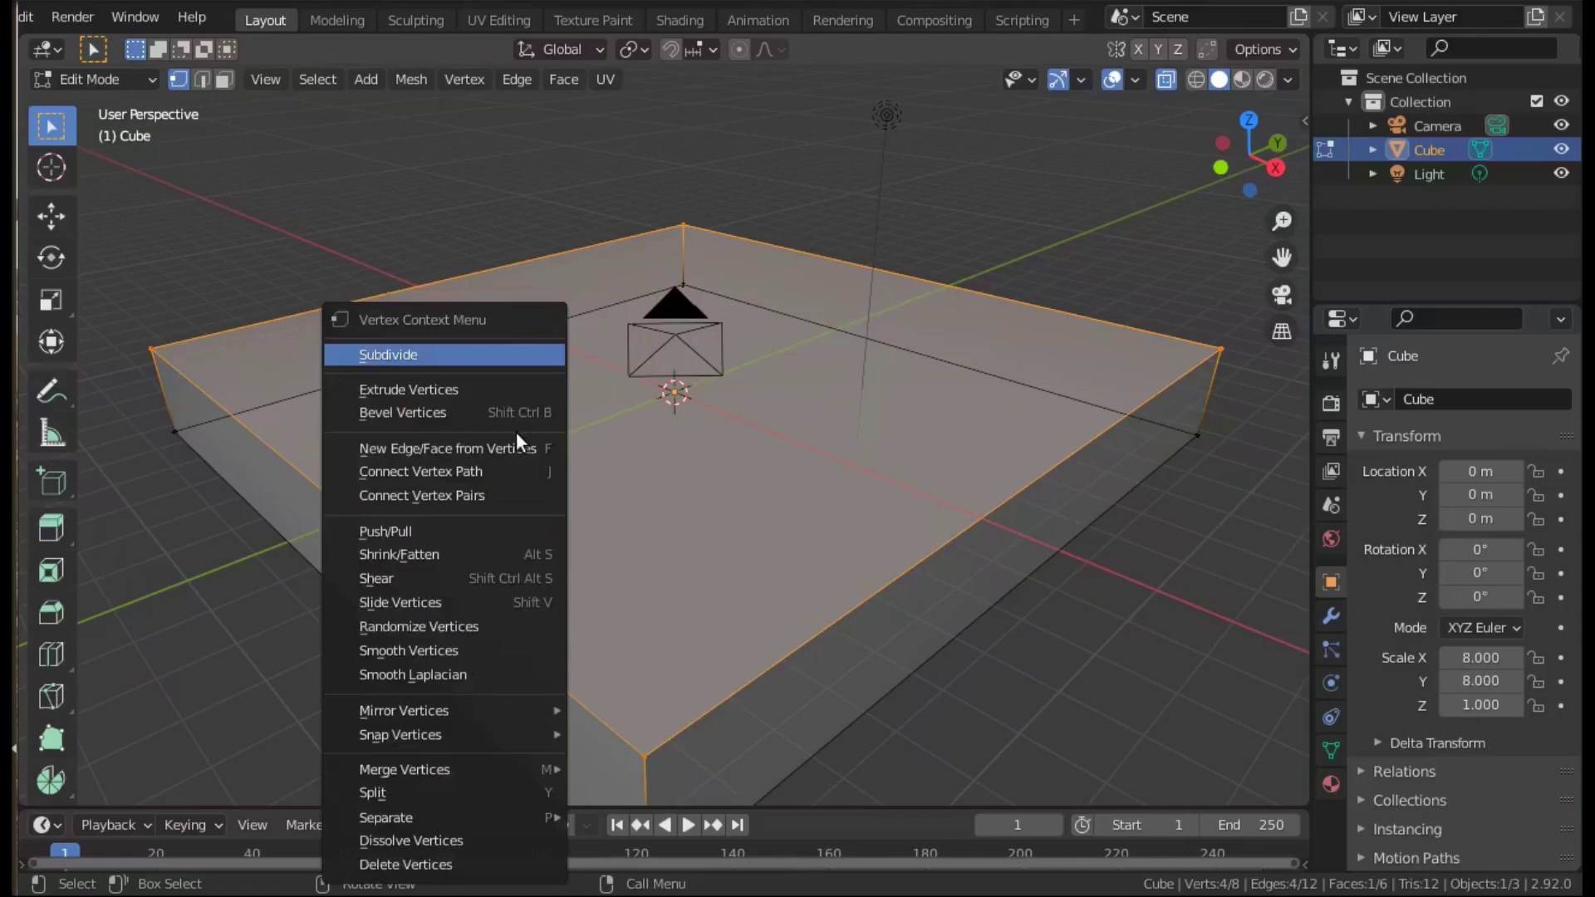
# Step: Subdivide the top face with 10 cuts, then select the front corner vertex
pyautogui.click(397, 352)
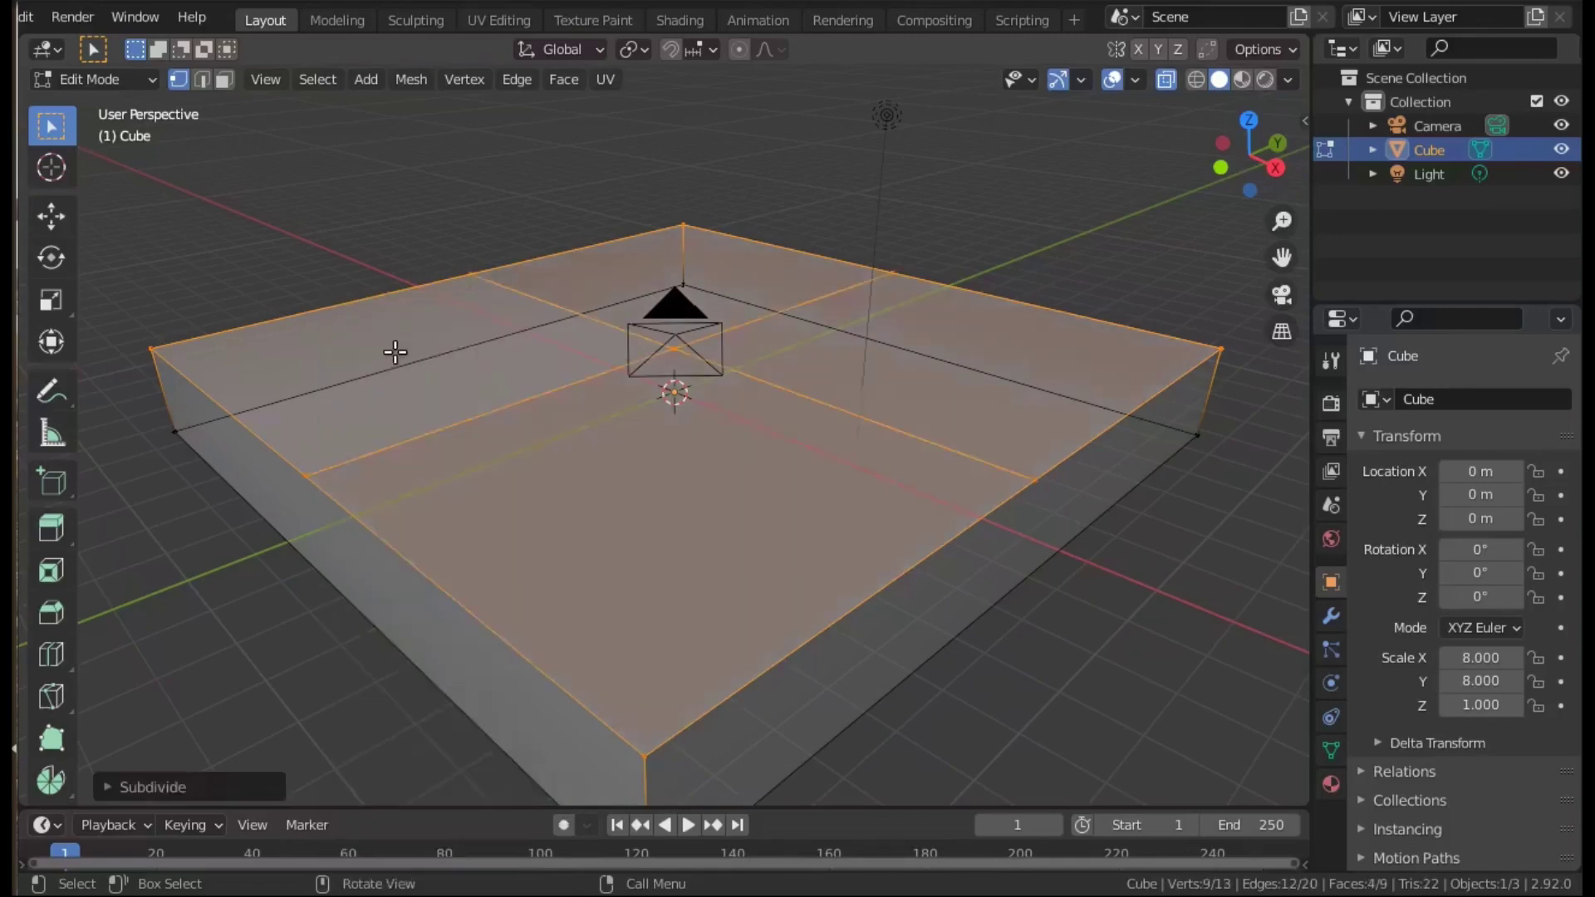
pyautogui.click(118, 789)
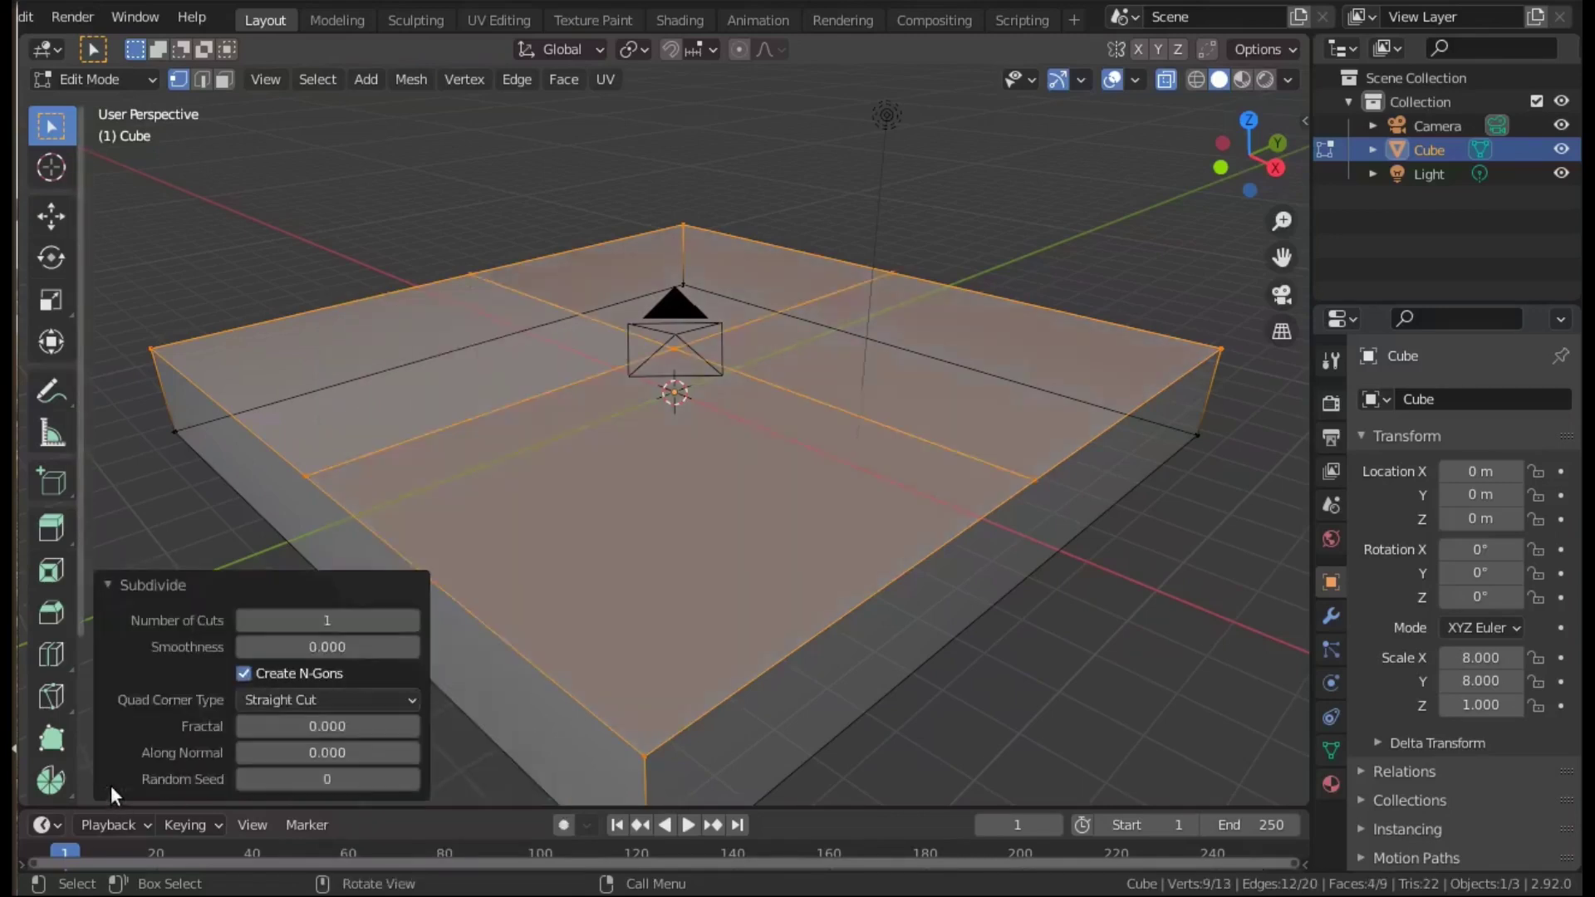
pyautogui.click(383, 621)
pyautogui.write('10')
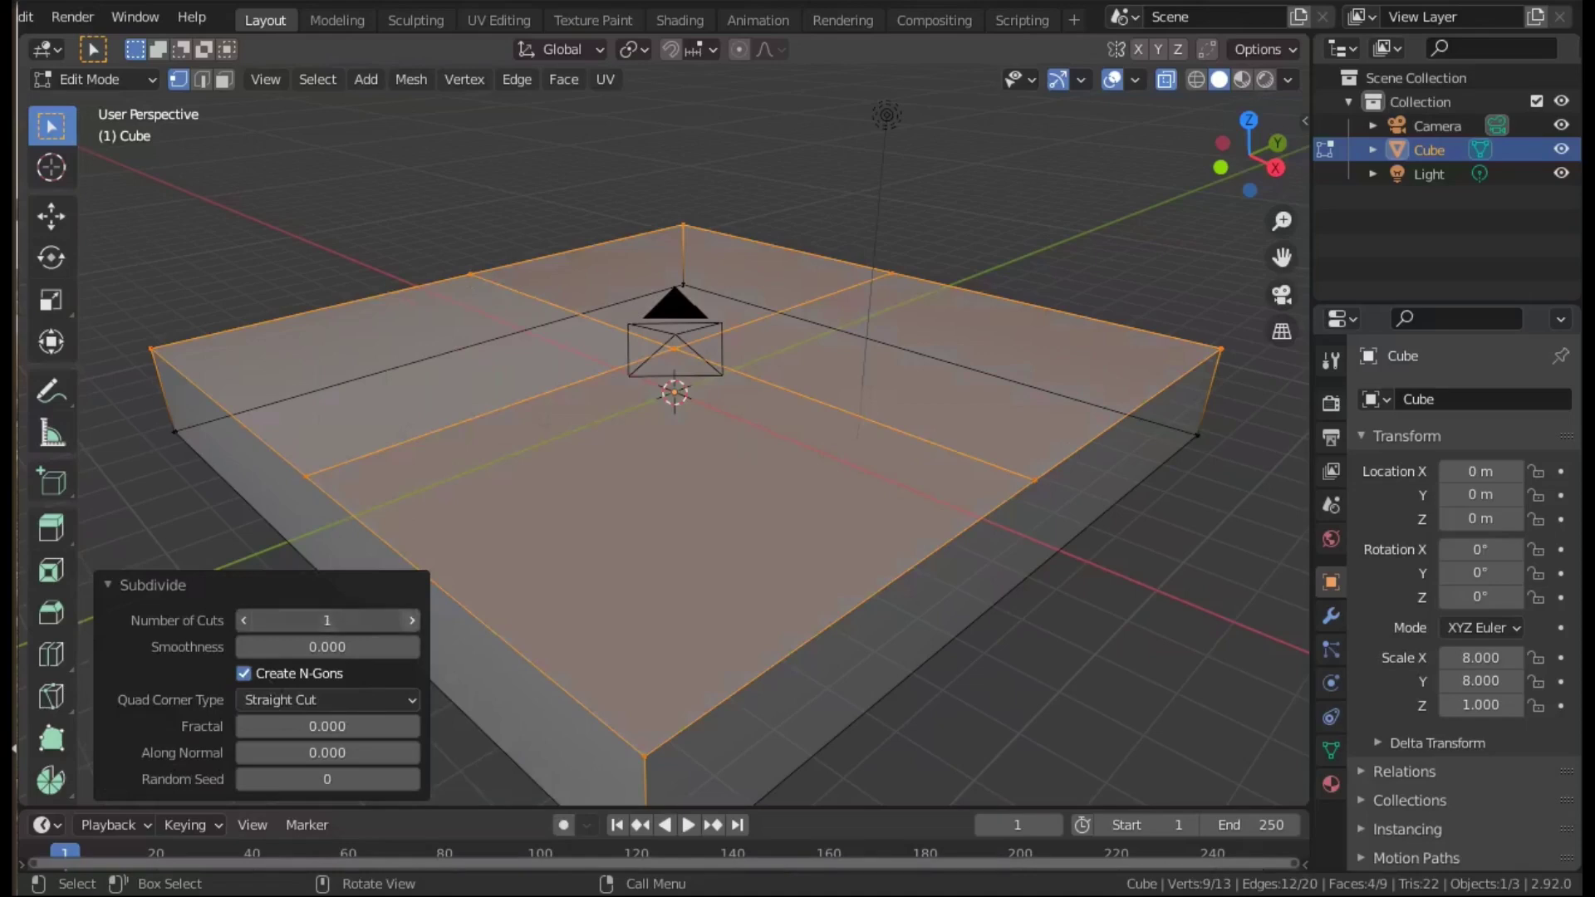
pyautogui.press('Return')
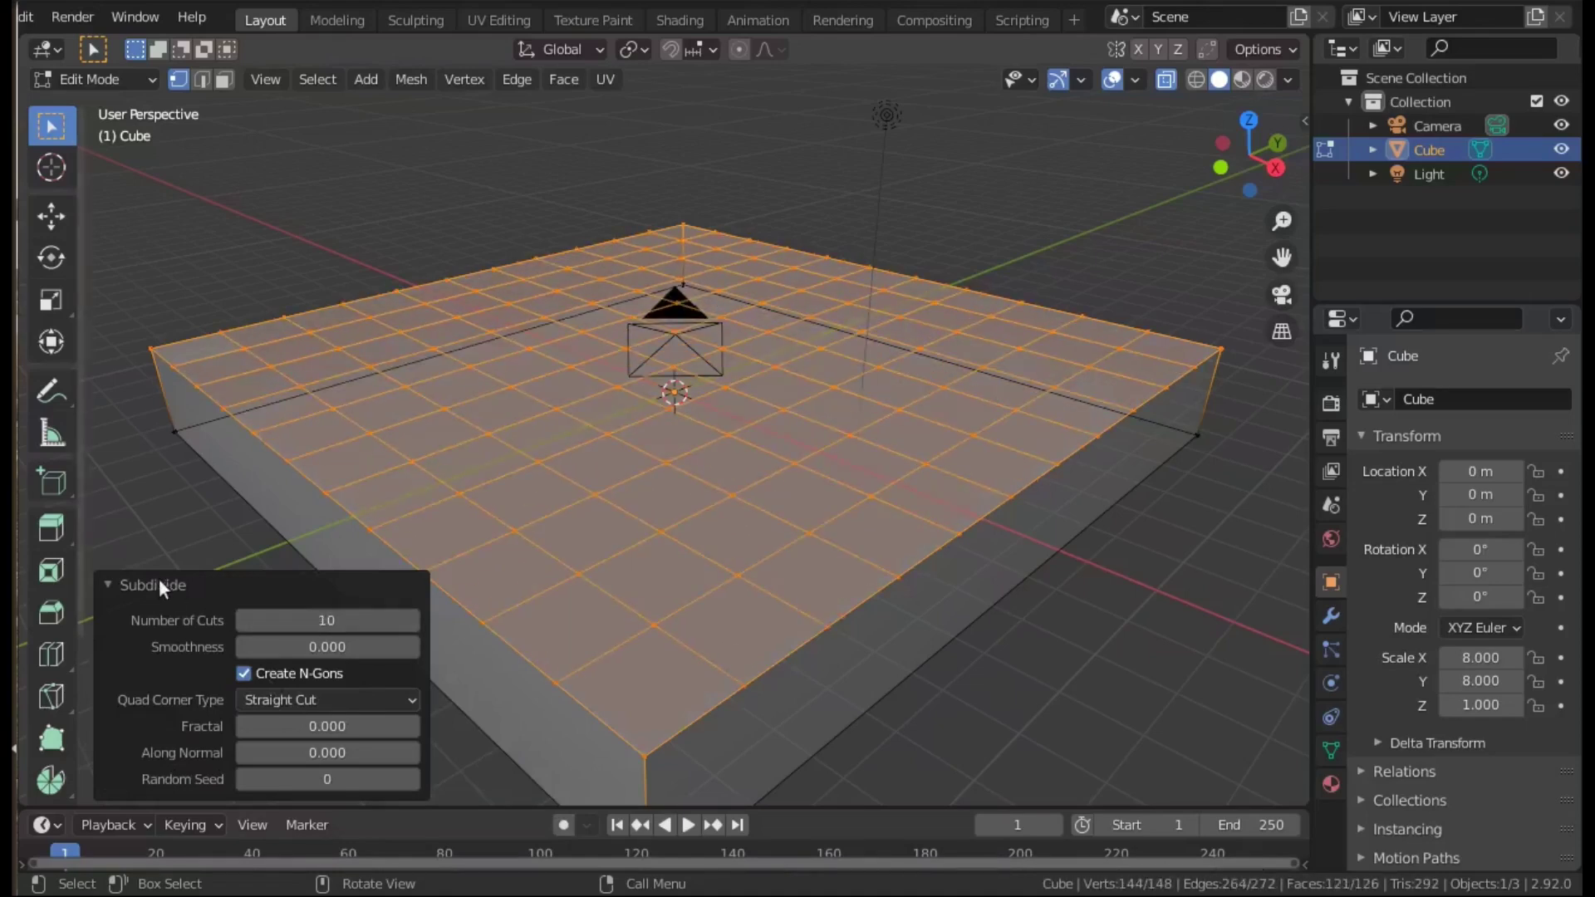
pyautogui.click(133, 584)
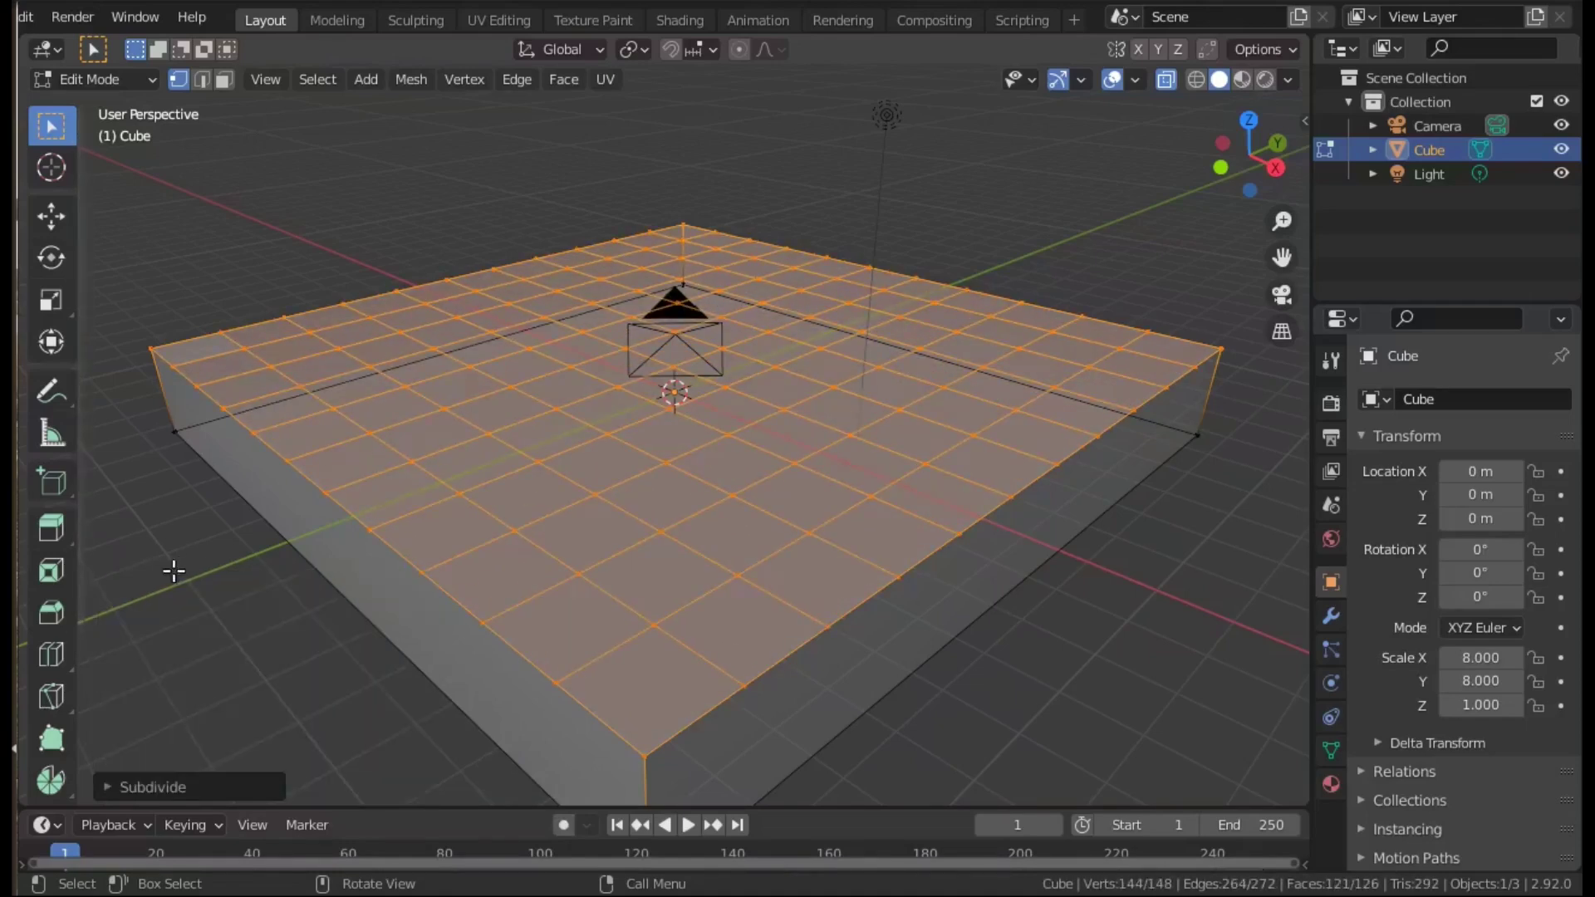
pyautogui.click(644, 752)
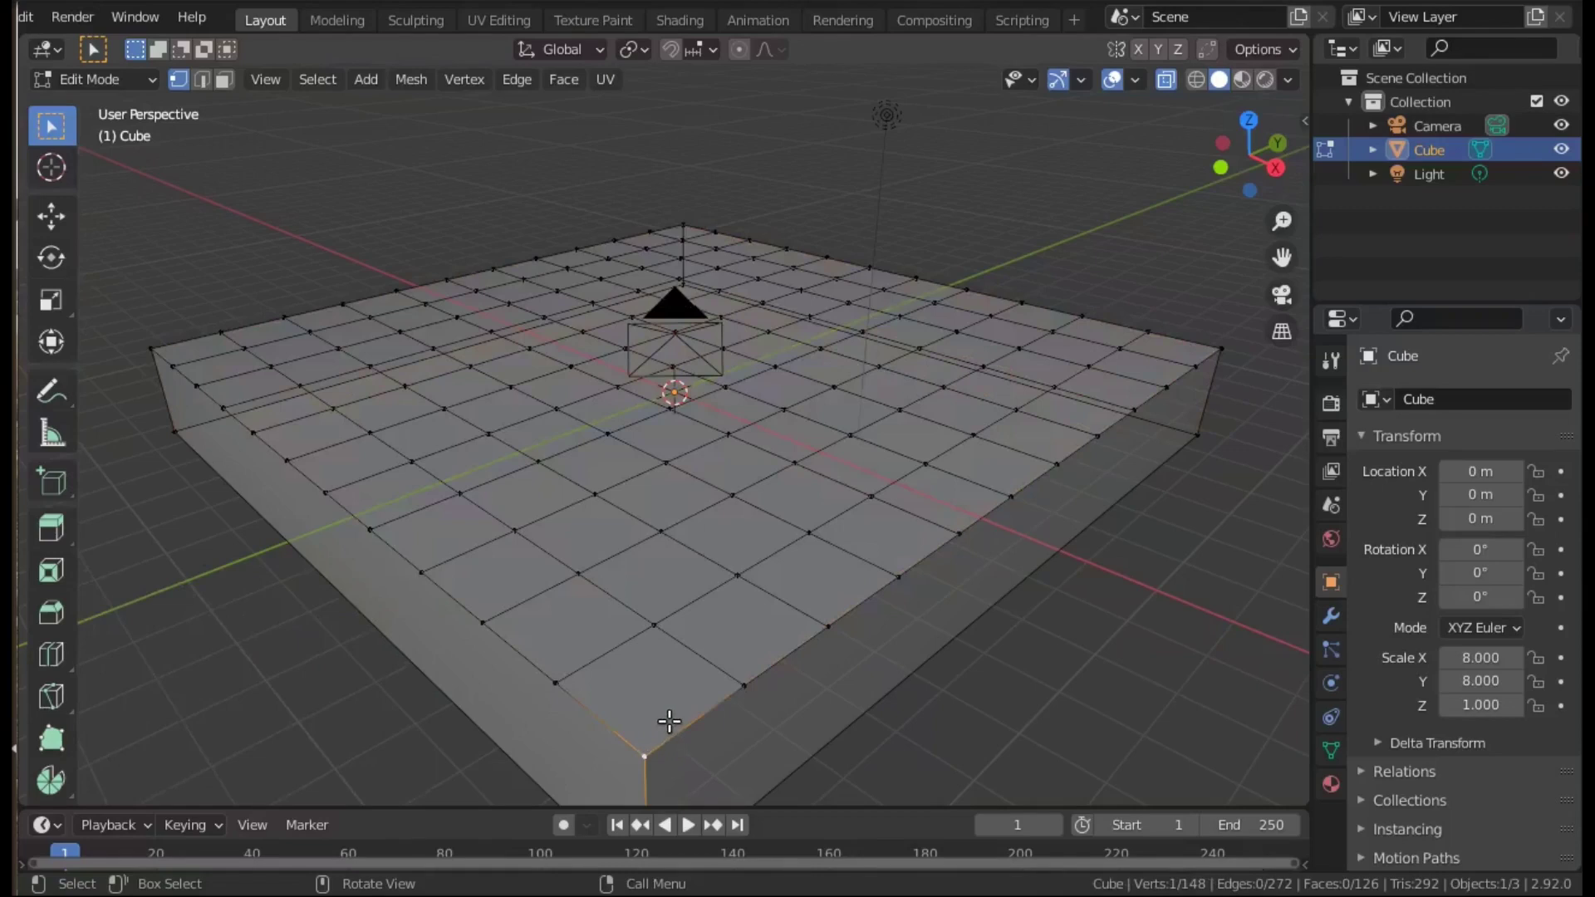
# Step: Test-move the corner vertex and undo, enable Y-axis mirroring, then test and undo again
pyautogui.press('g')
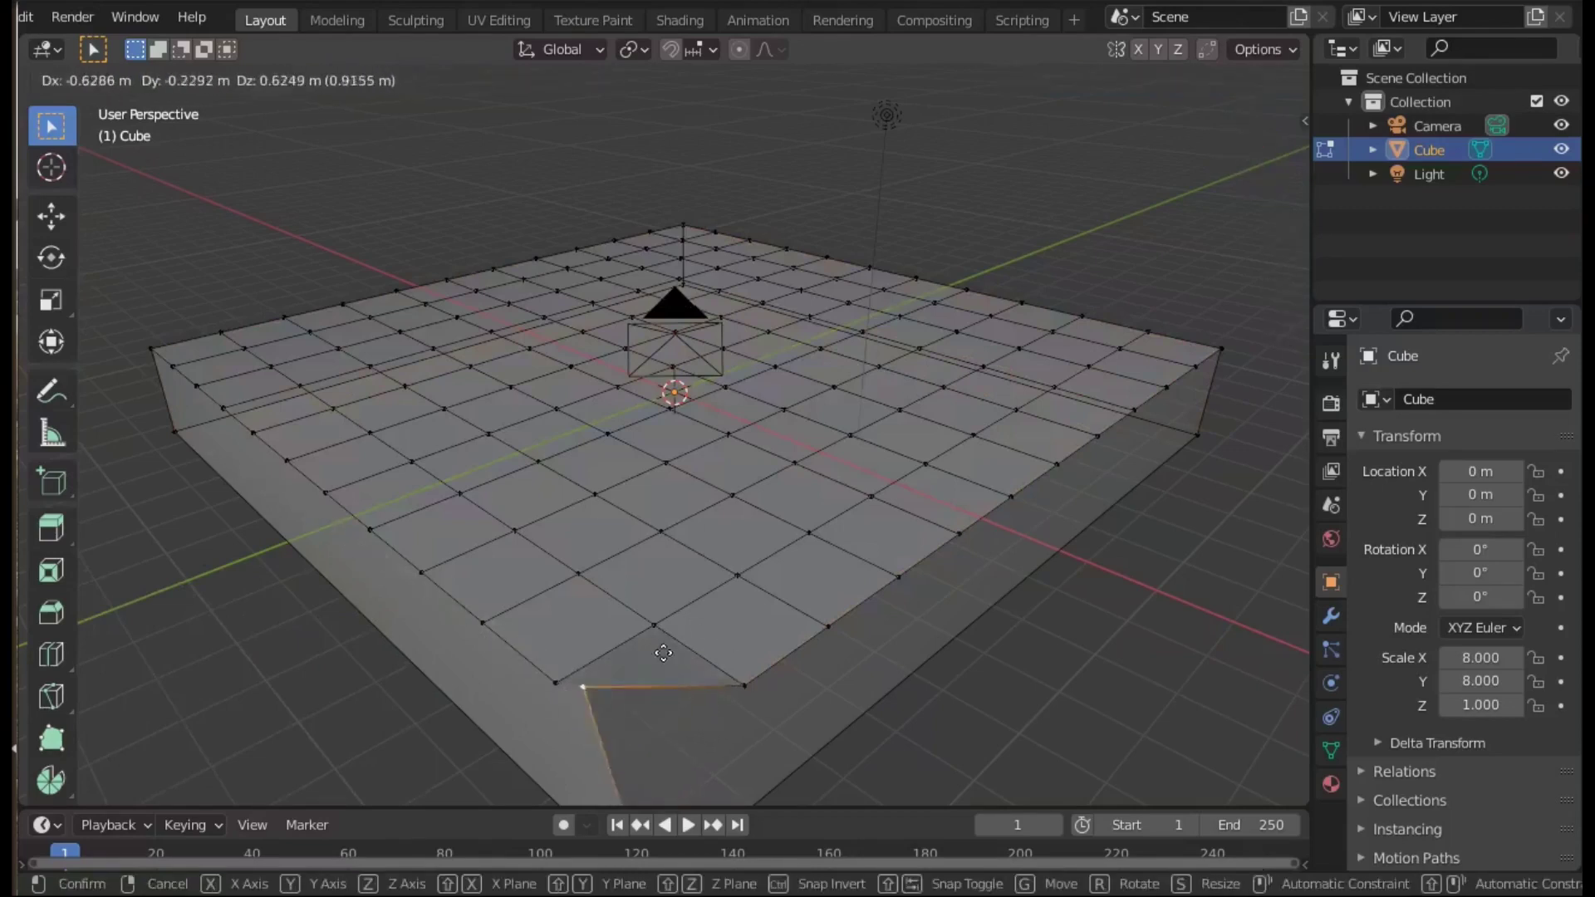
pyautogui.click(656, 748)
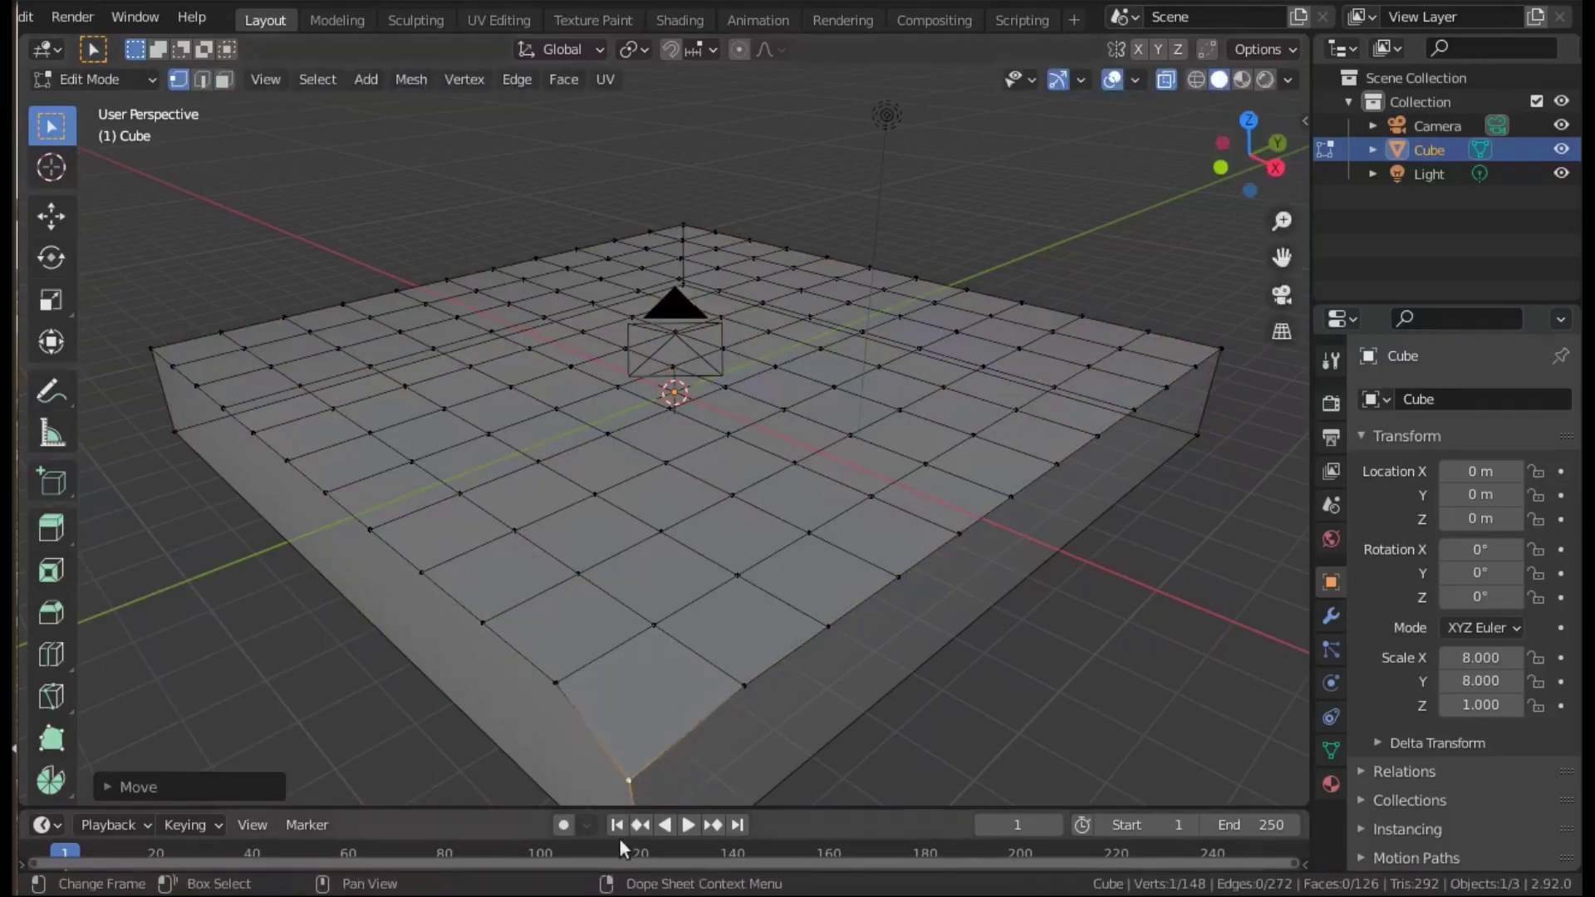
pyautogui.press('ctrl')
pyautogui.hotkey('ctrl', 'z')
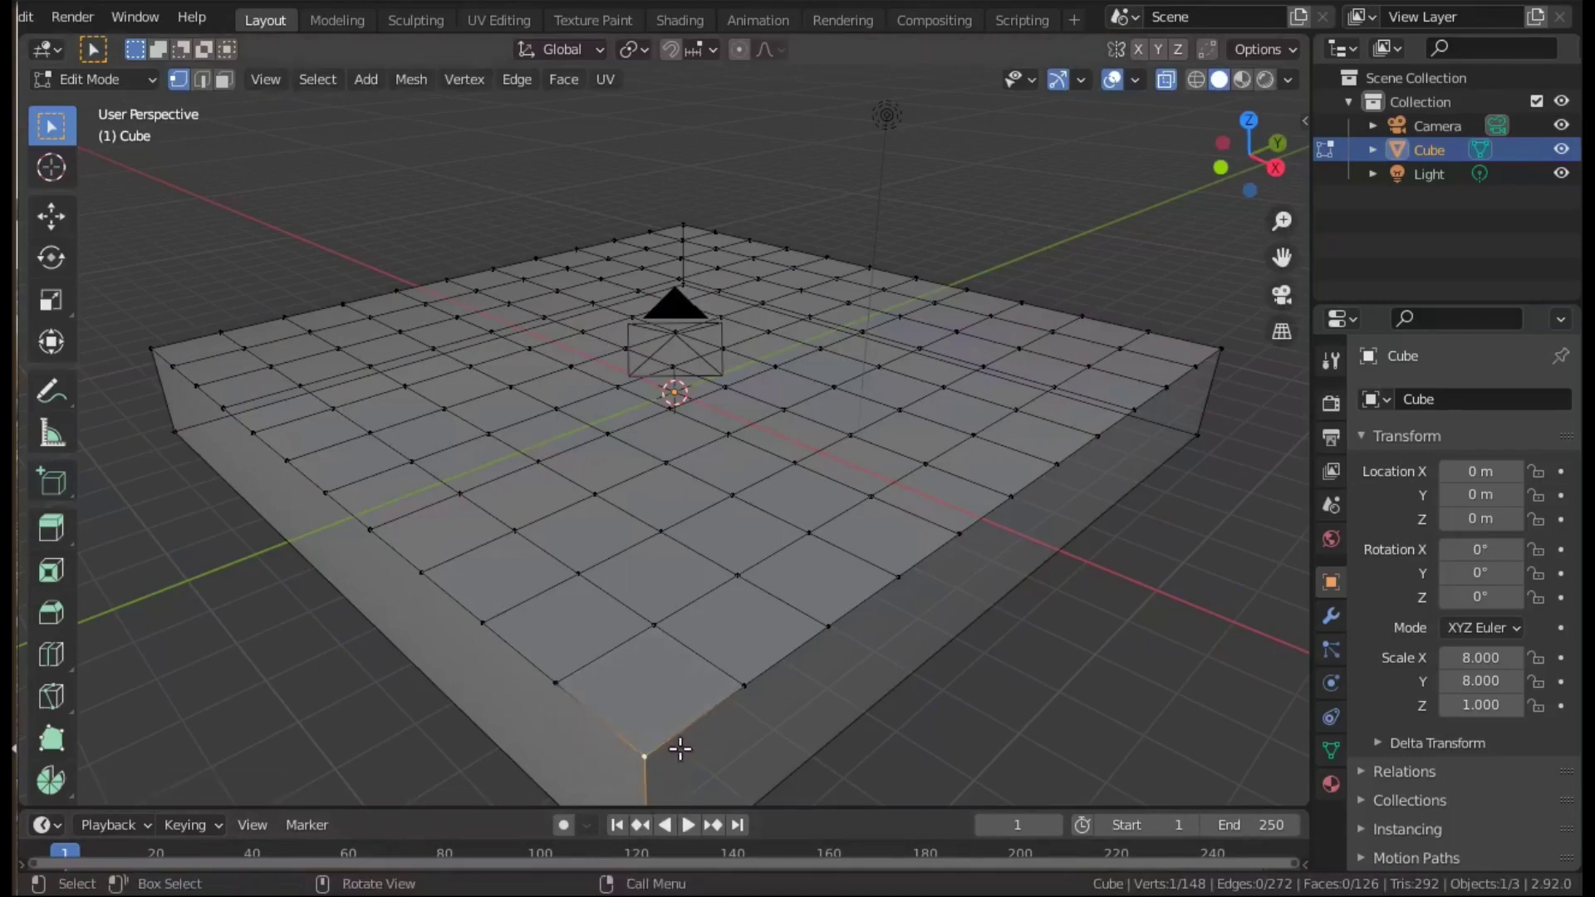
pyautogui.click(1158, 51)
pyautogui.press('g')
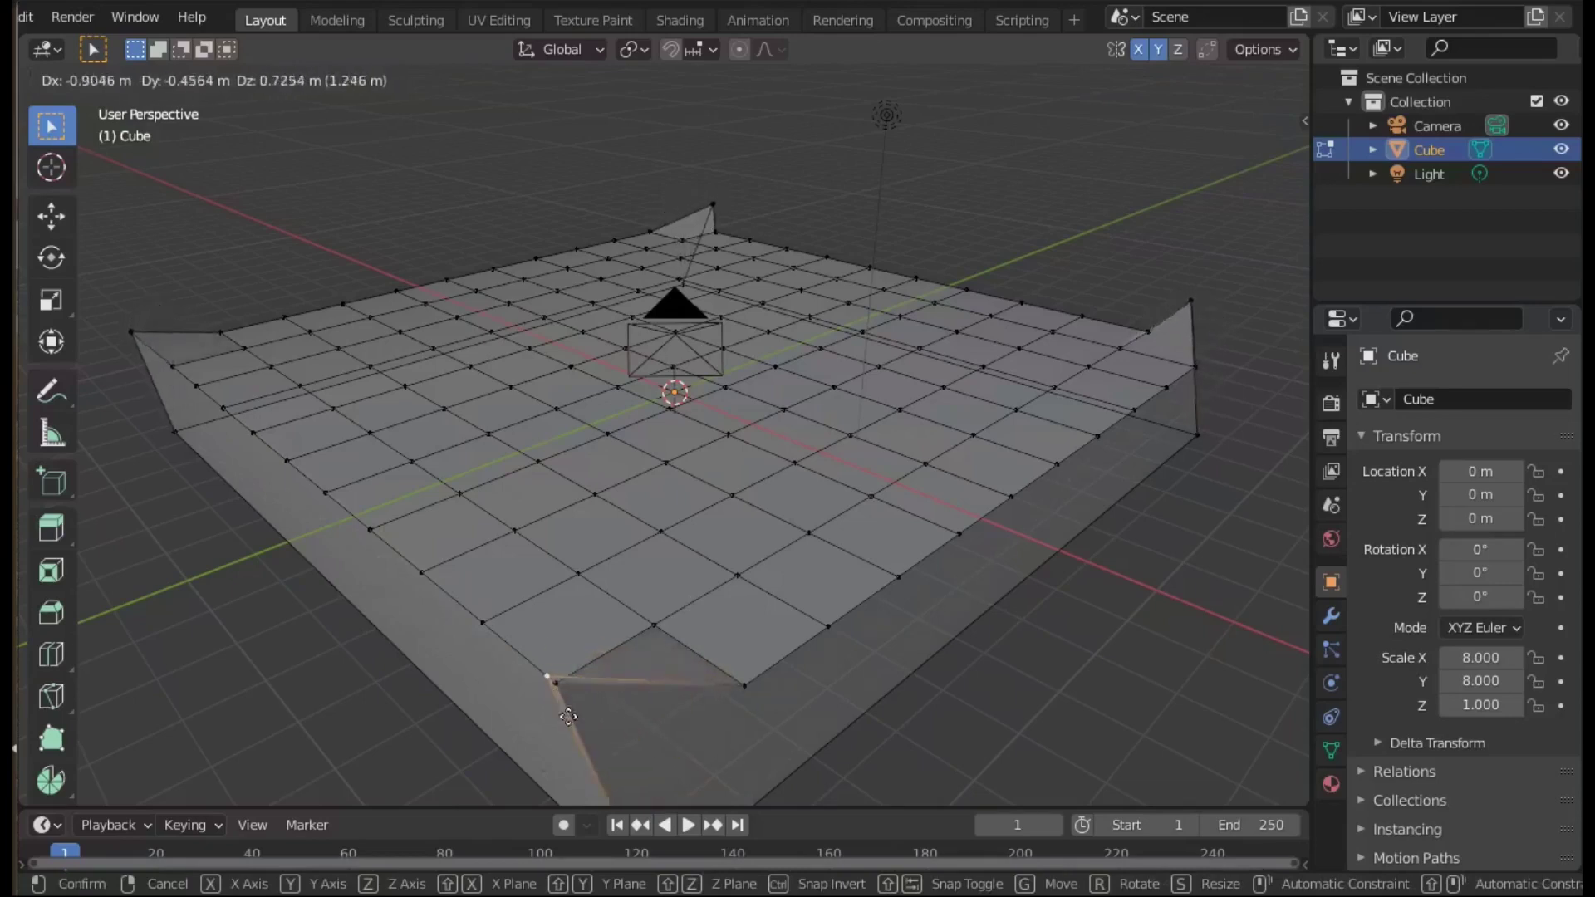
pyautogui.click(654, 738)
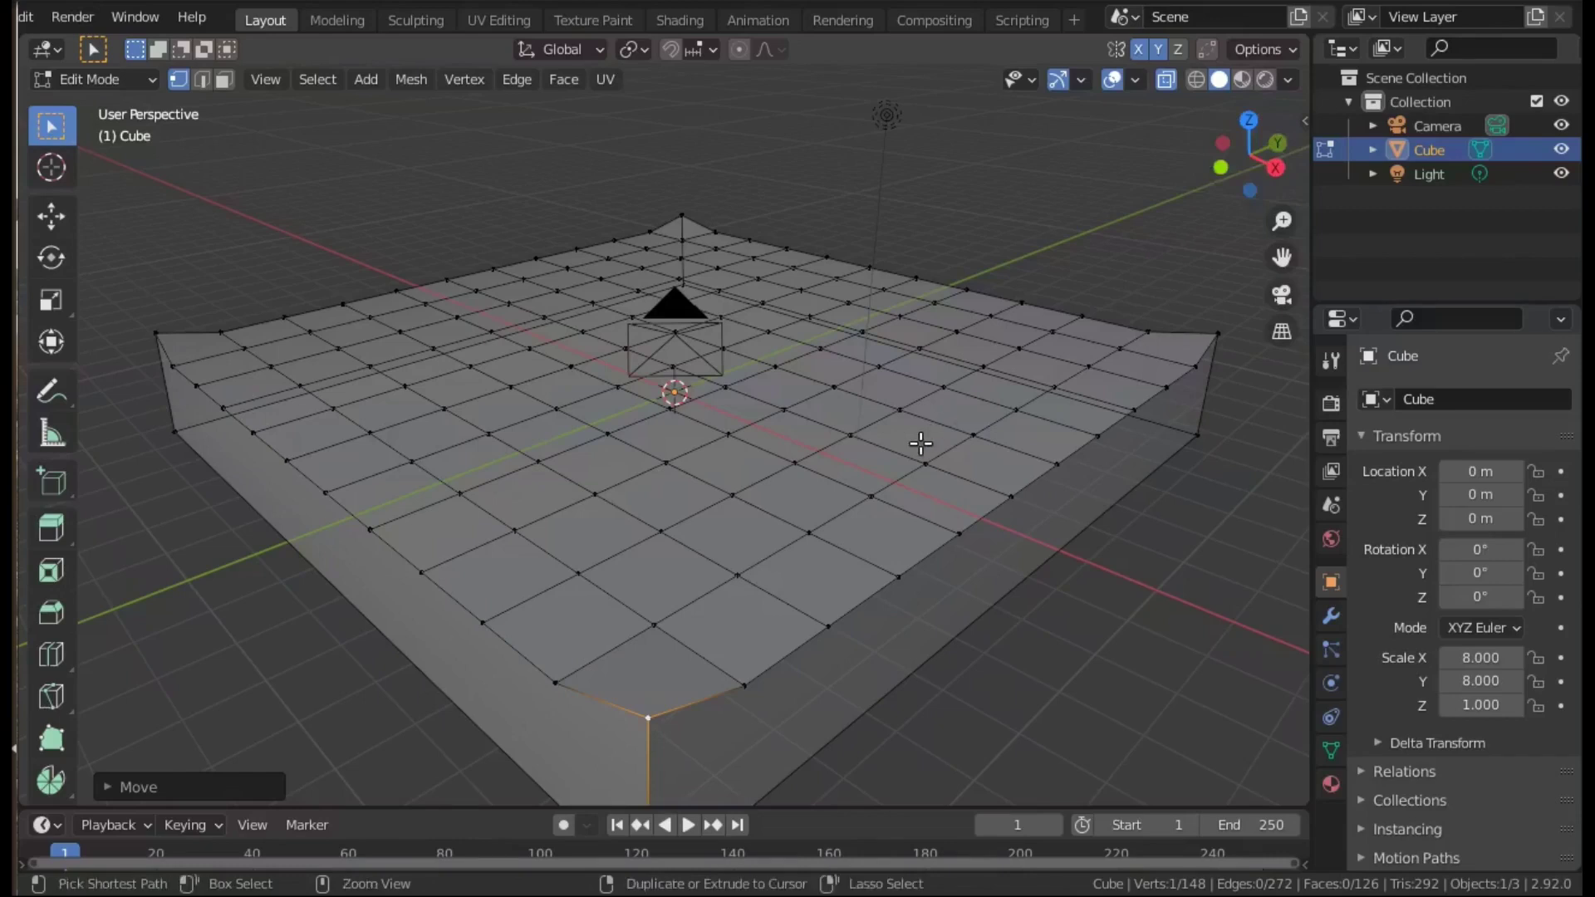
pyautogui.hotkey('ctrl', 'z')
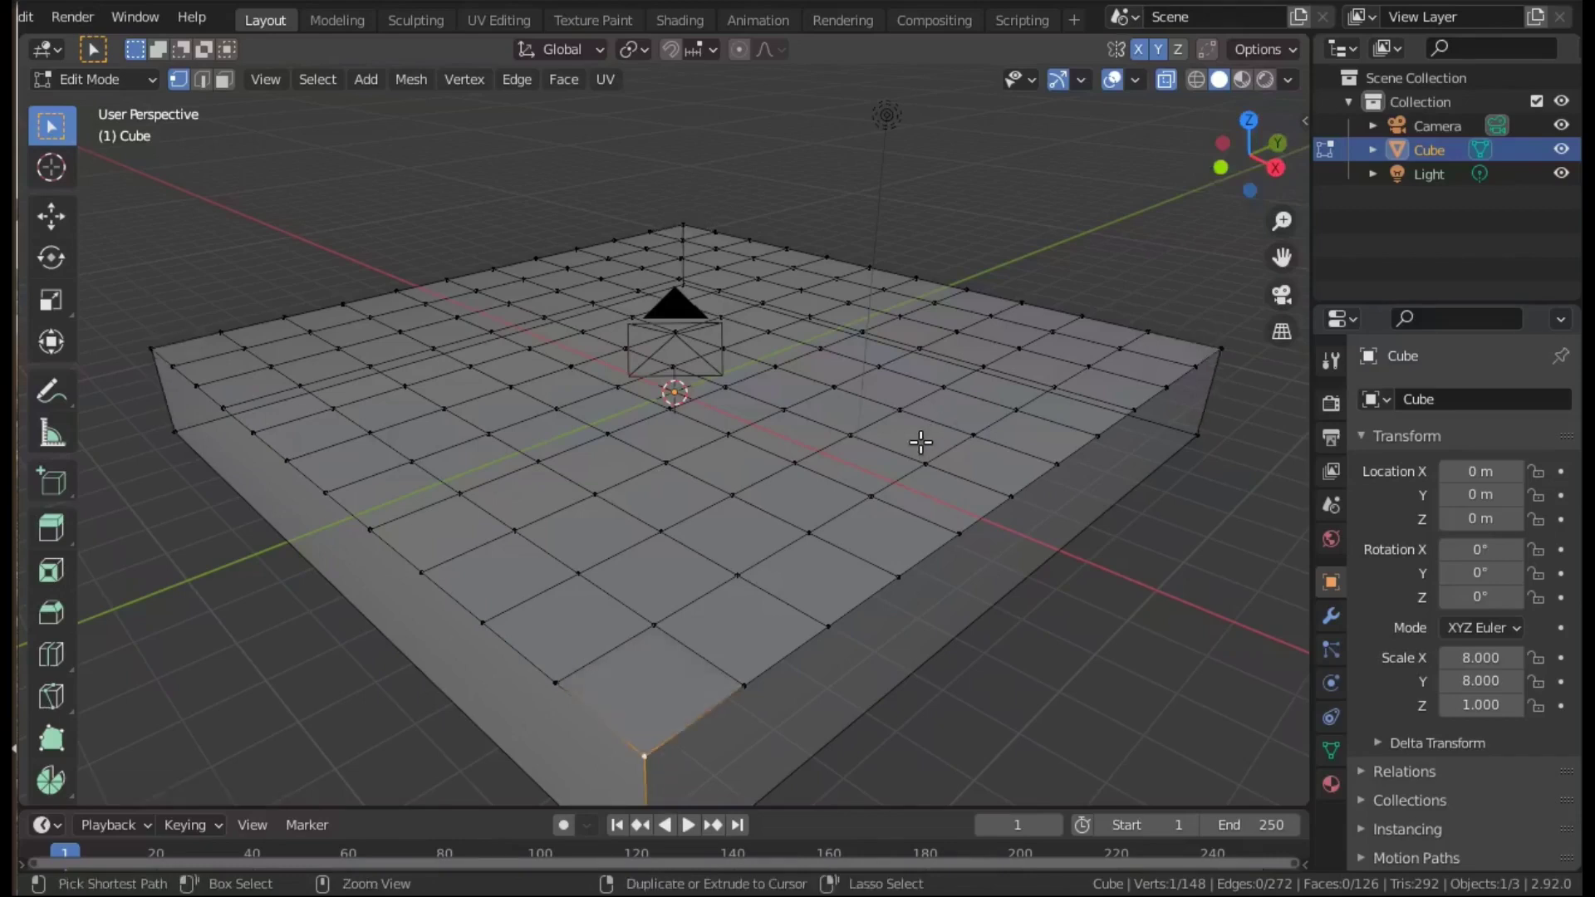
# Step: From the right side view, lower the mirrored corner vertex about 0.75 m along Z
pyautogui.click(1277, 167)
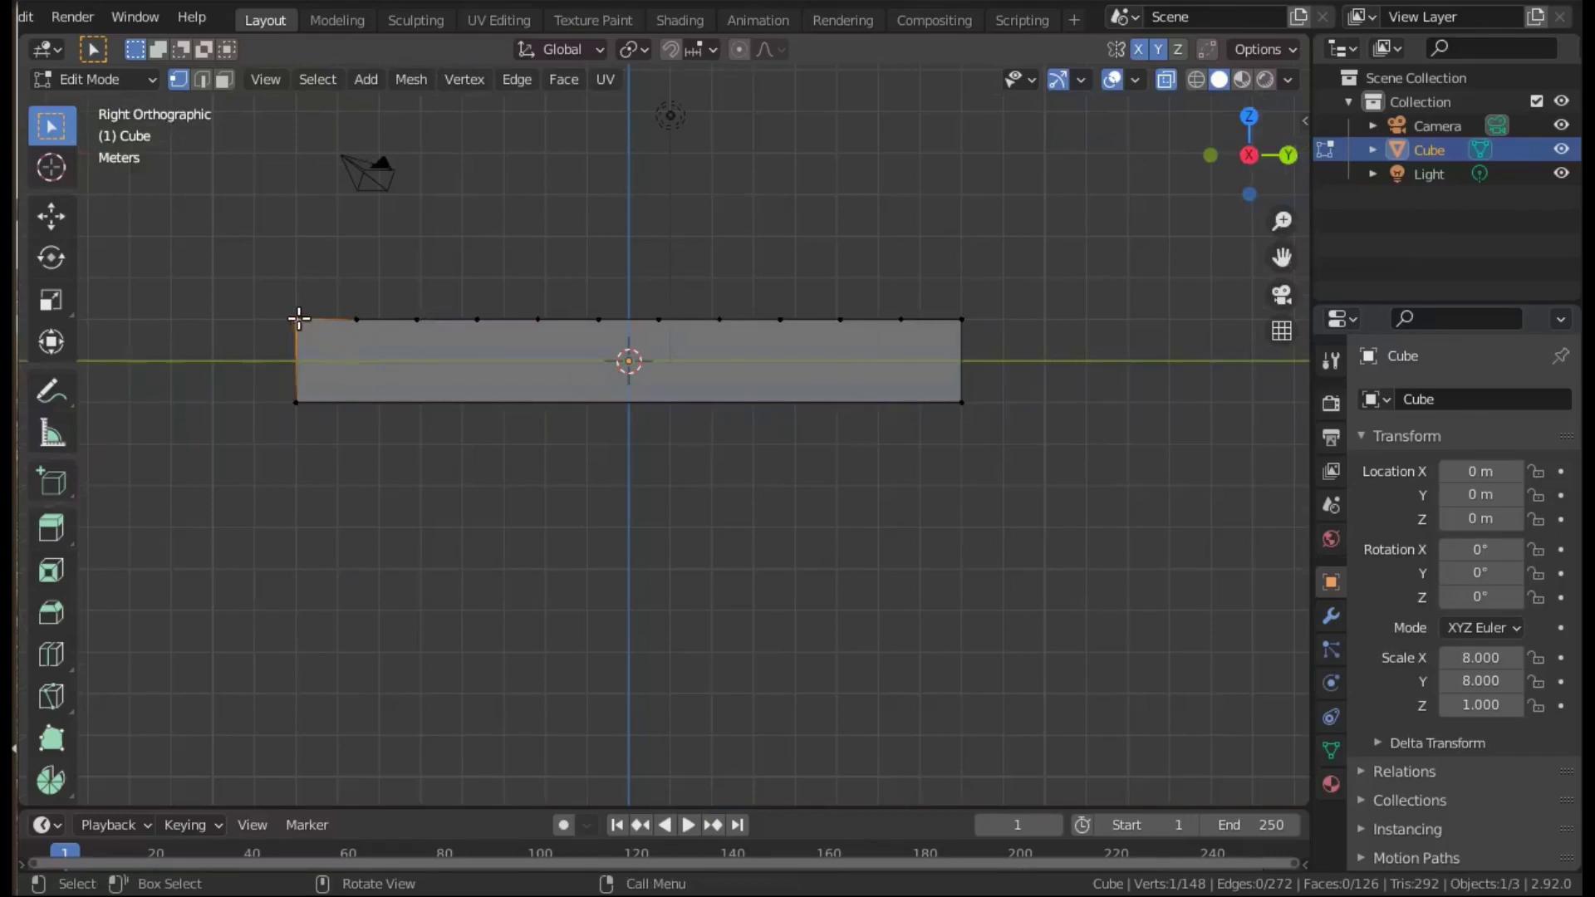
pyautogui.press('g')
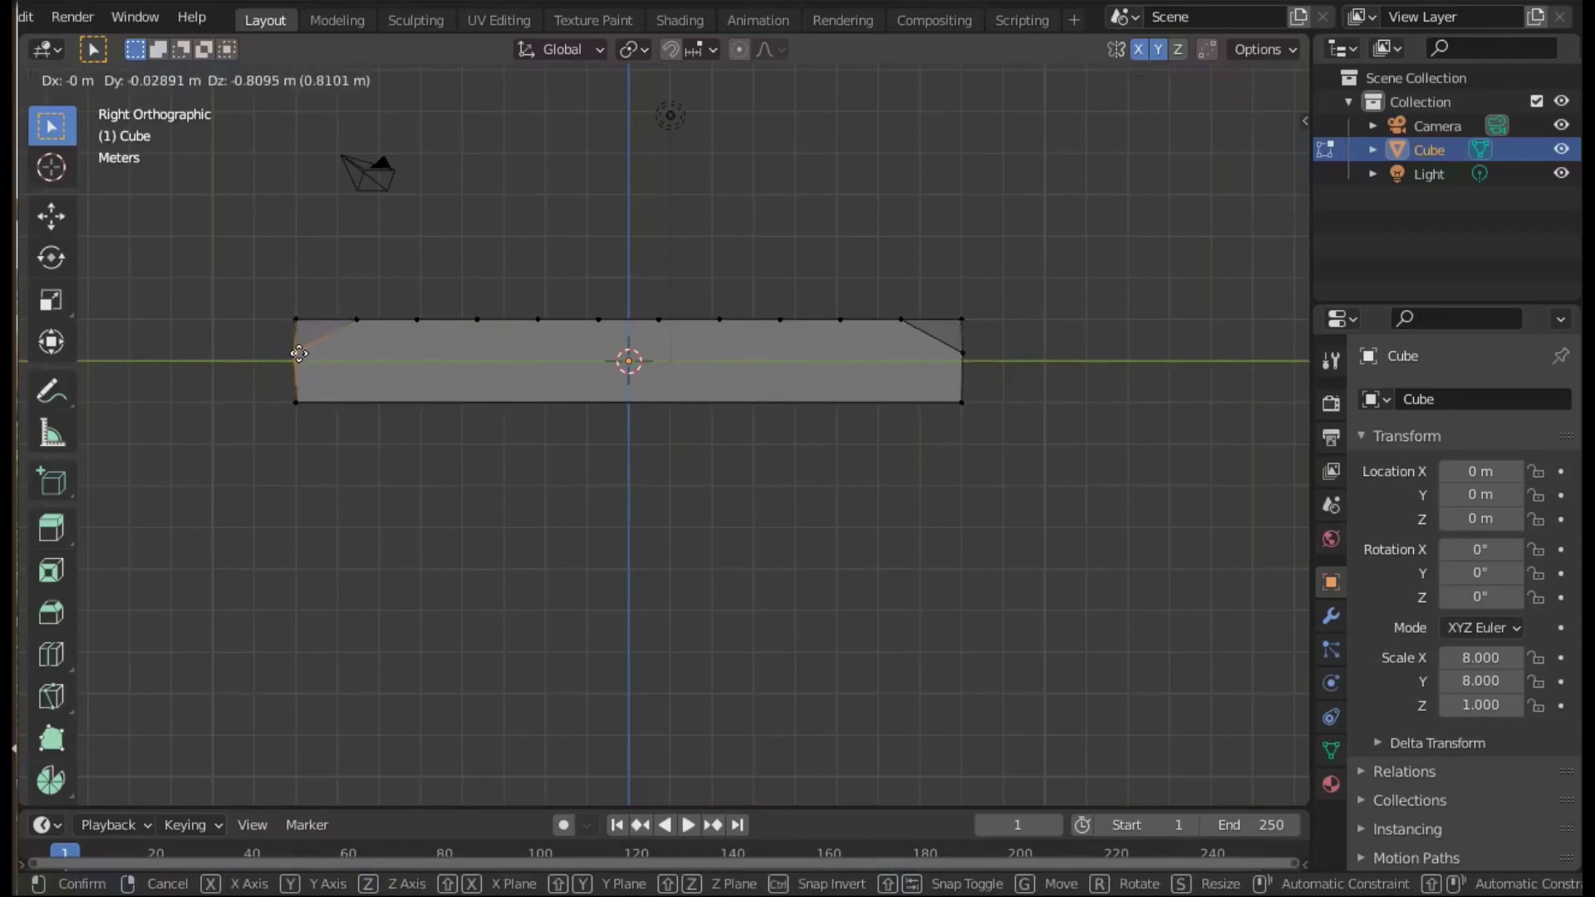
pyautogui.press('z')
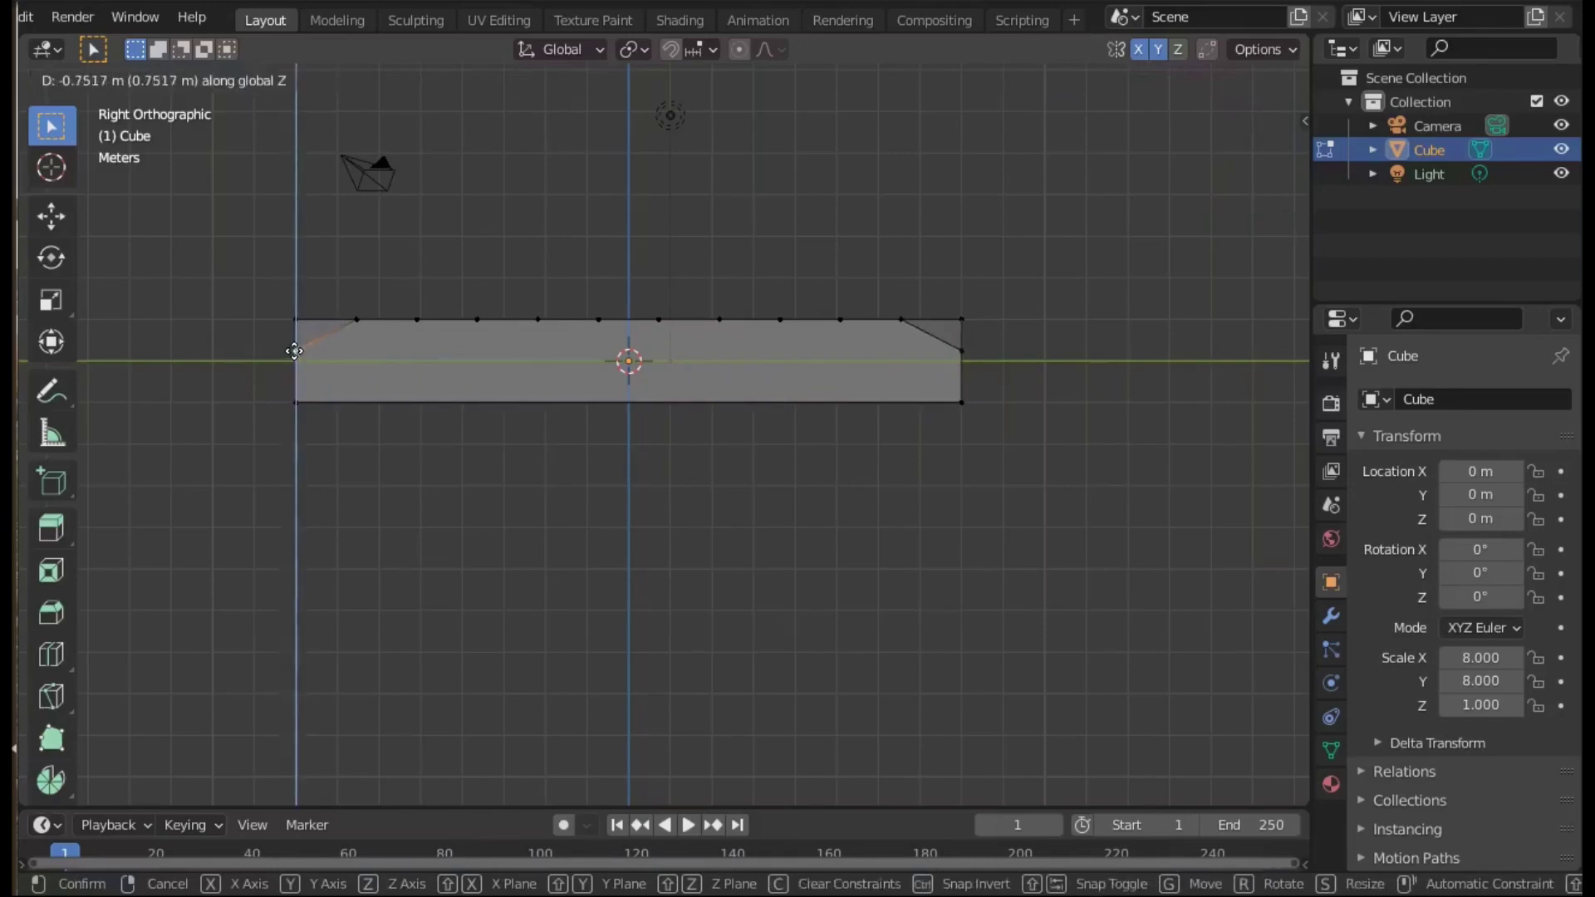
pyautogui.click(294, 351)
pyautogui.moveTo(469, 454); pyautogui.dragTo(694, 511, button='middle')
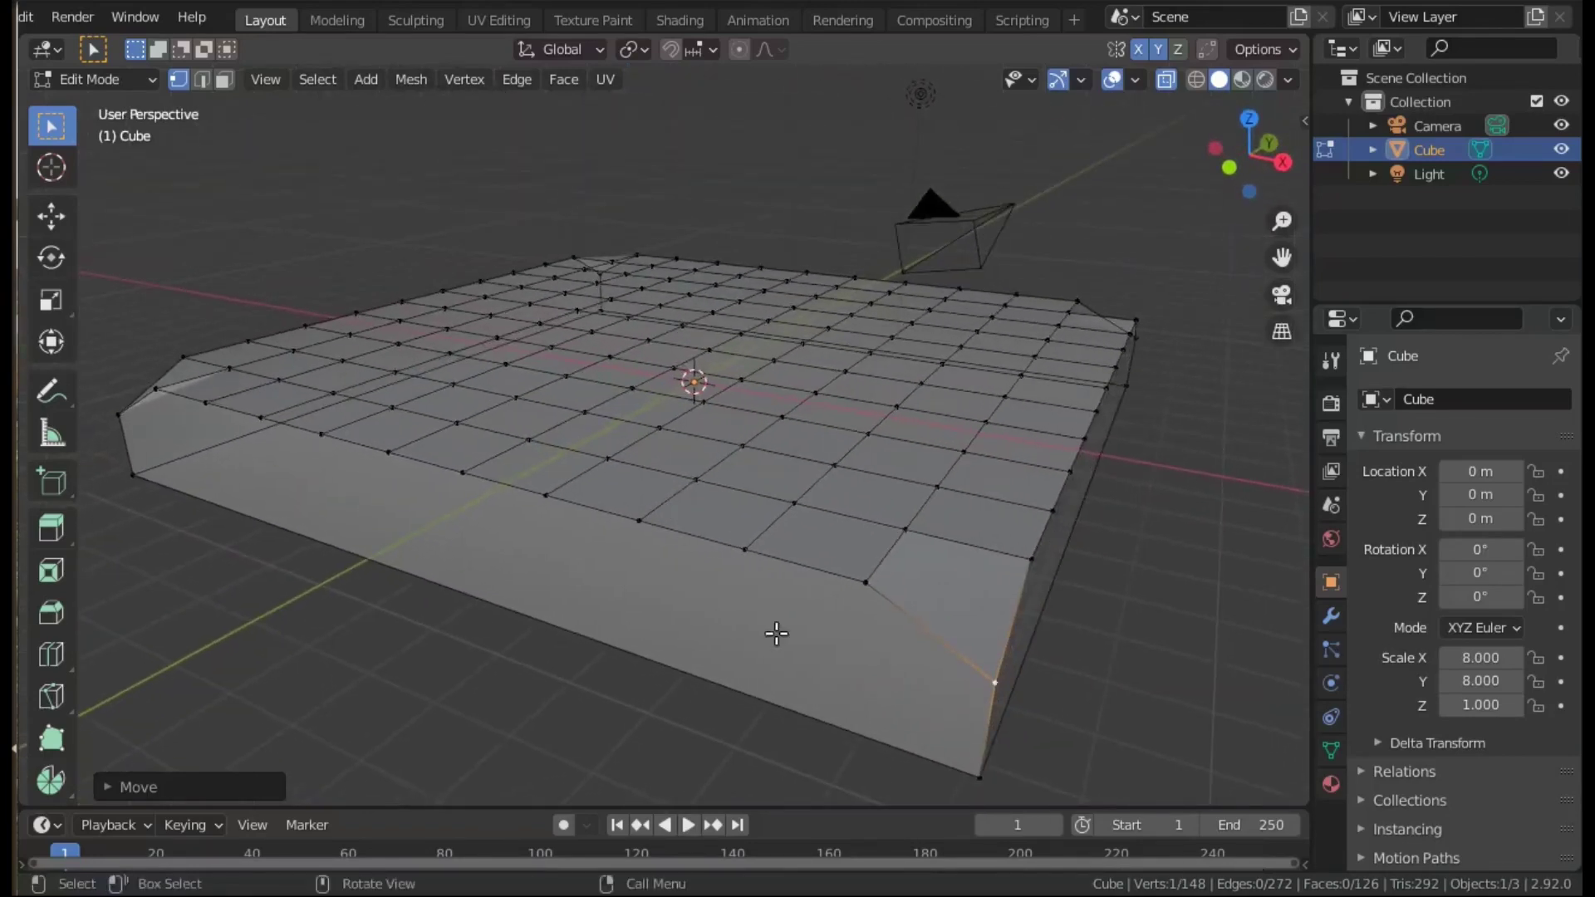
# Step: Lower a neighbouring rim vertex about 0.3 m, inspect the corners, then undo the edits
pyautogui.click(868, 579)
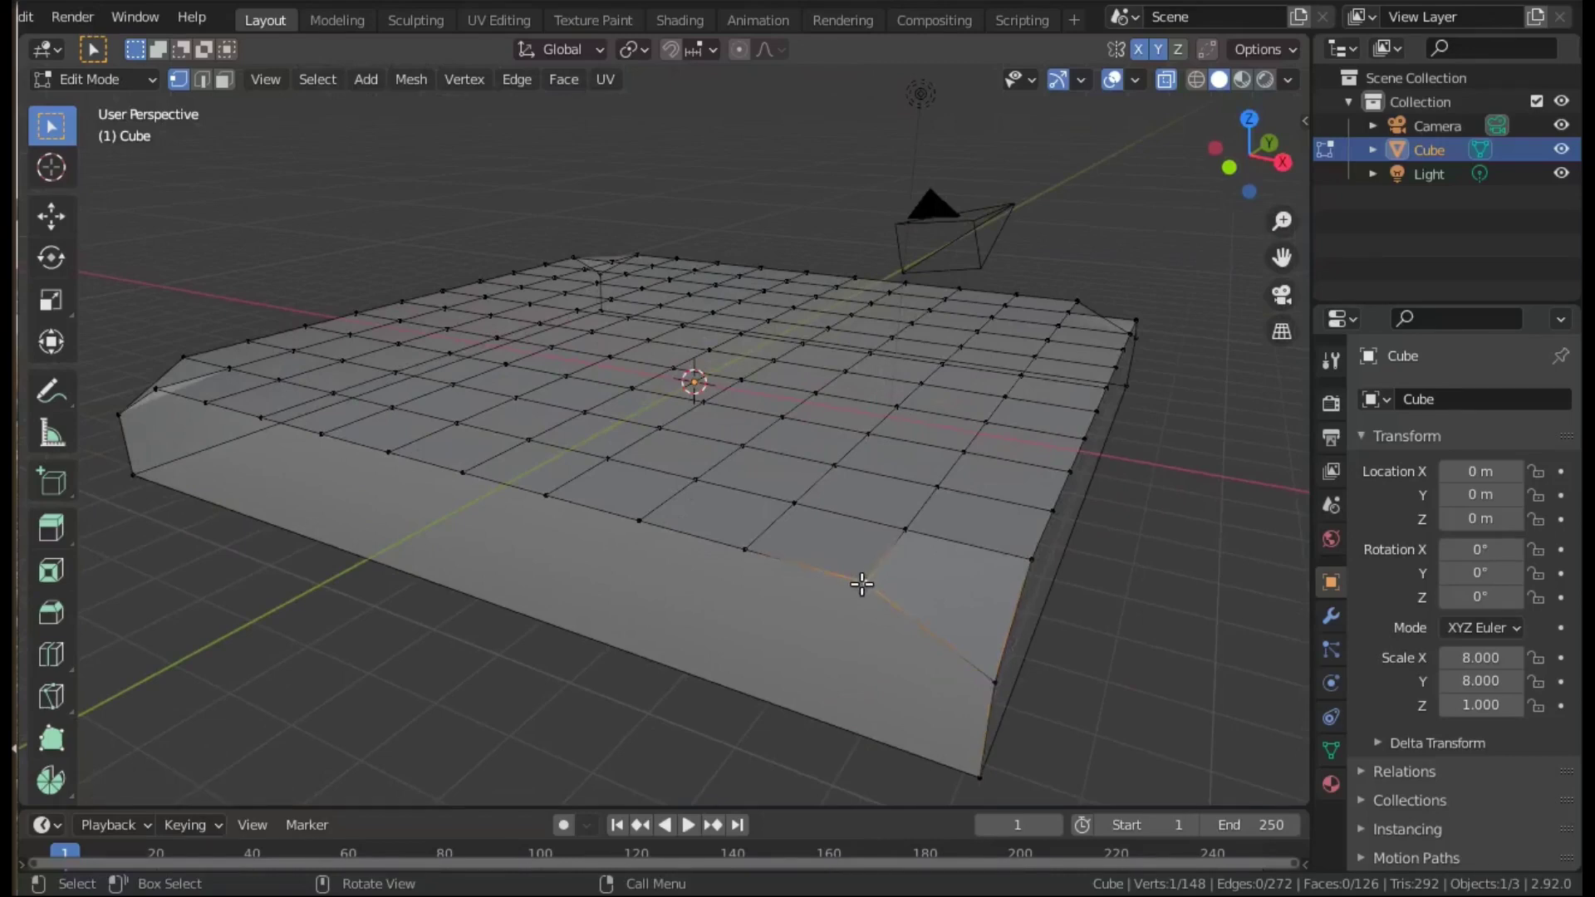
pyautogui.press('g')
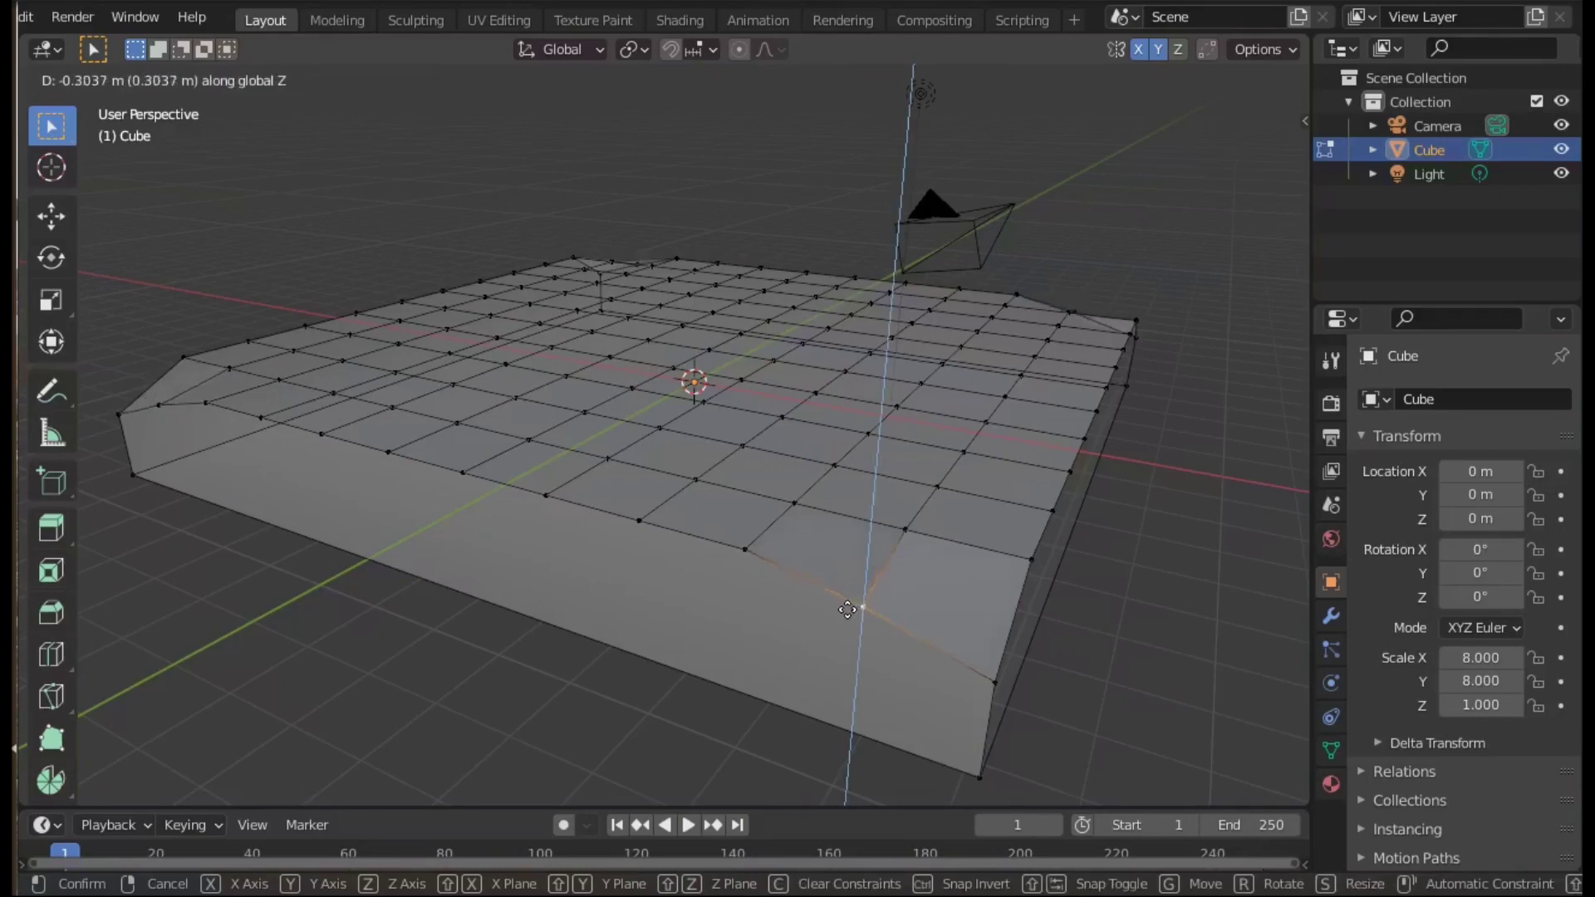
pyautogui.click(847, 611)
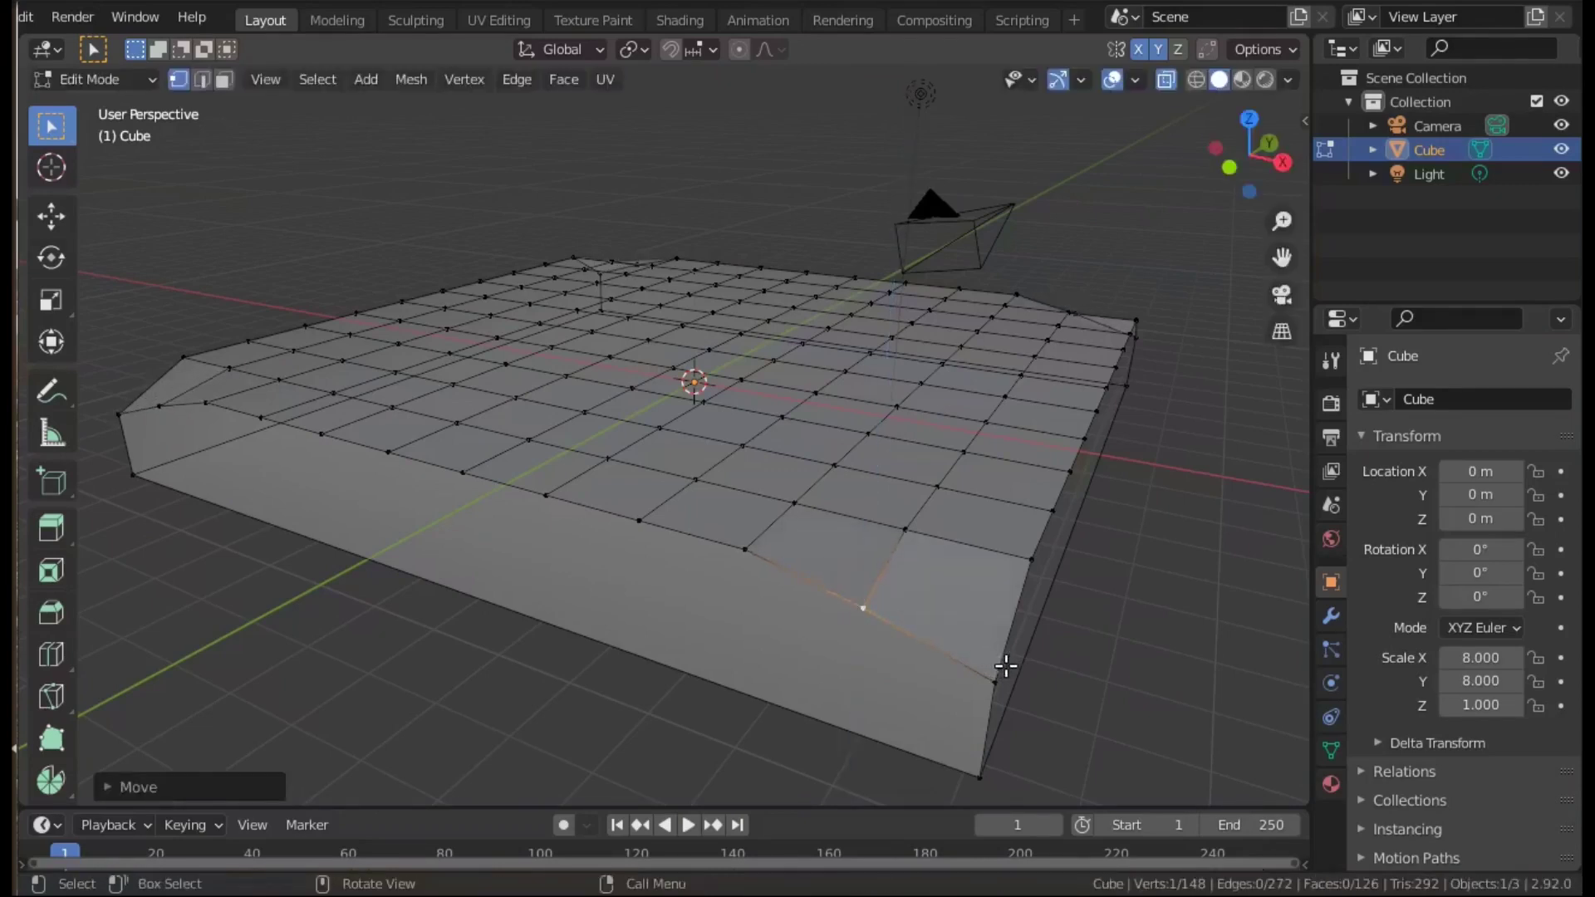
pyautogui.moveTo(1005, 666)
pyautogui.mouseDown(button='middle')
pyautogui.moveTo(1022, 648)
pyautogui.moveTo(995, 637)
pyautogui.mouseUp(button='middle')
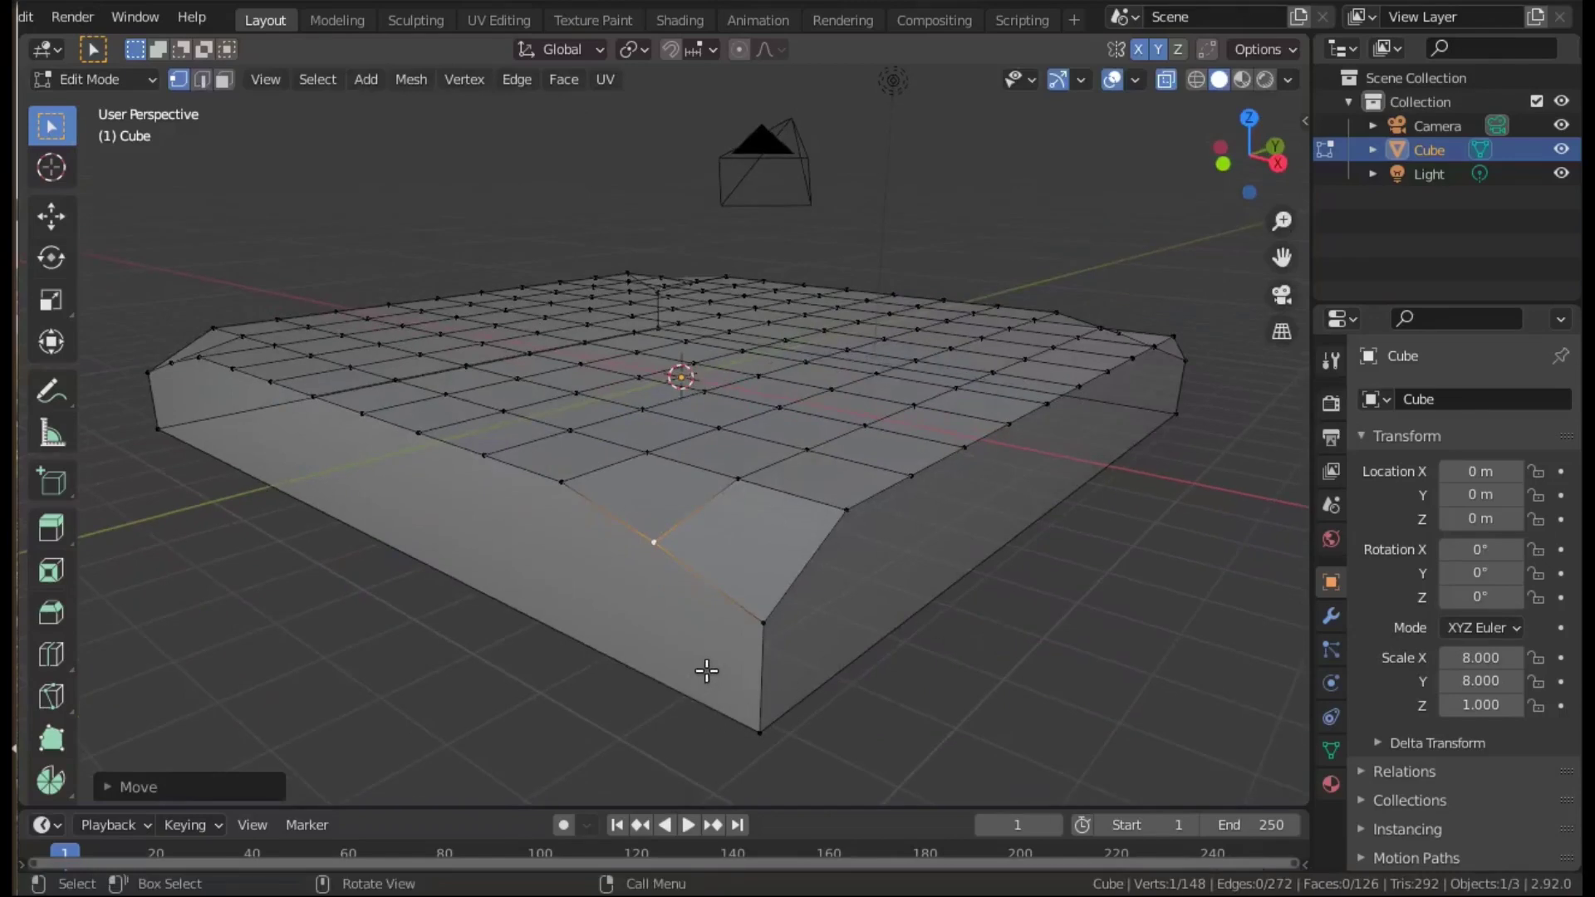
pyautogui.hotkey('ctrl', 'z')
pyautogui.hotkey('ctrl', 'z')
pyautogui.hotkey('ctrl', 'z')
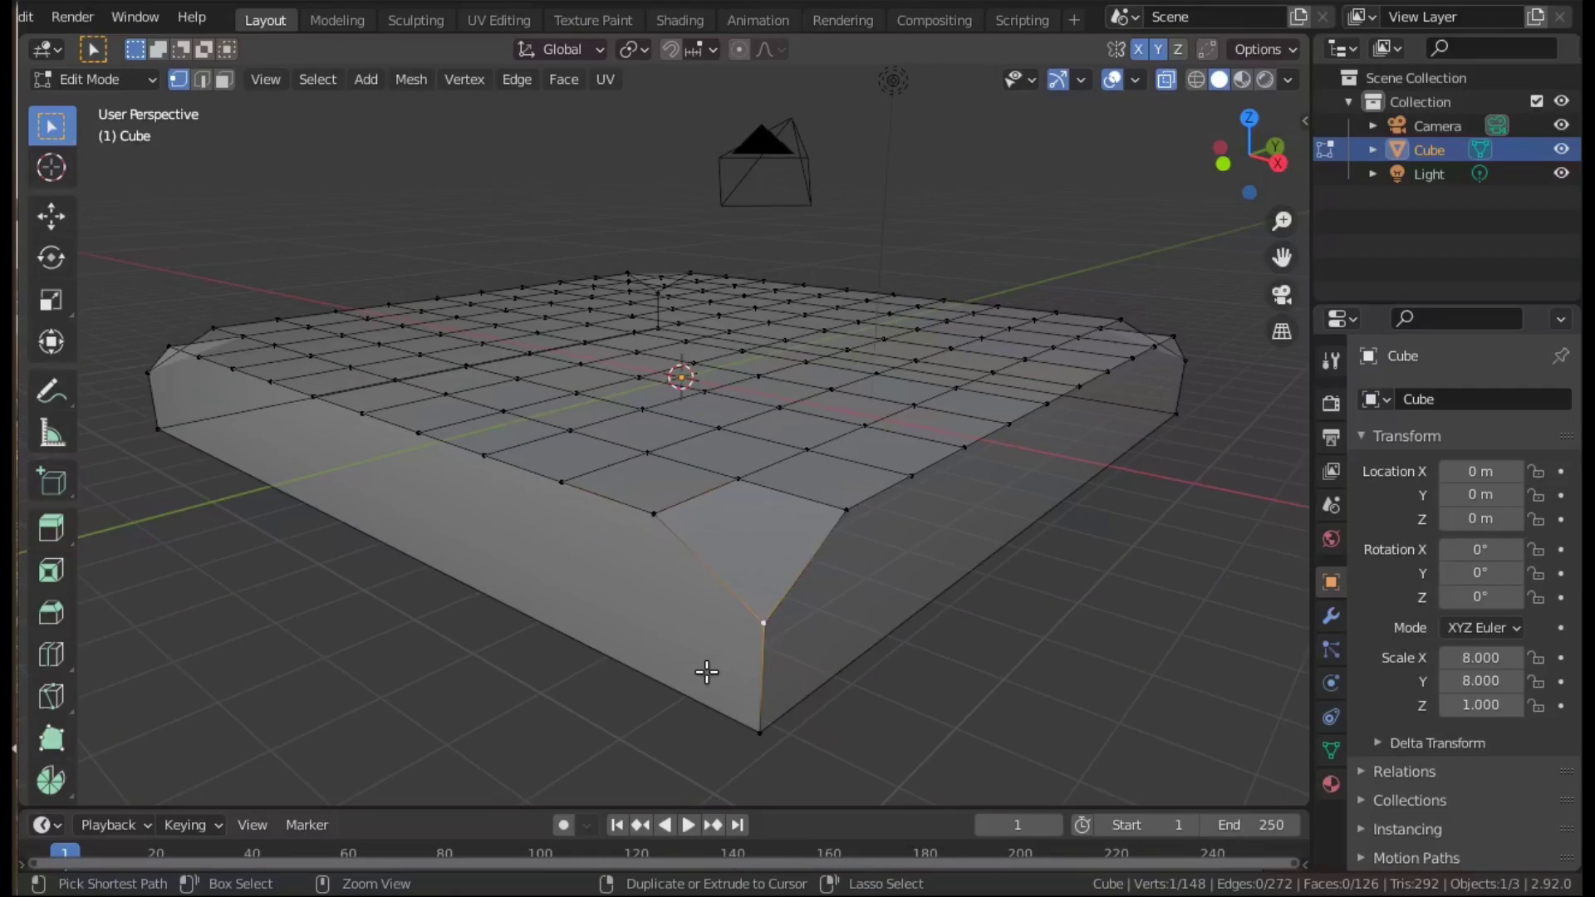
# Step: Turn on proportional editing and lower the corner vertex along Z with smooth falloff
pyautogui.click(740, 50)
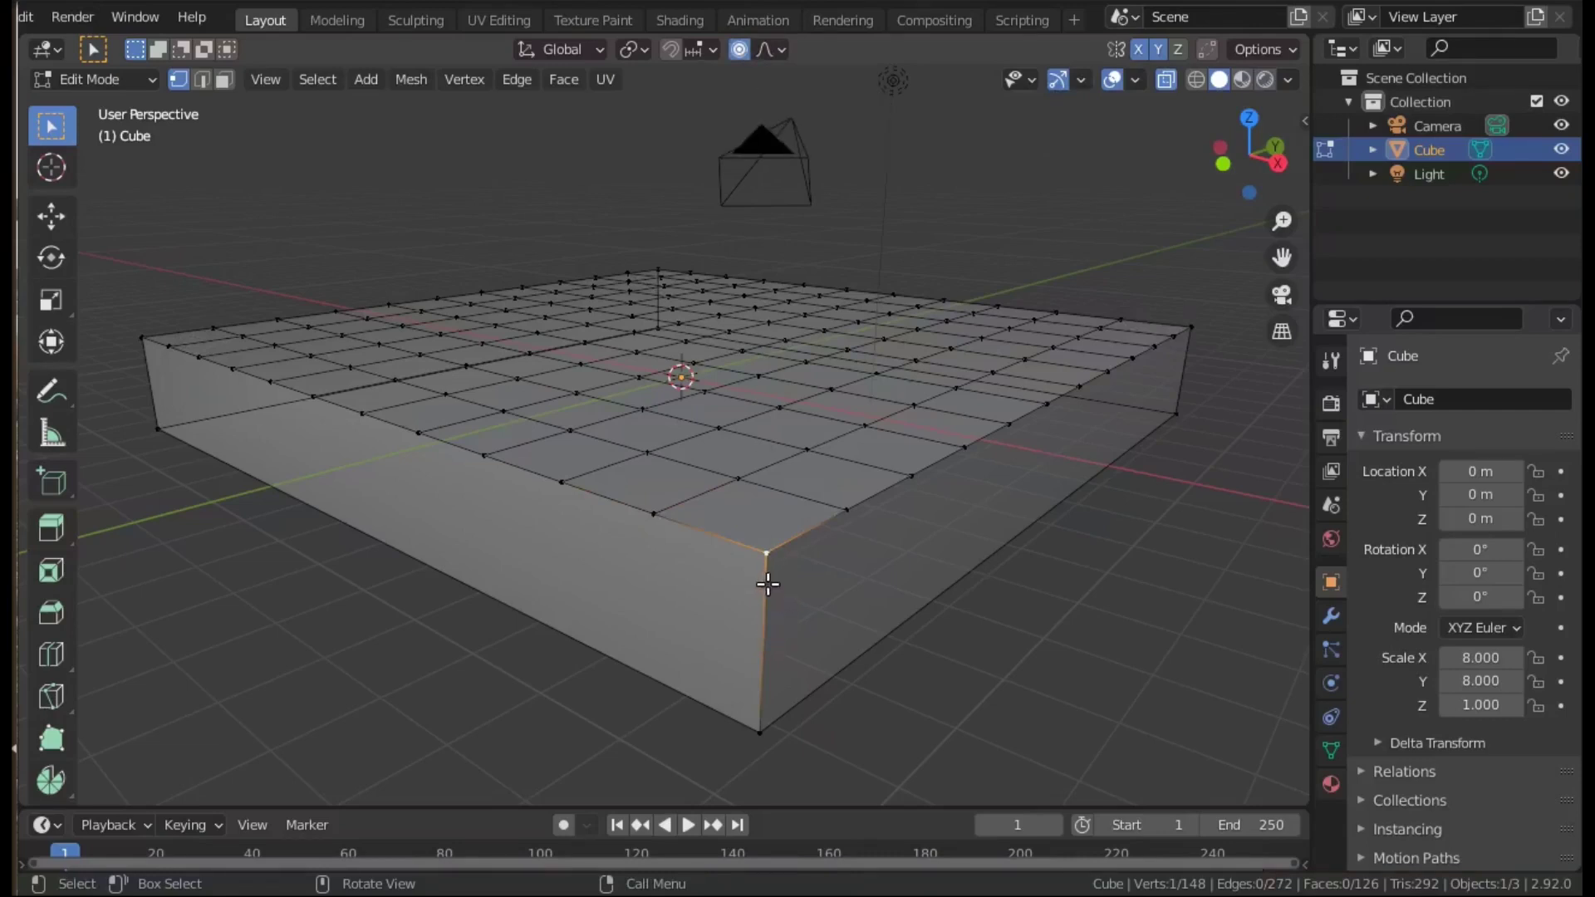
pyautogui.press('g')
pyautogui.scroll(-10, 769, 584)
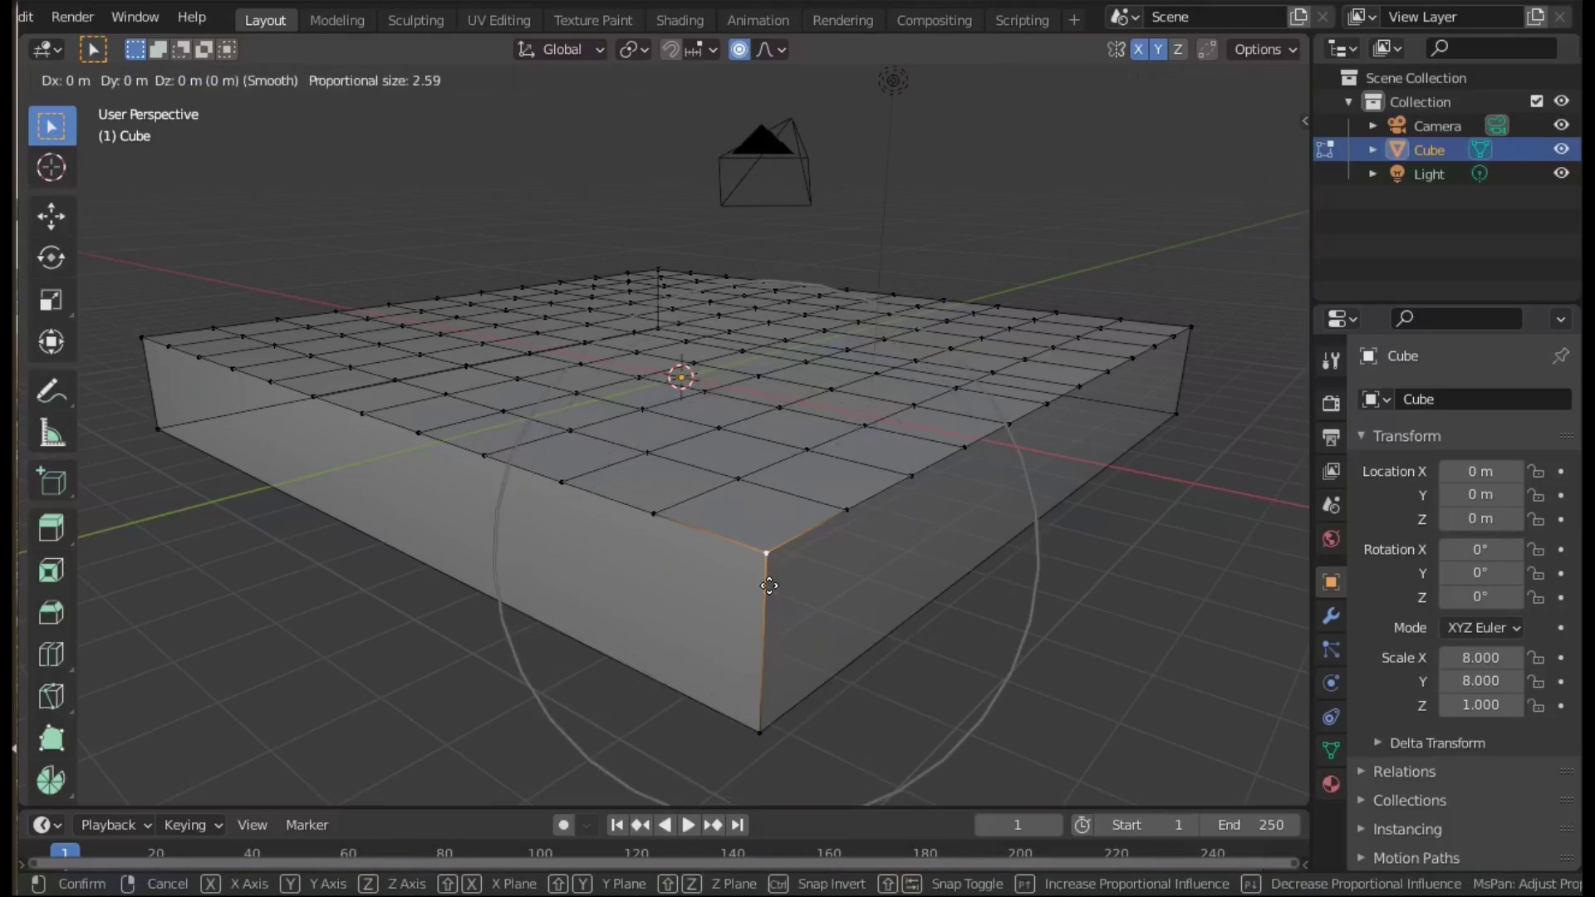
pyautogui.press('z')
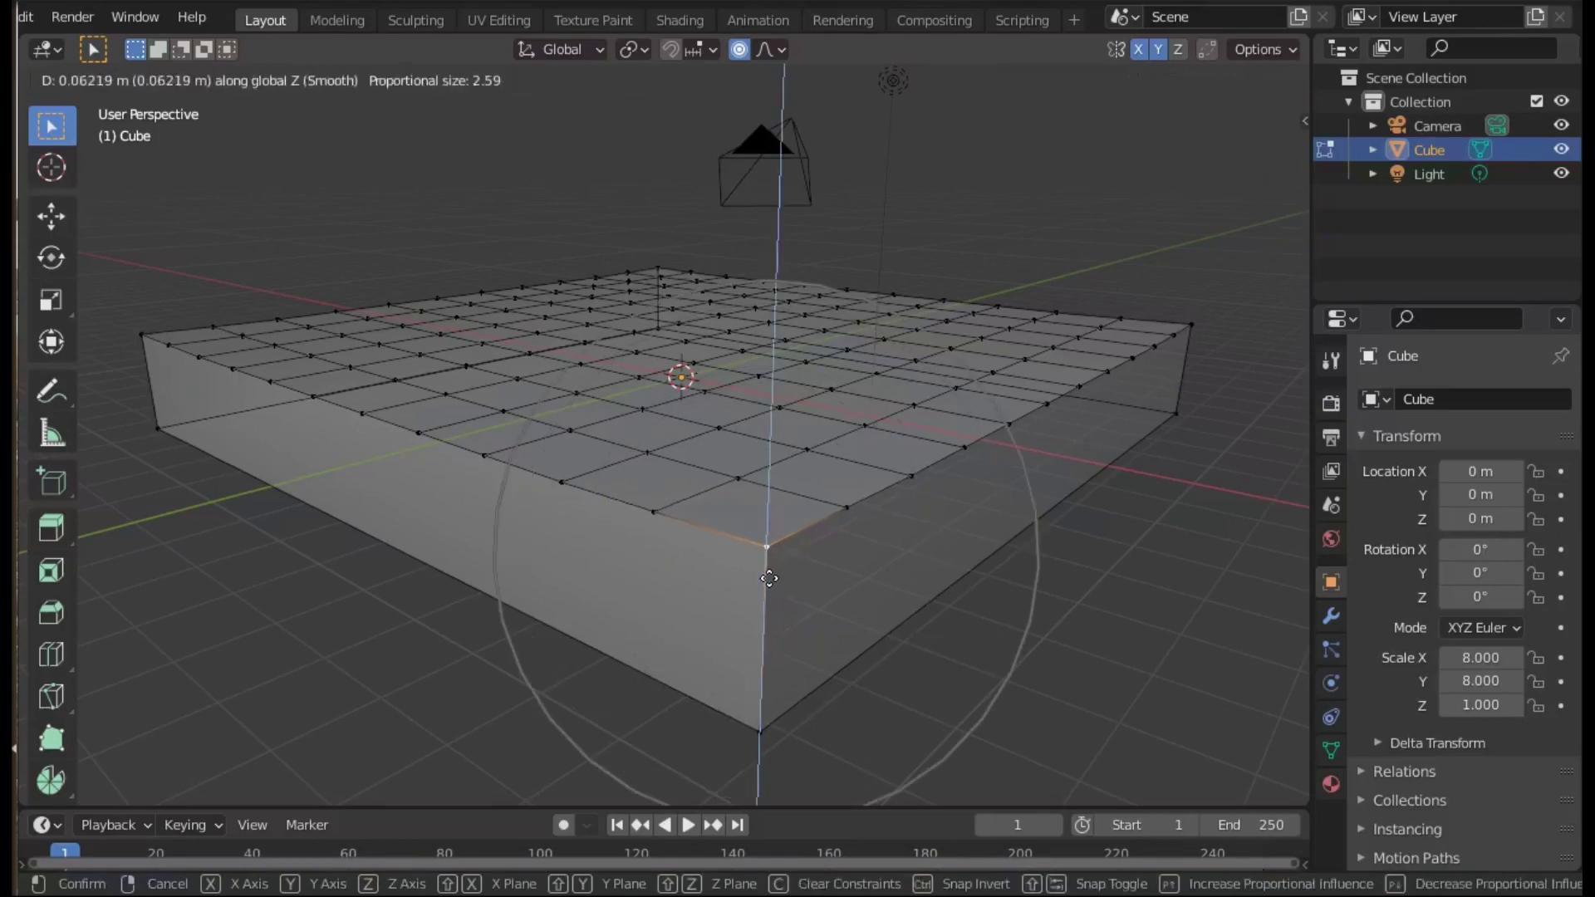
pyautogui.moveTo(797, 529)
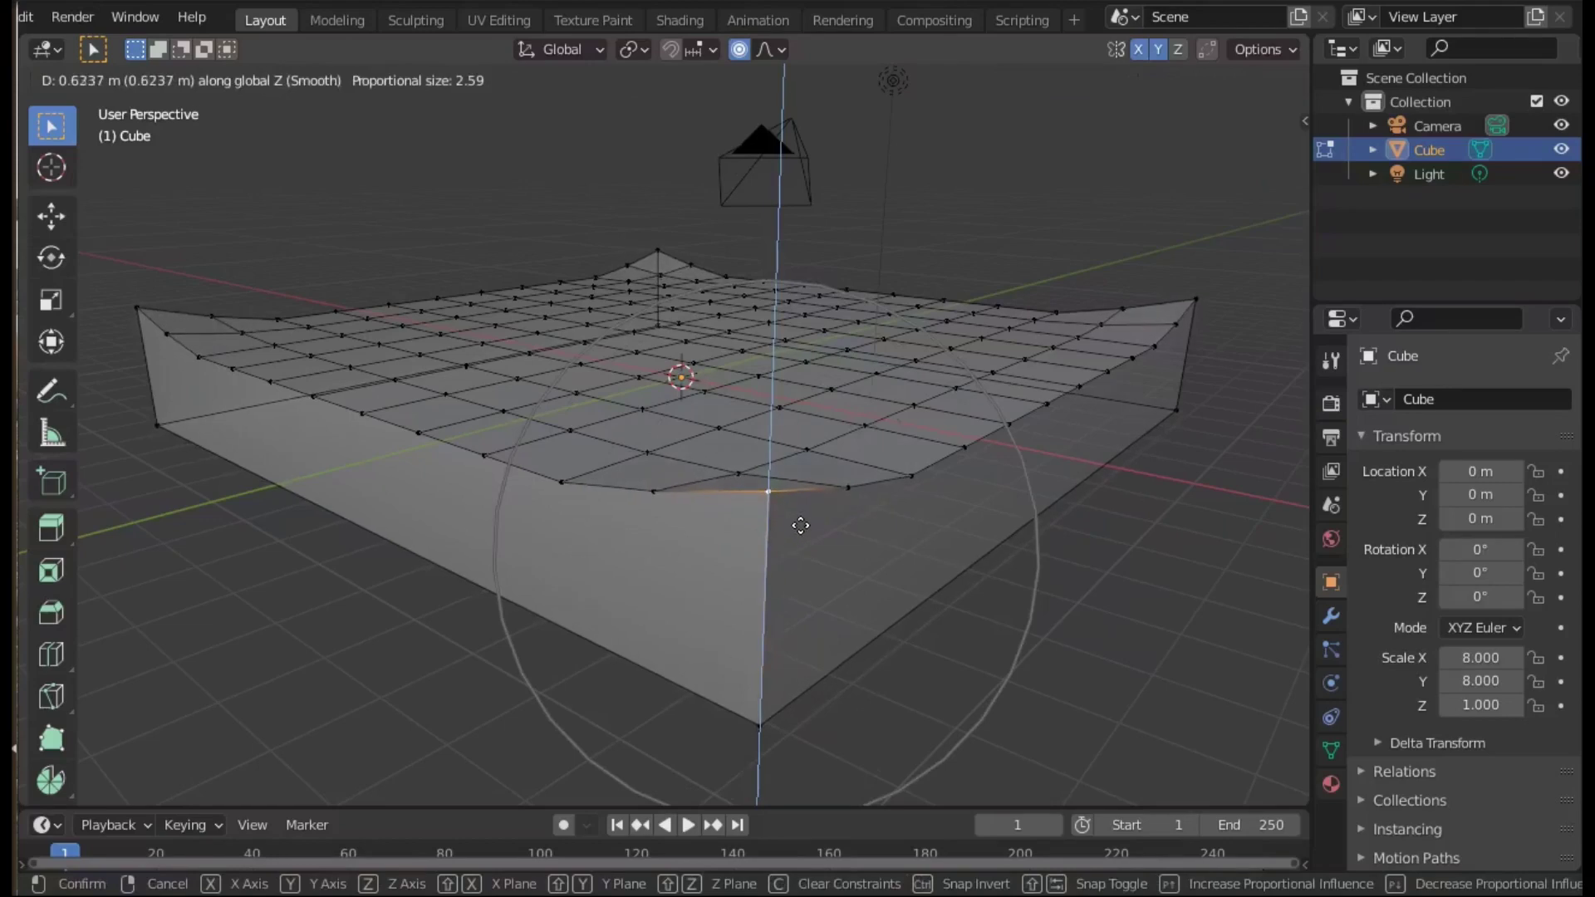
pyautogui.scroll(3, 799, 537)
pyautogui.scroll(-12, 799, 537)
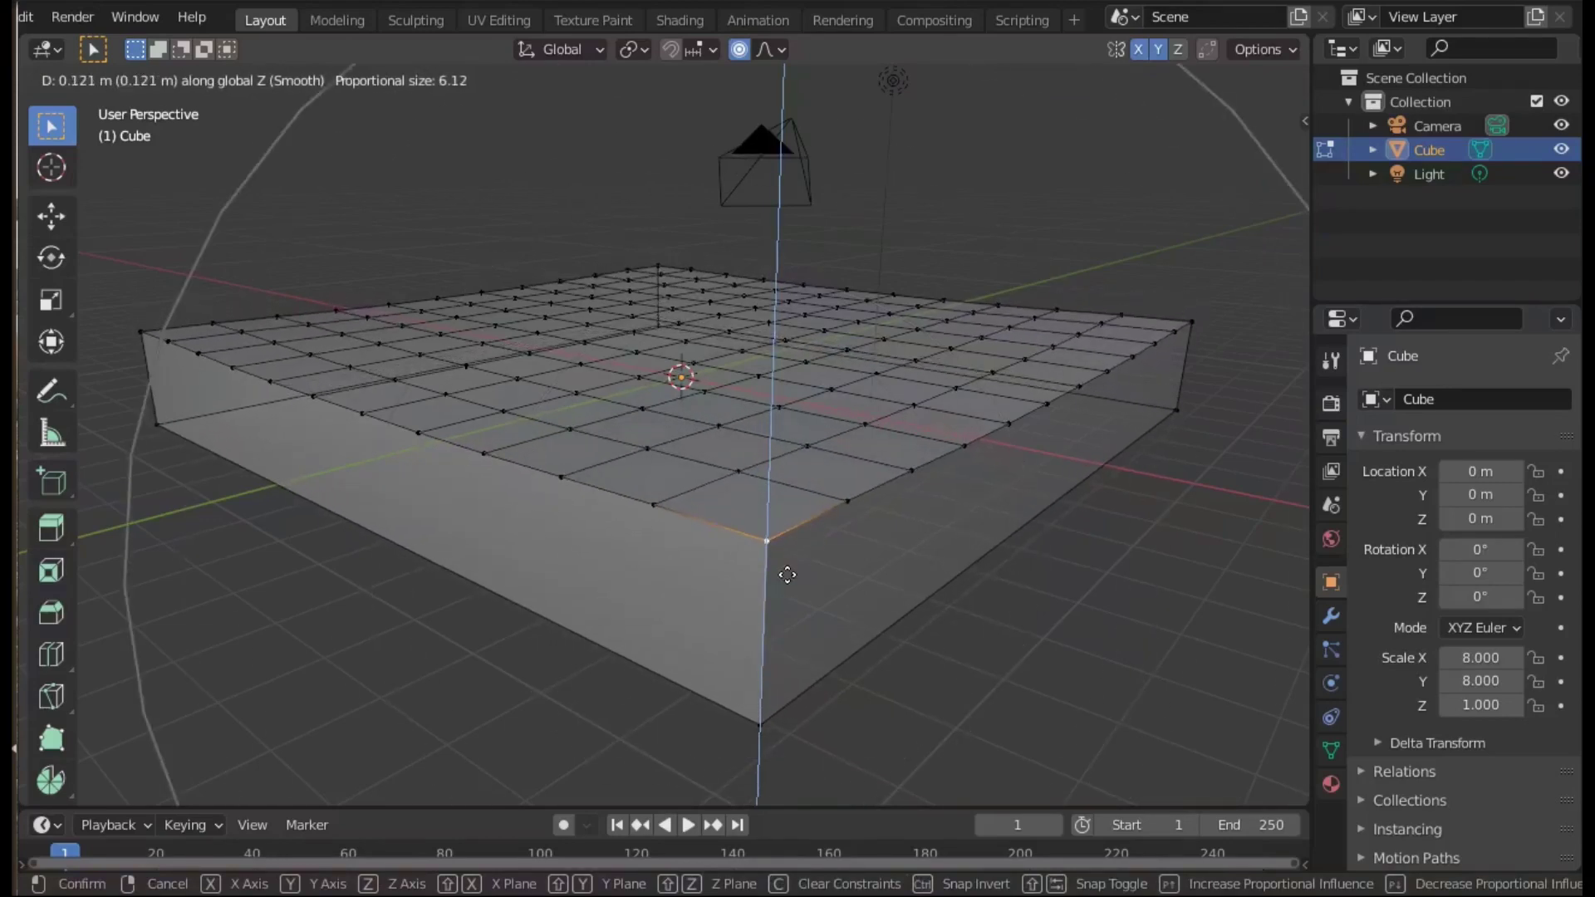
pyautogui.scroll(-3, 788, 565)
pyautogui.scroll(10, 786, 570)
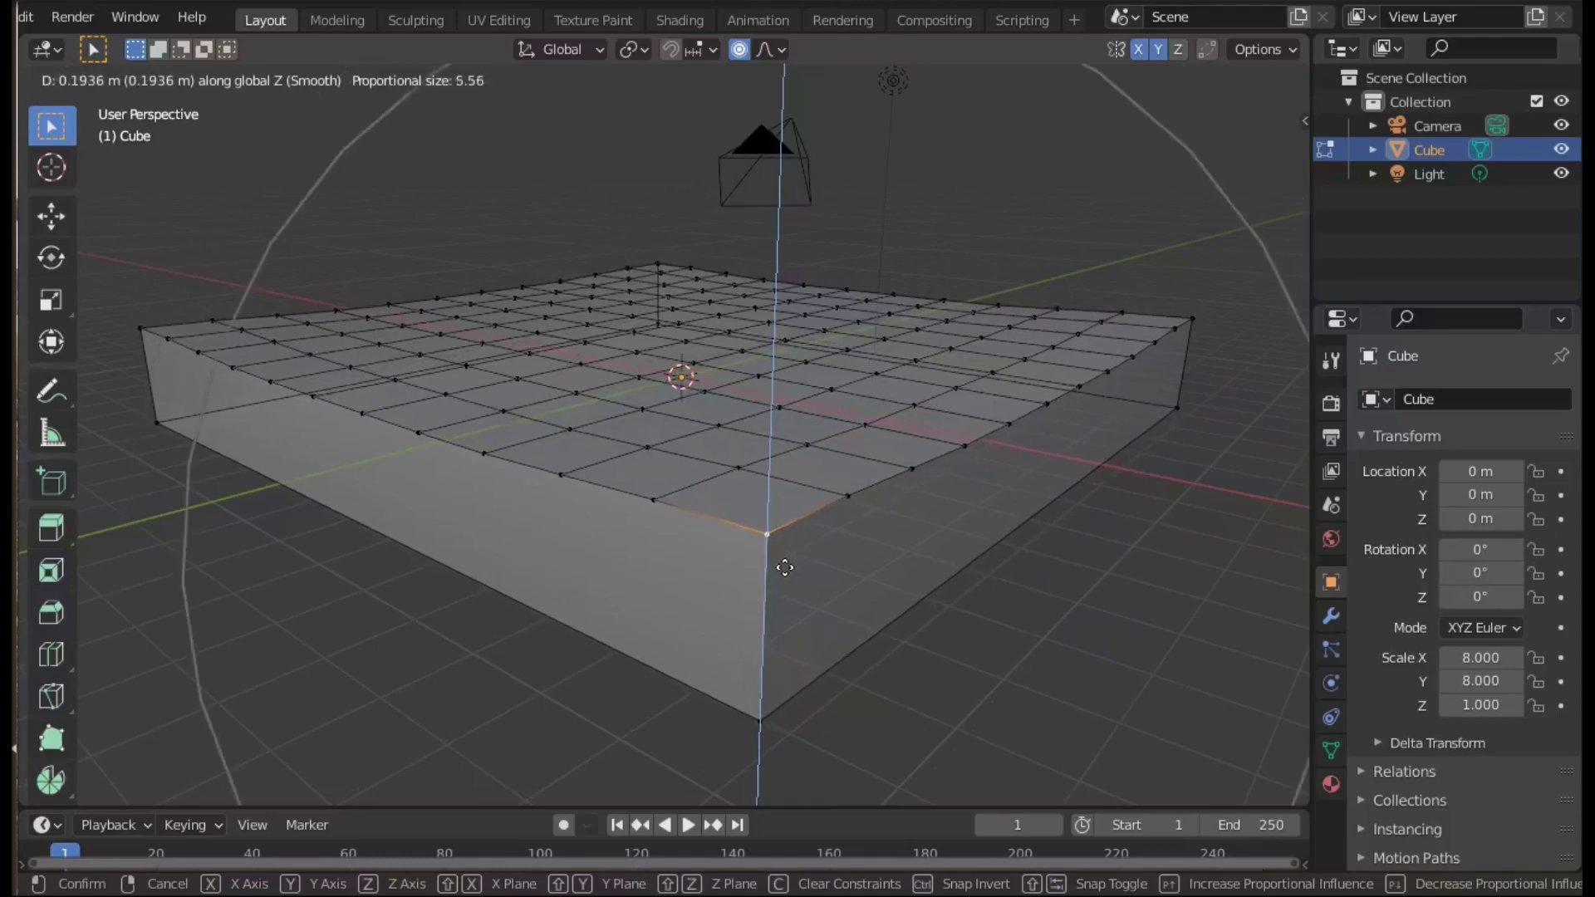
pyautogui.scroll(1, 788, 575)
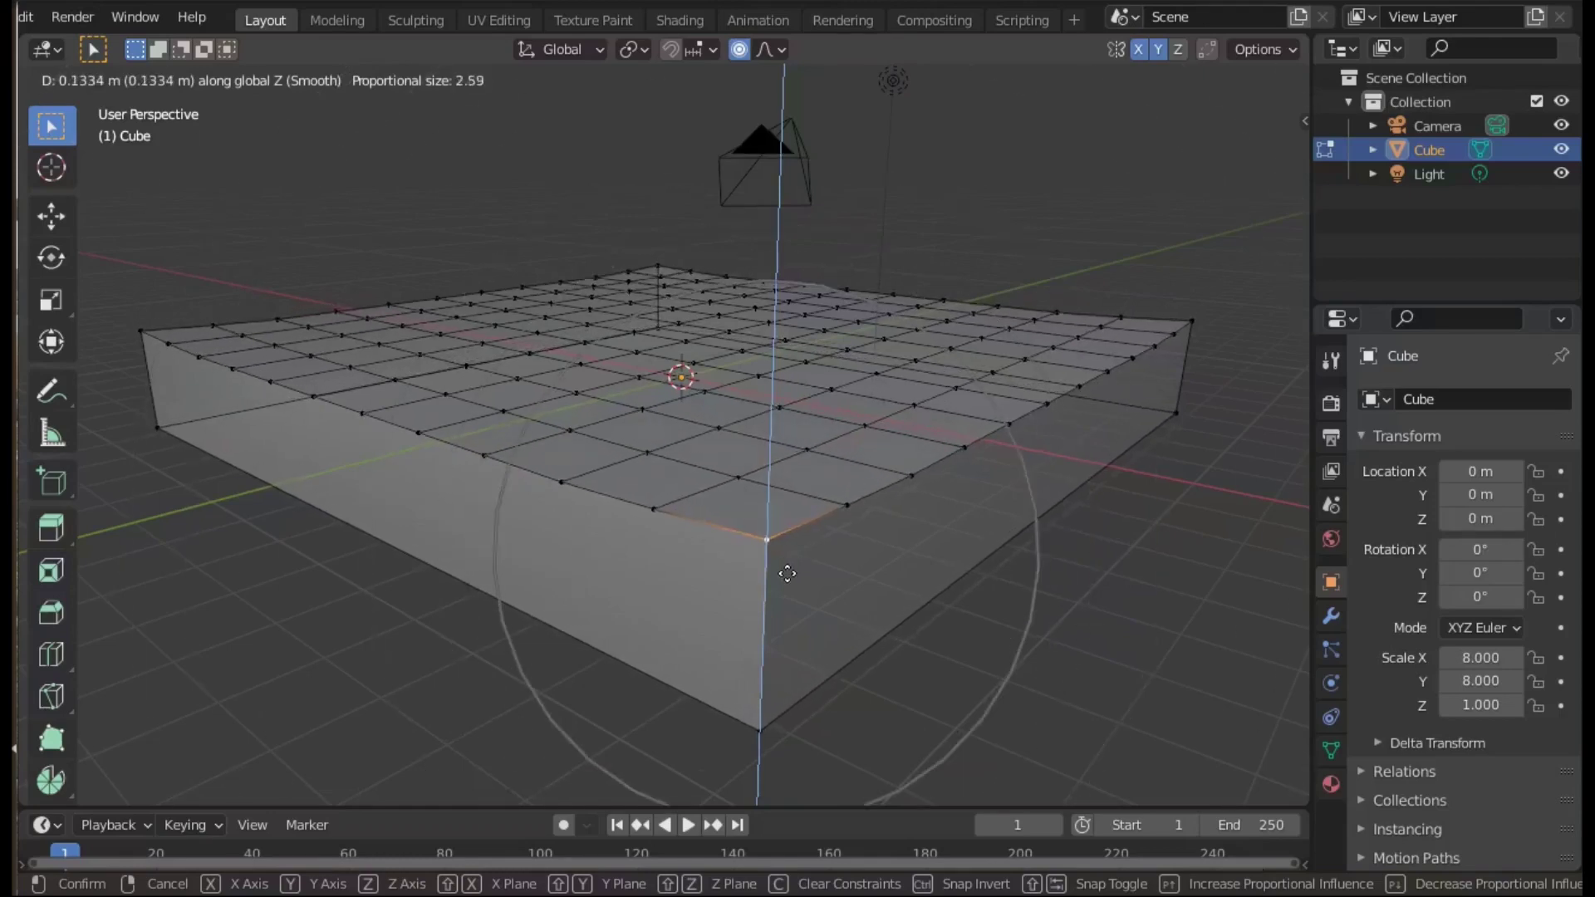
pyautogui.scroll(-4, 795, 640)
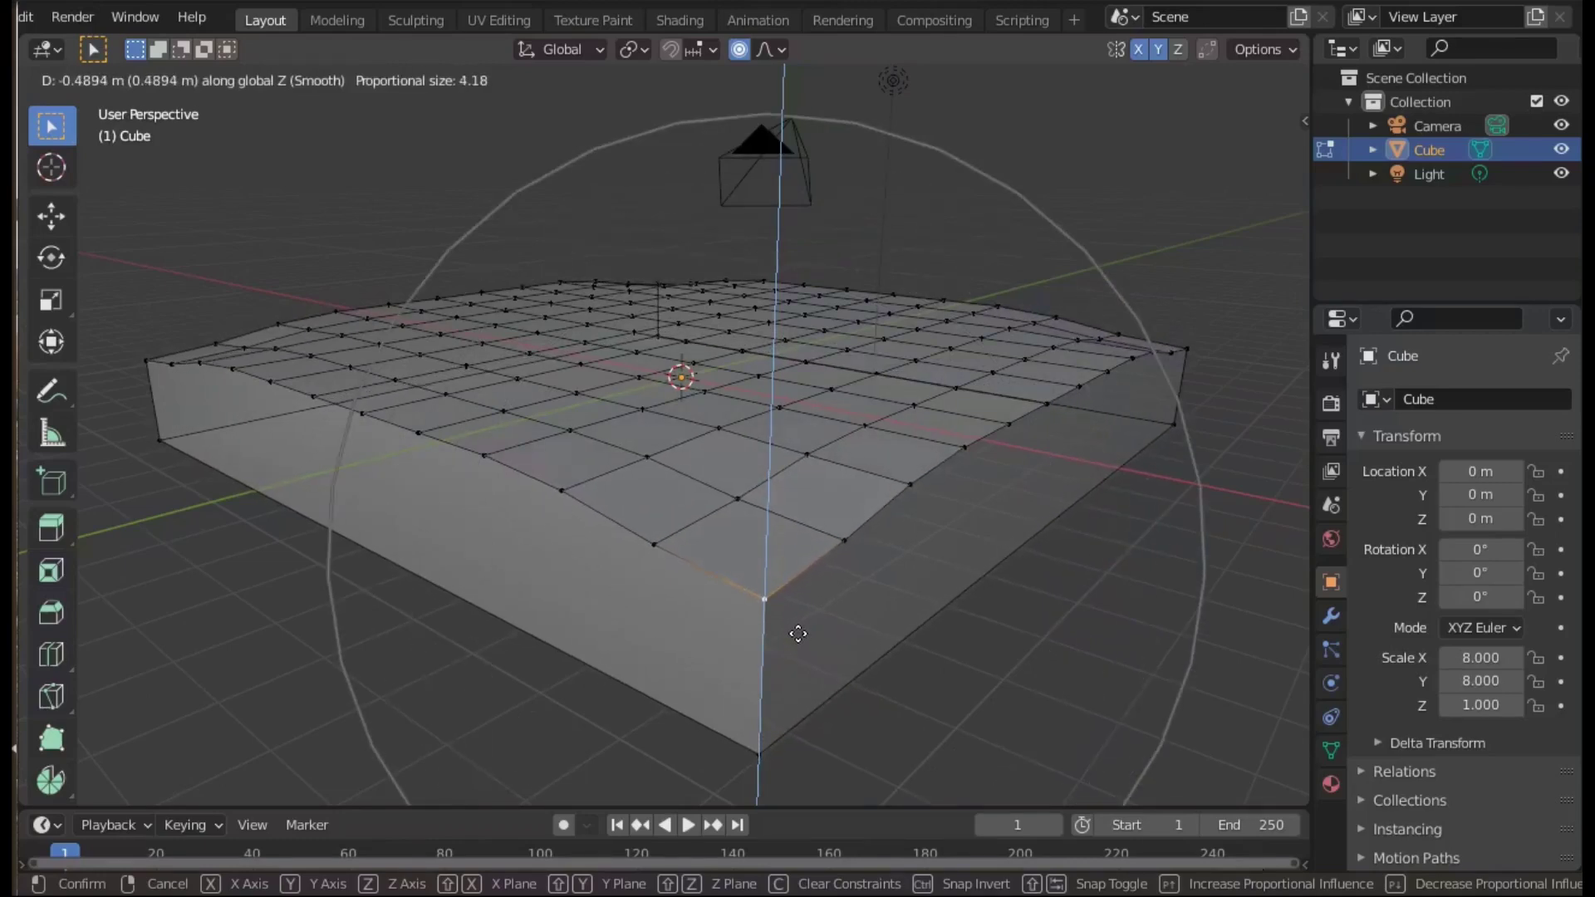
pyautogui.click(798, 634)
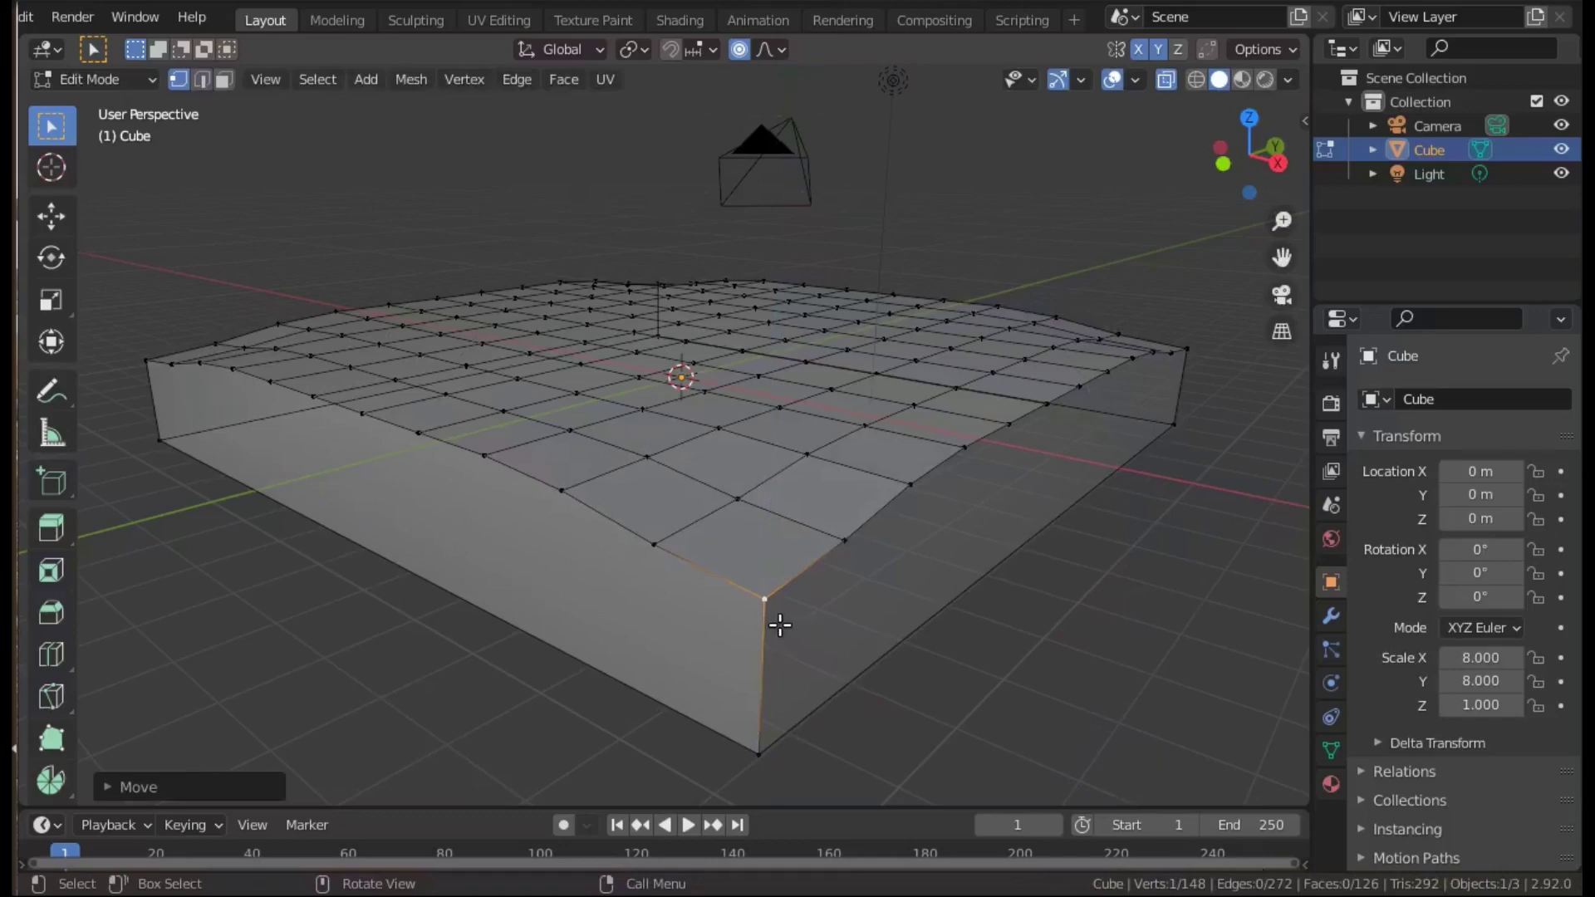
# Step: Lower the corner further along Z, ending about 0.32 m down in a gentle curve
pyautogui.press('g')
pyautogui.press('z')
pyautogui.scroll(6, 781, 626)
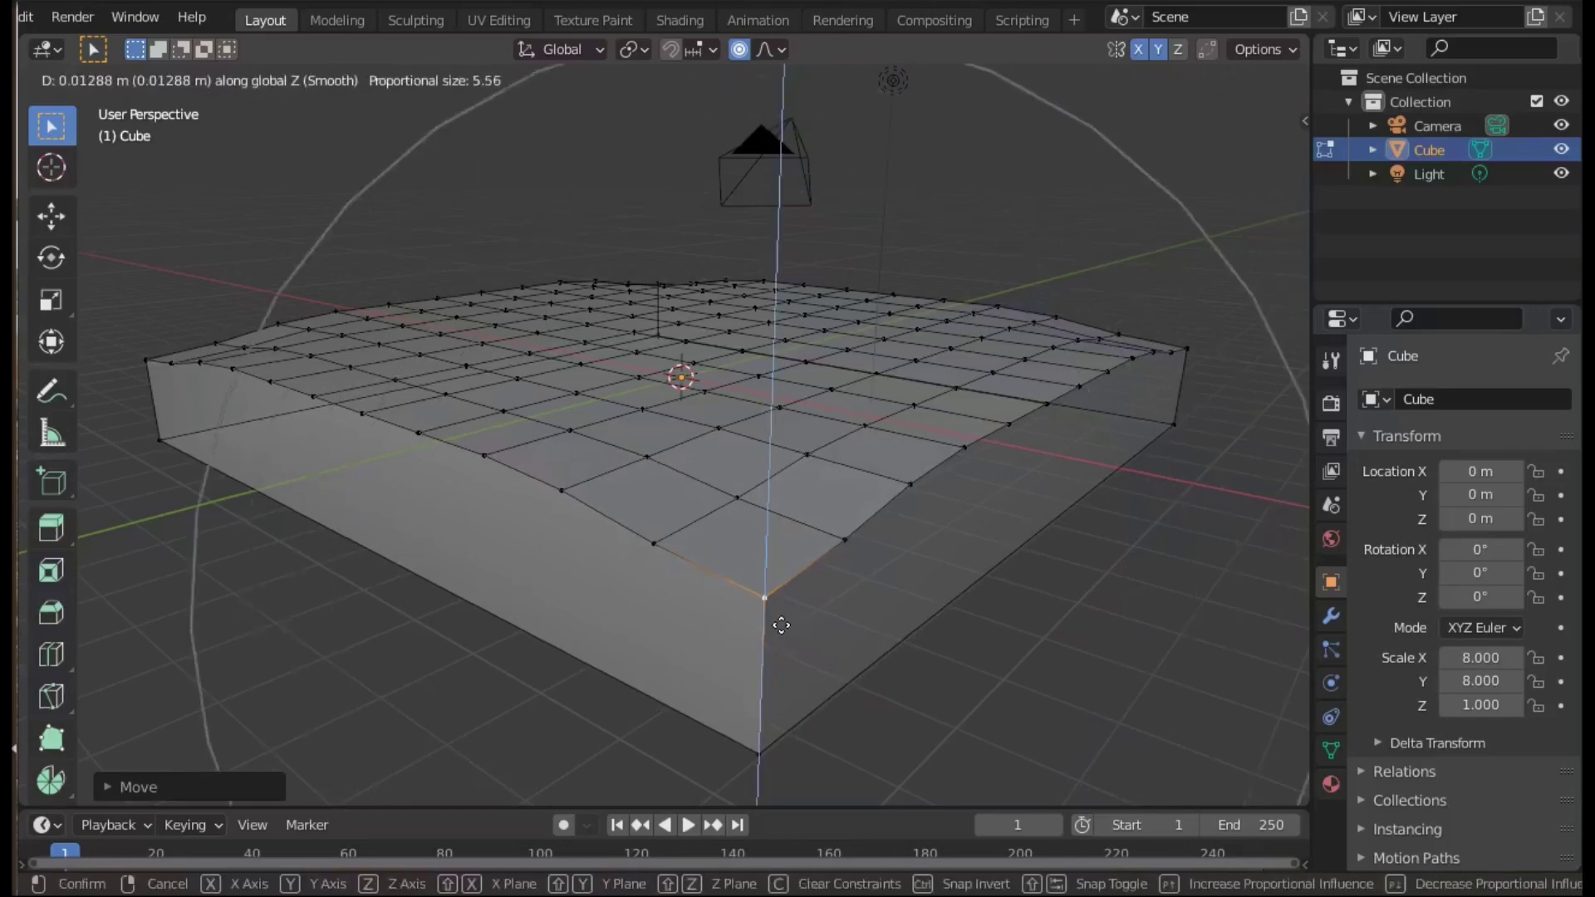
pyautogui.scroll(4, 781, 626)
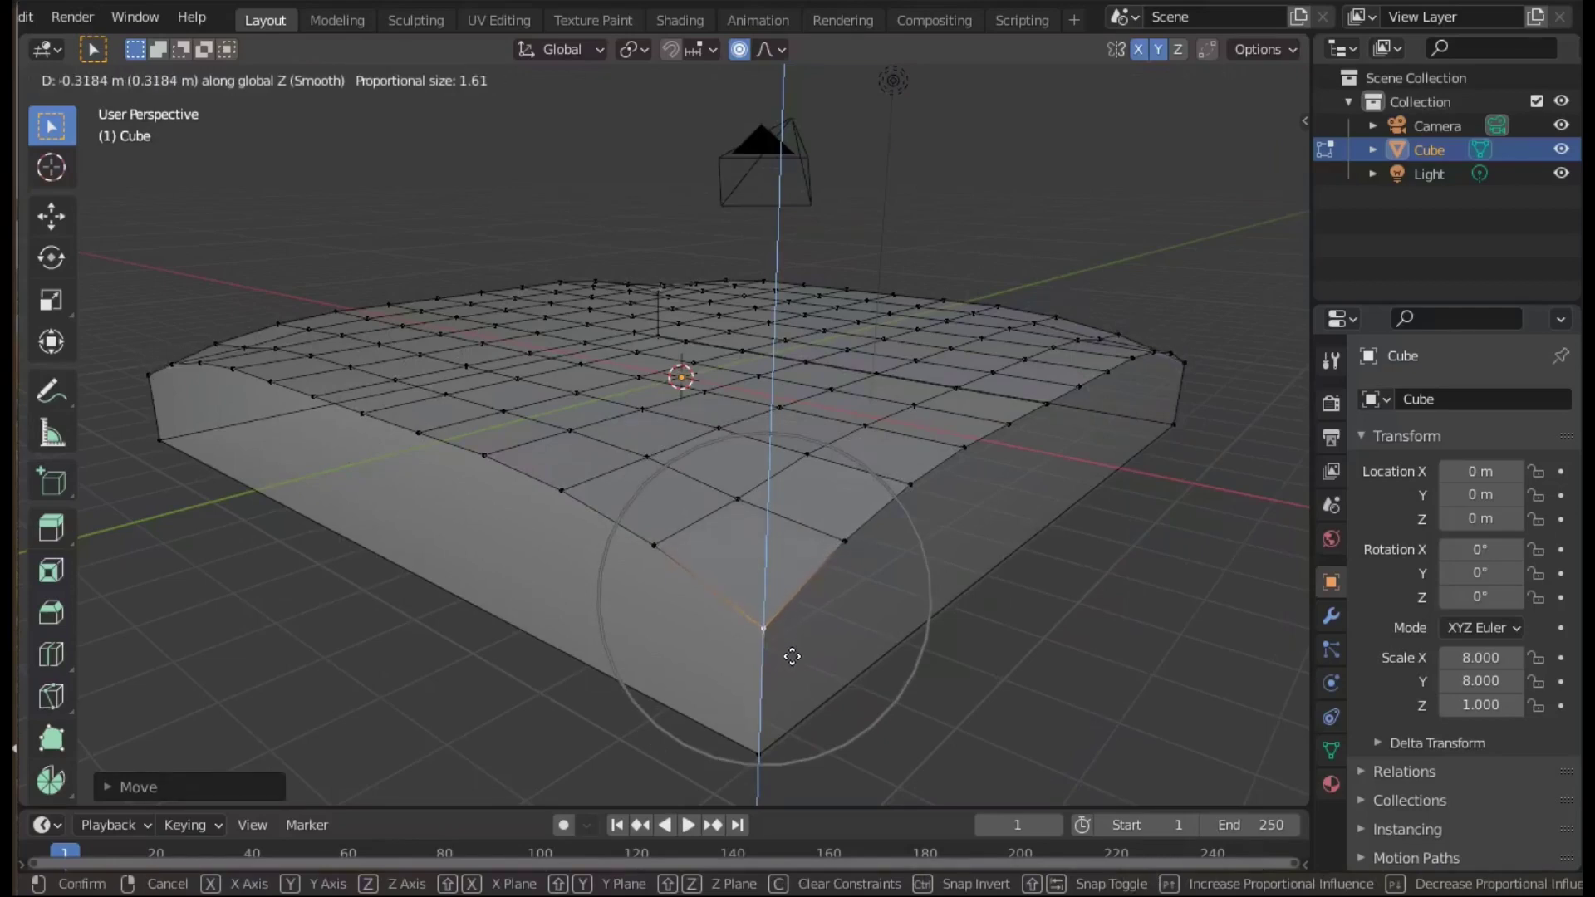
pyautogui.click(791, 656)
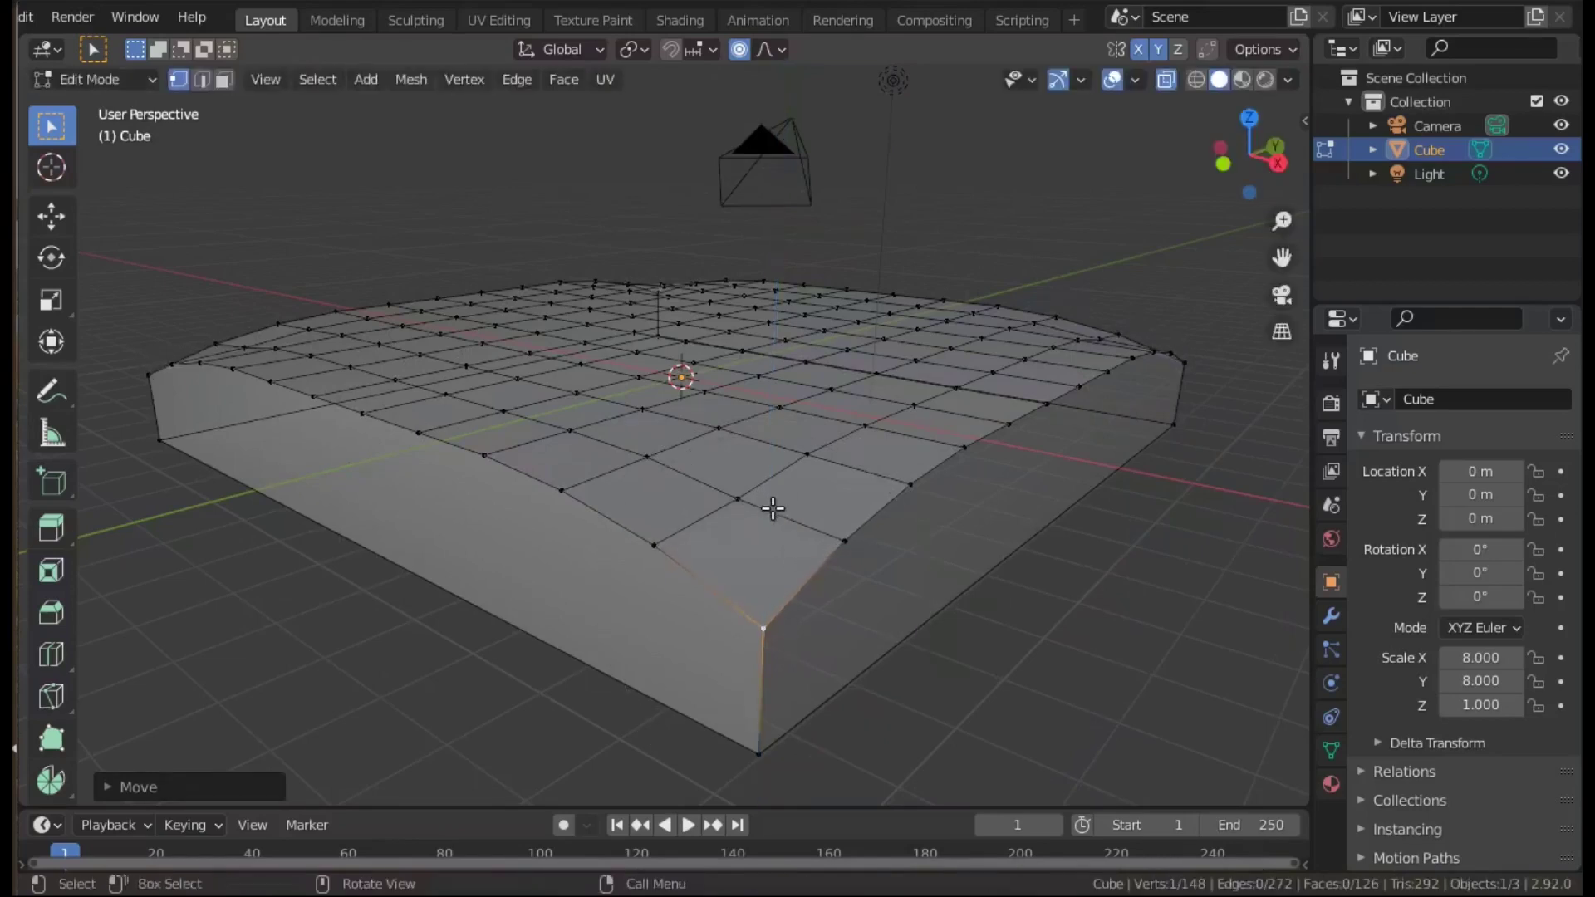
pyautogui.moveTo(765, 510); pyautogui.dragTo(801, 552, button='middle')
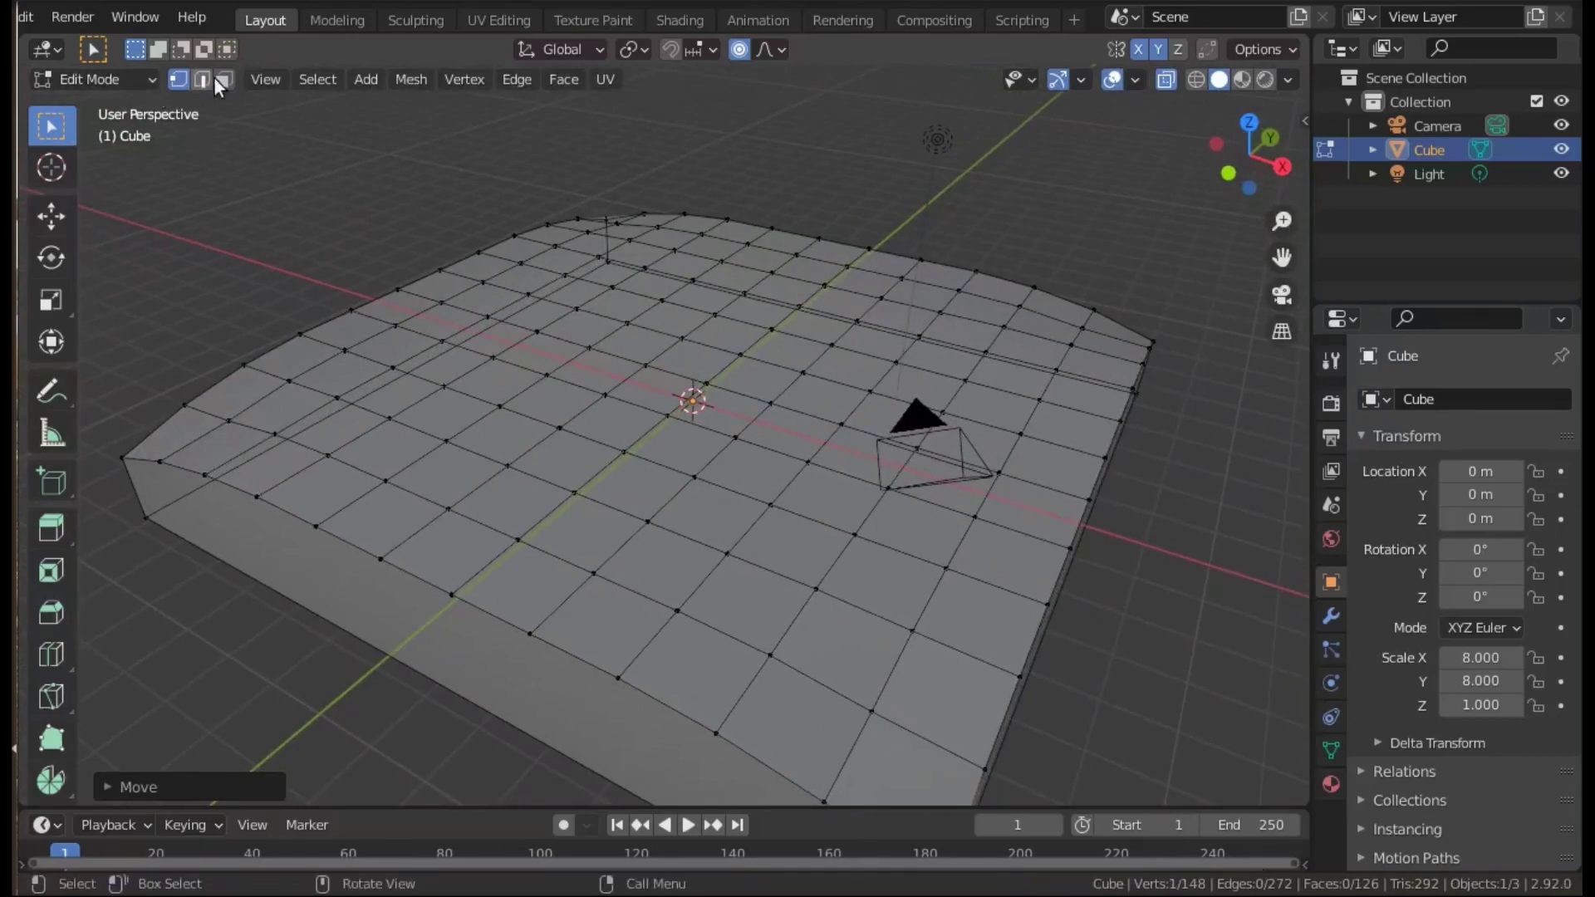
# Step: In Face select mode, select five adjacent faces in a straight row across the slab's top center
pyautogui.click(223, 79)
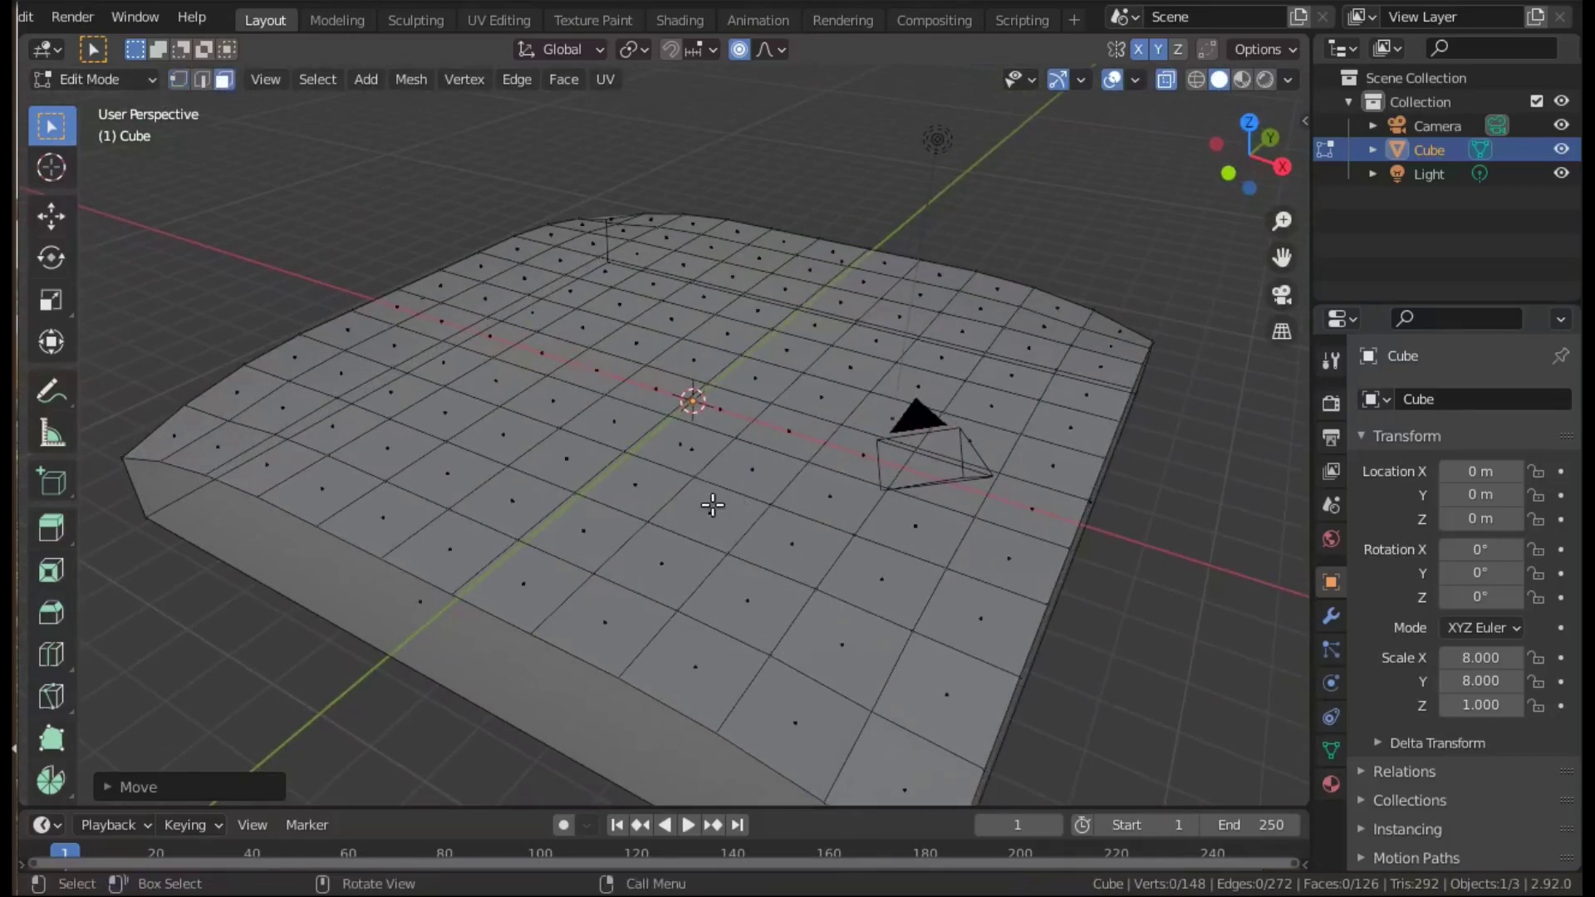
pyautogui.moveTo(705, 498); pyautogui.dragTo(618, 570, button='middle')
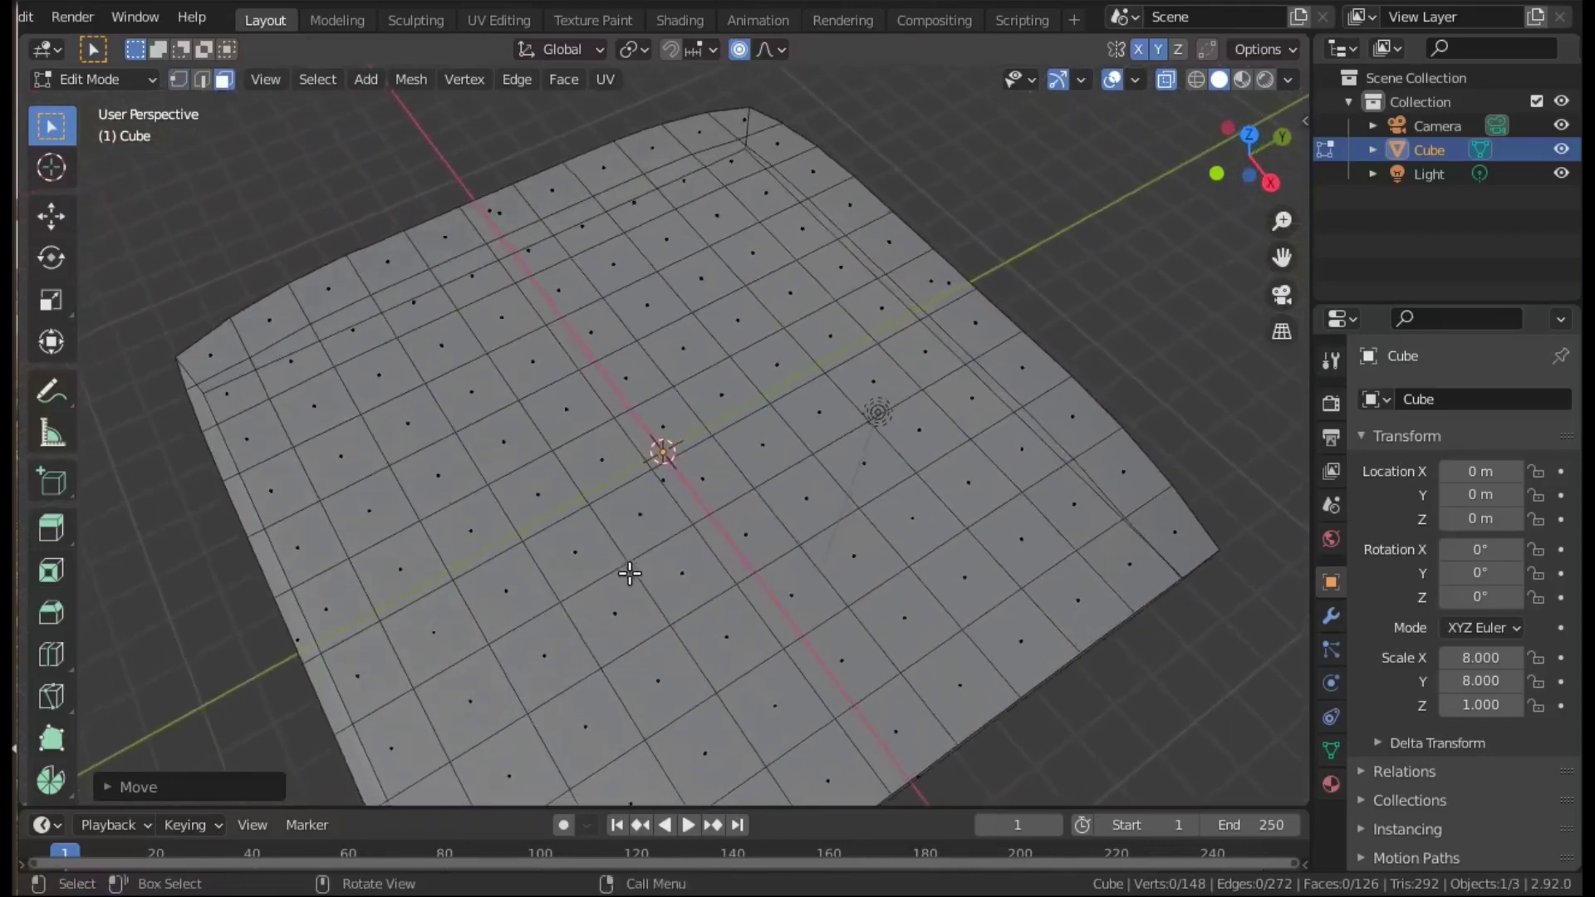
pyautogui.click(542, 495)
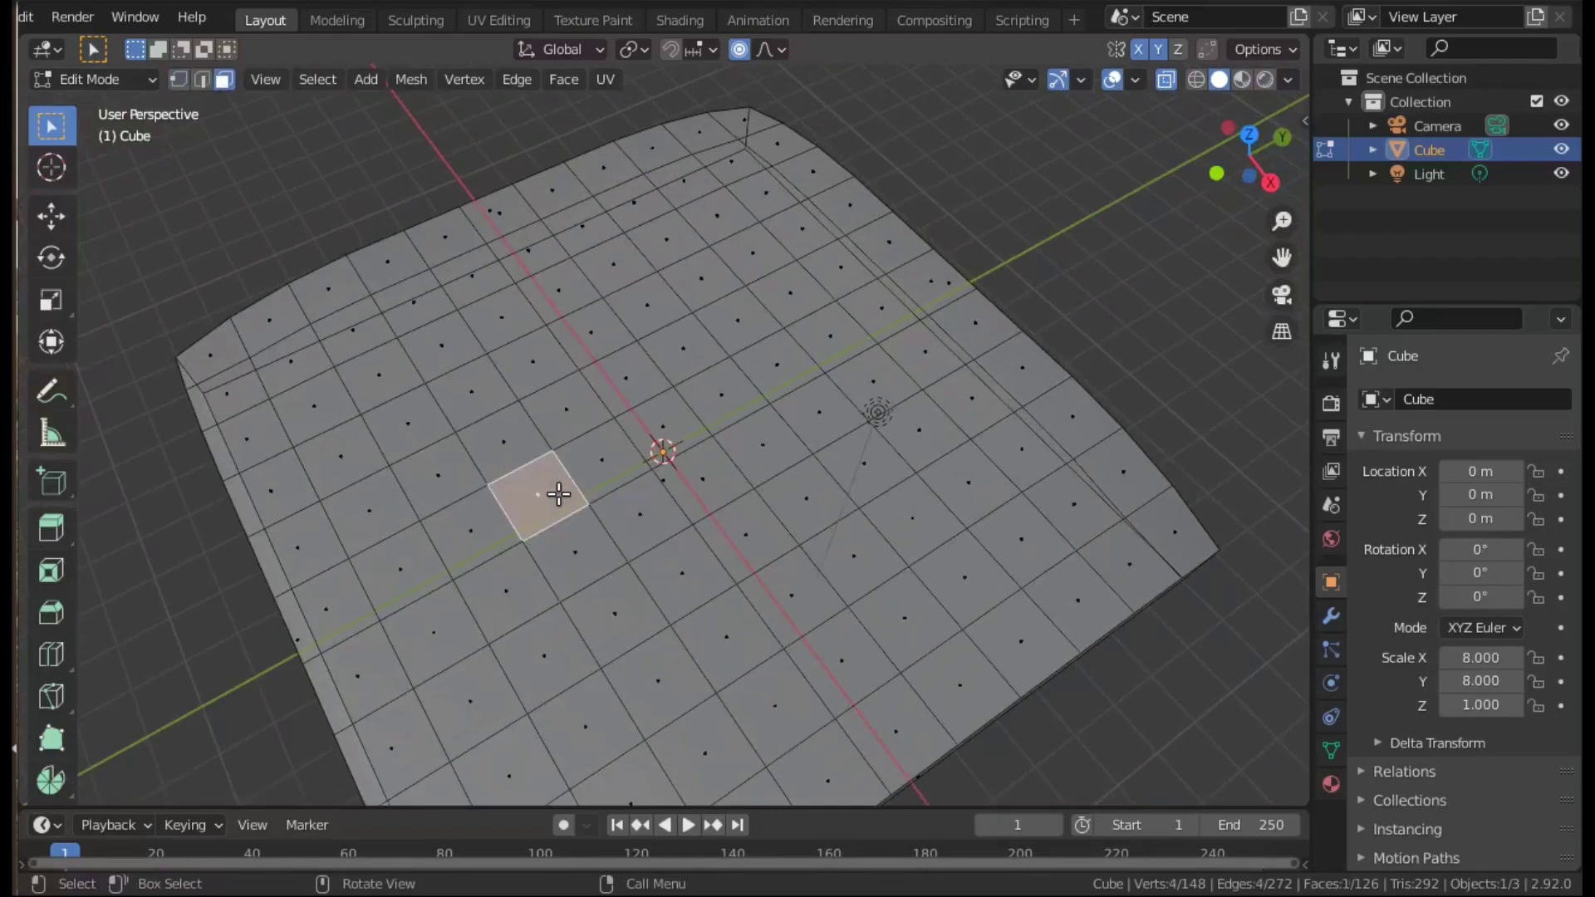
pyautogui.keyDown('shift'); pyautogui.click(613, 452); pyautogui.keyUp('shift')
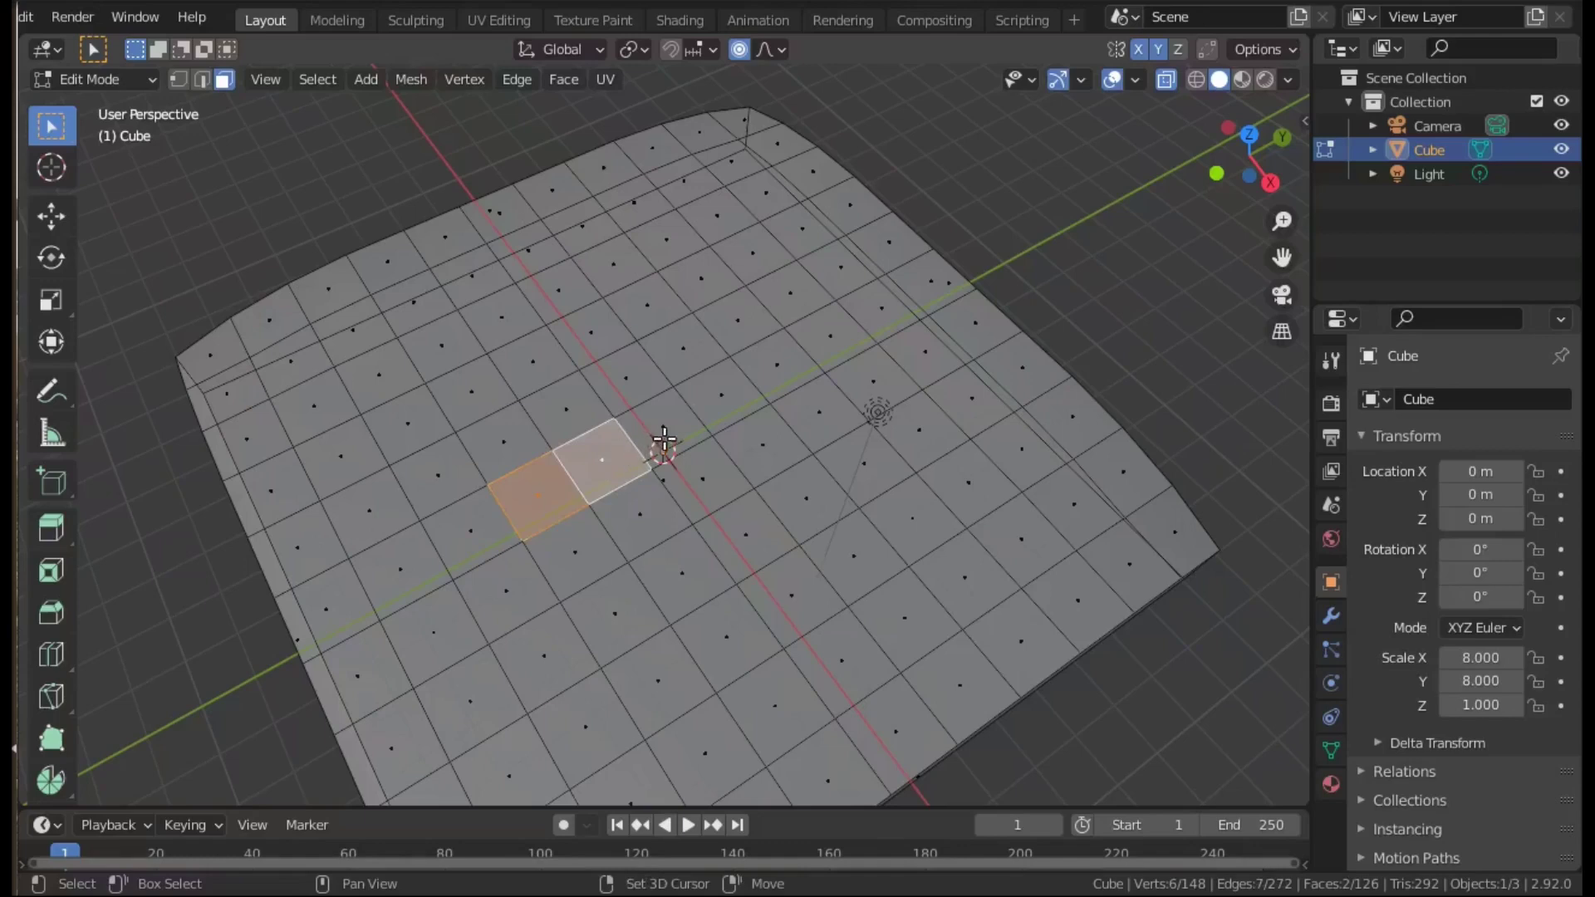
pyautogui.keyDown('shift'); pyautogui.click(669, 436); pyautogui.keyUp('shift')
pyautogui.keyDown('shift'); pyautogui.click(712, 399); pyautogui.keyUp('shift')
pyautogui.moveTo(801, 466); pyautogui.dragTo(755, 456, button='middle')
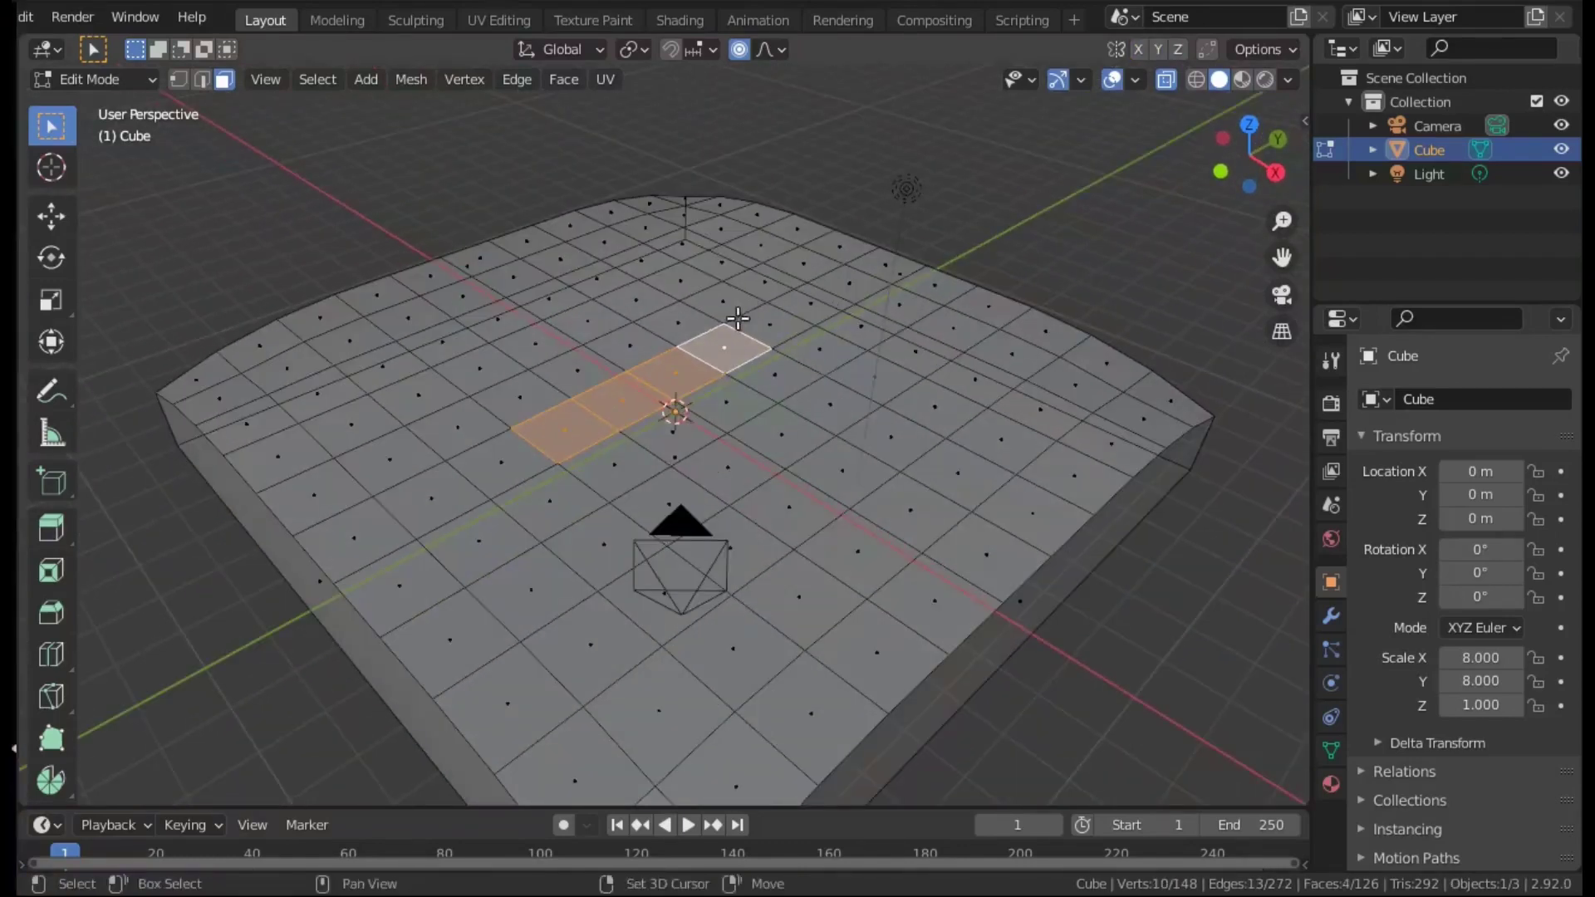
pyautogui.keyDown('shift'); pyautogui.click(767, 328); pyautogui.keyUp('shift')
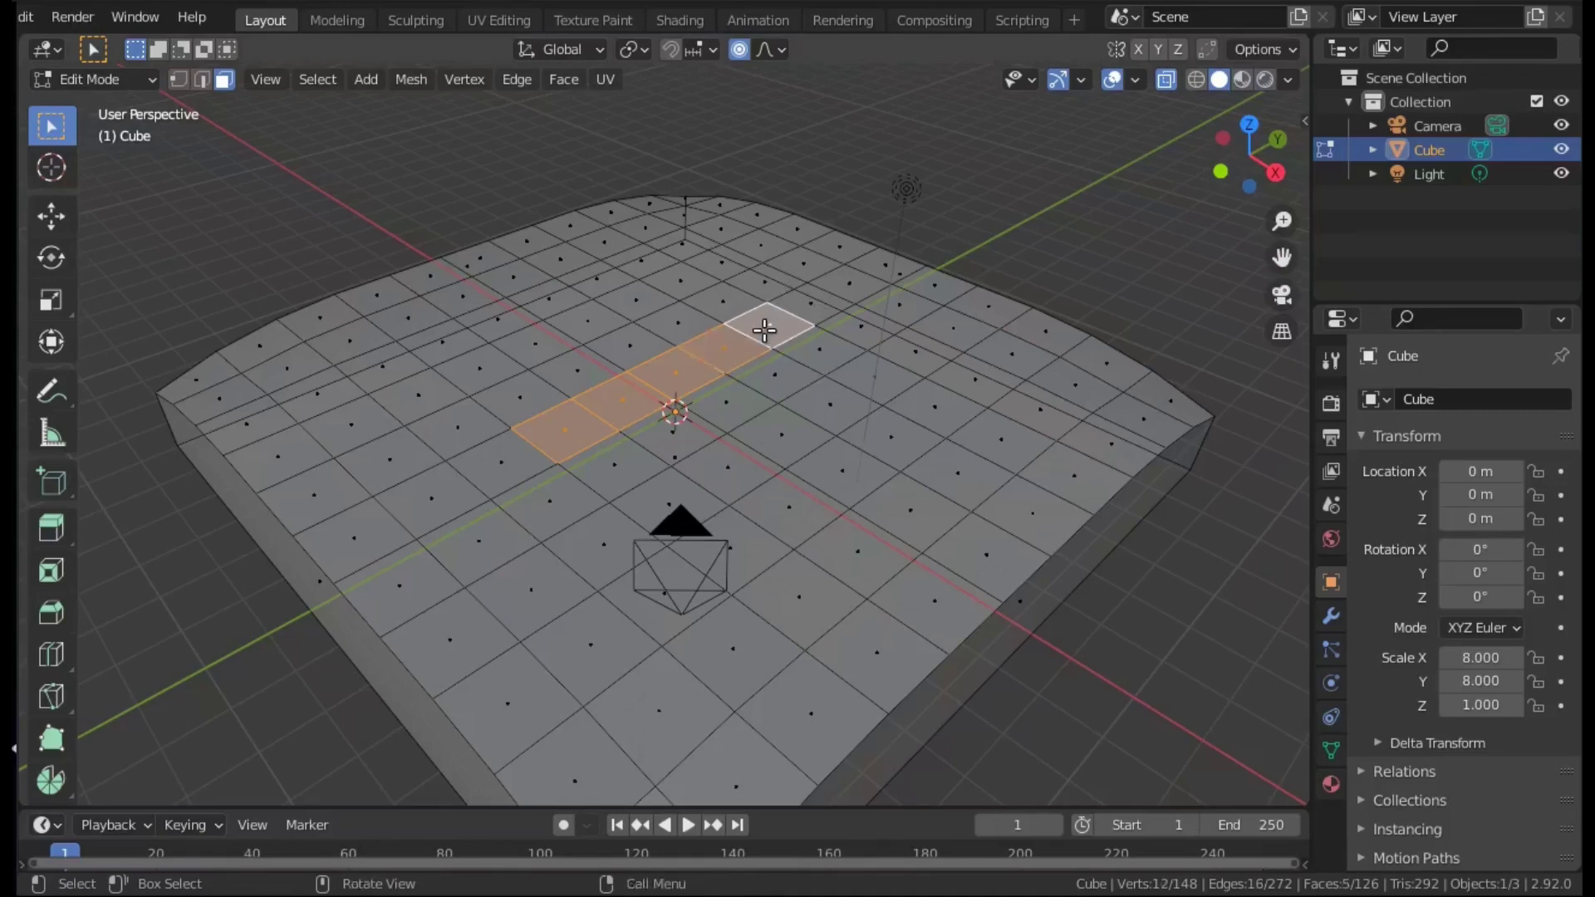